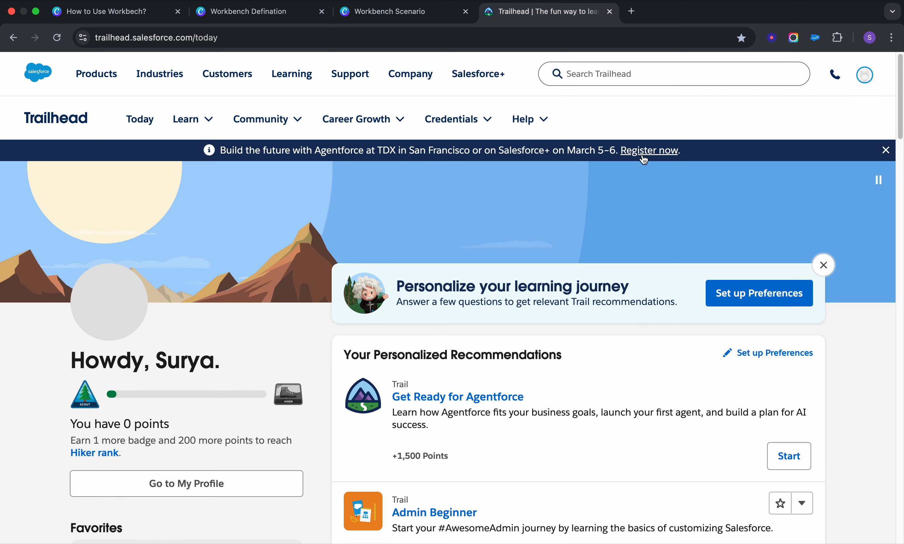
Step: Open the Hands-On Orgs list of the Trailhead account and launch the Developer Edition org
mouse_move(876, 92)
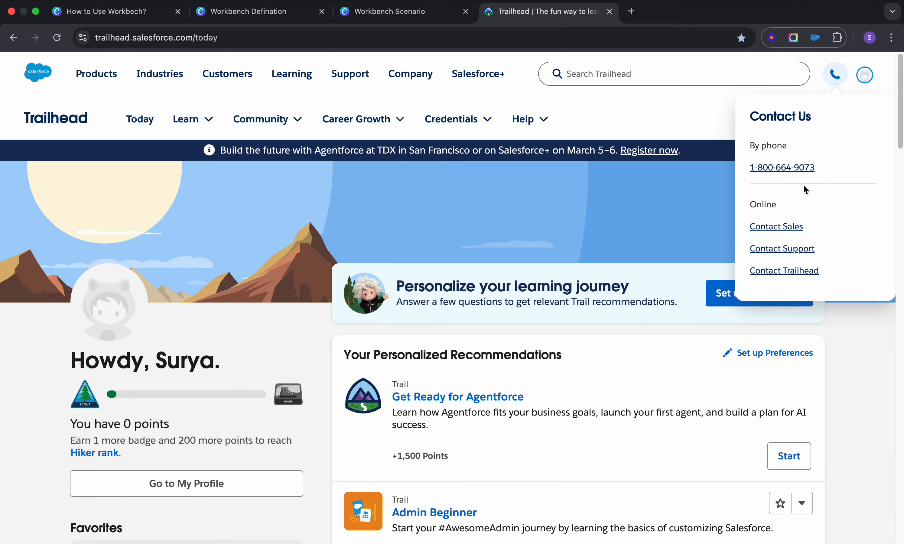
left_click(750, 358)
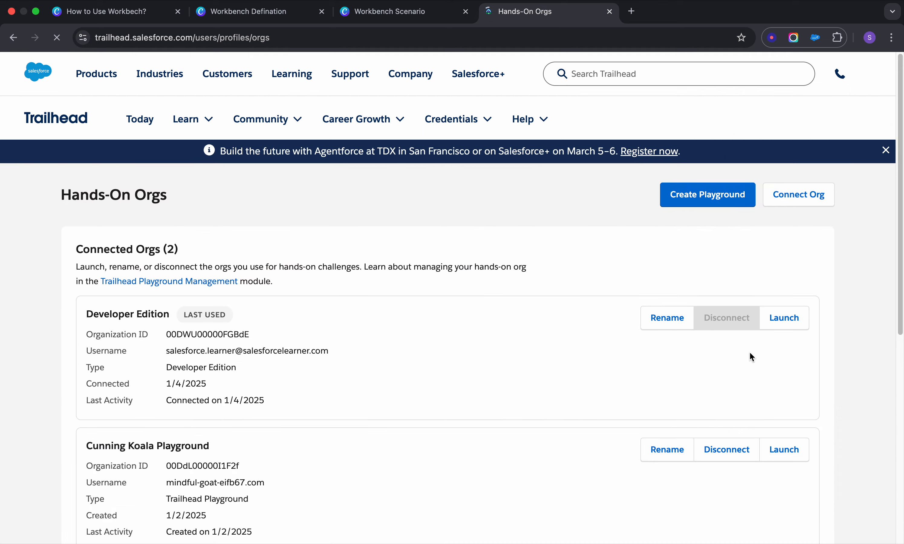
scroll(345, 334, "down", 3)
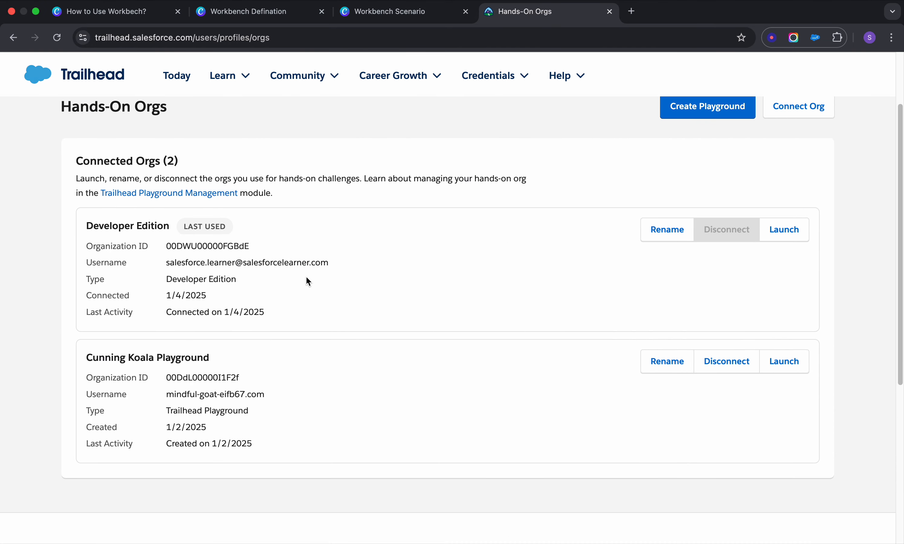
left_click(783, 232)
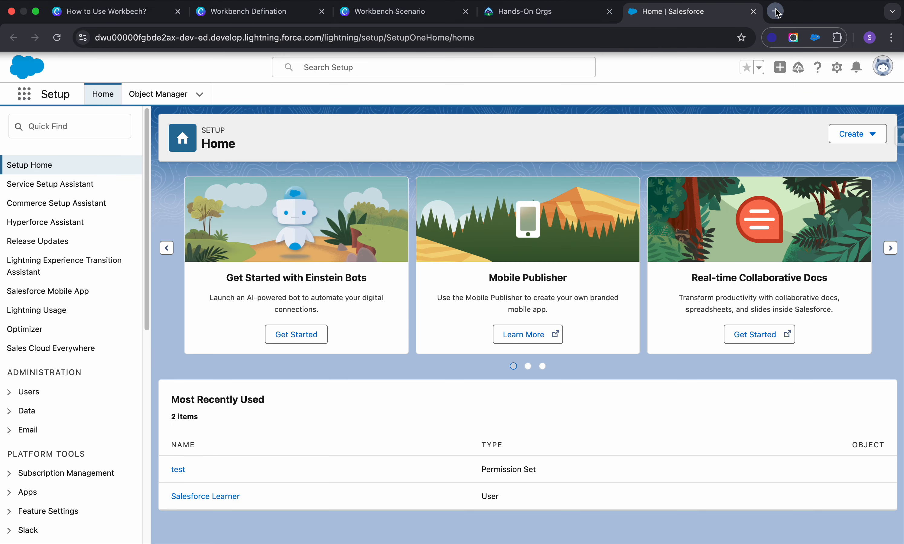
Step: Search the web for "salesforce workbench" in a new browser tab and open the Workbench site
left_click(776, 11)
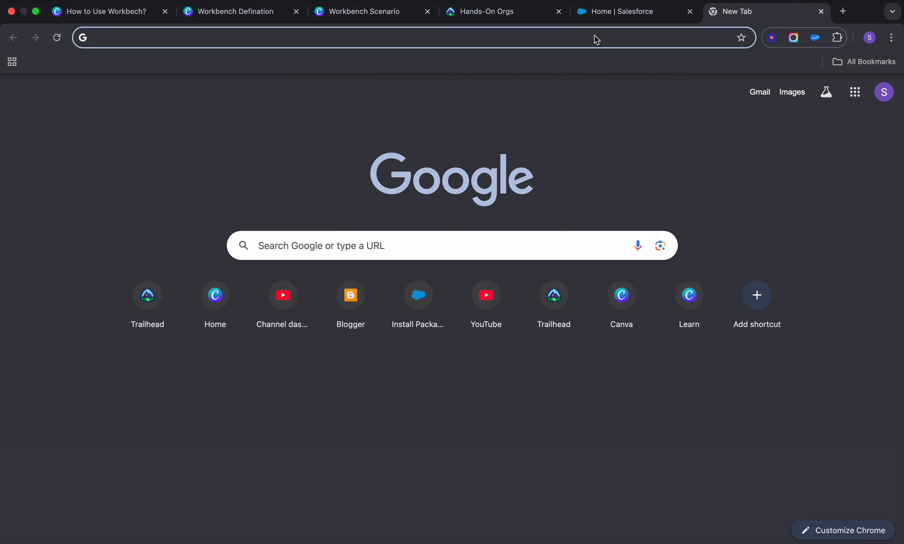
left_click(597, 40)
type("sa")
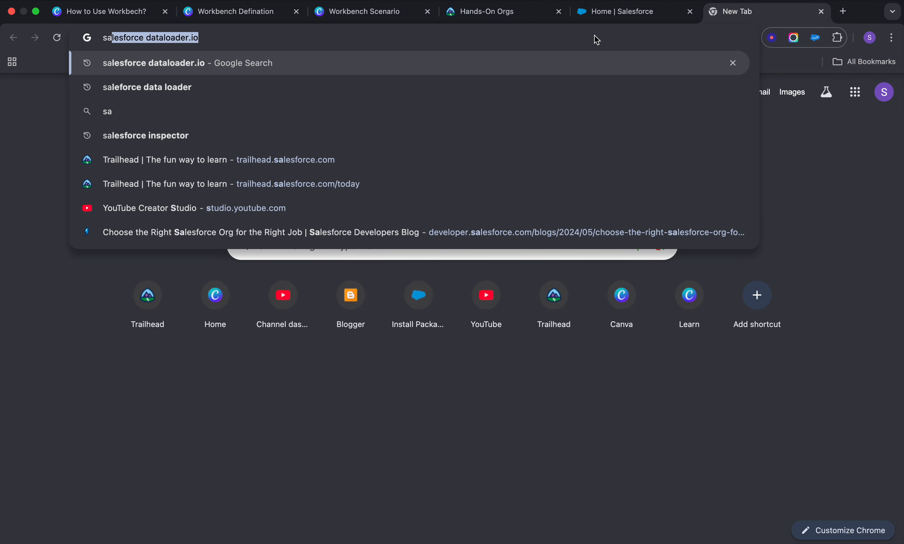
type("lesforce wor")
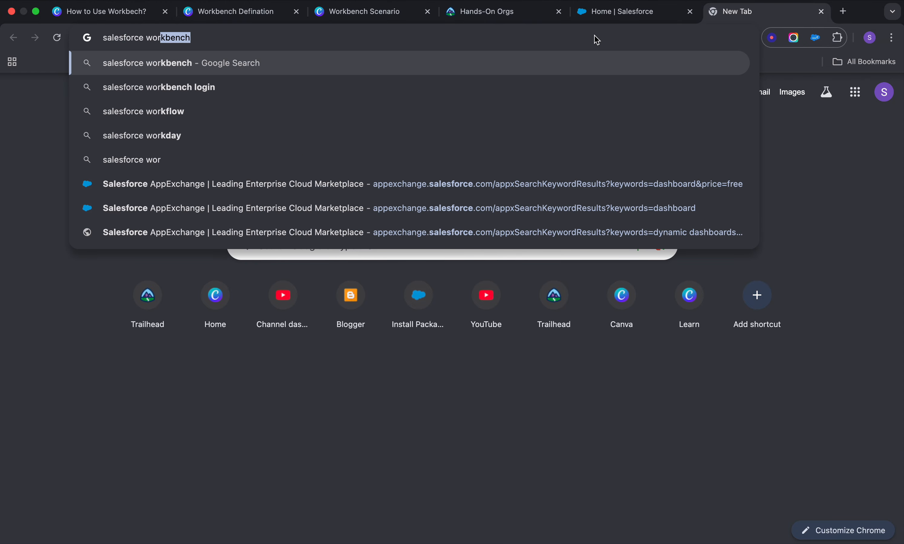
key("Return")
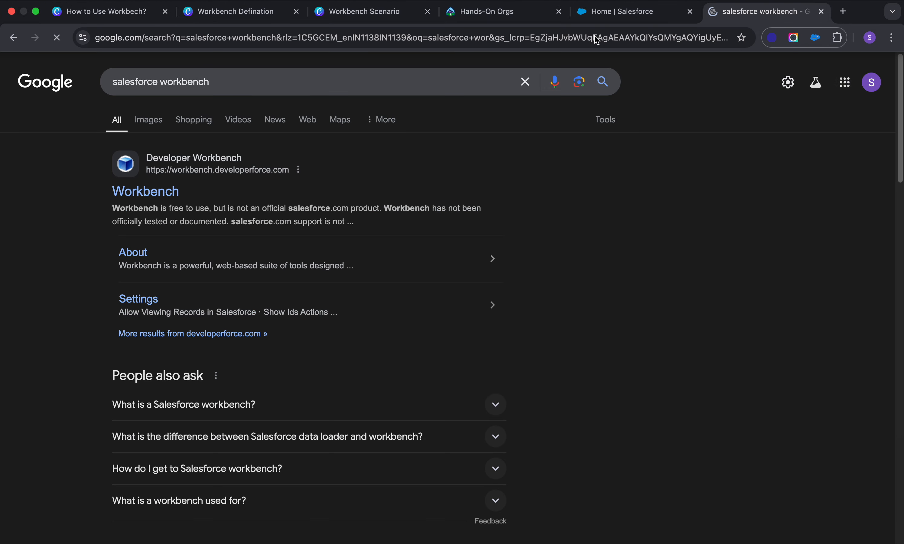
left_click(137, 200)
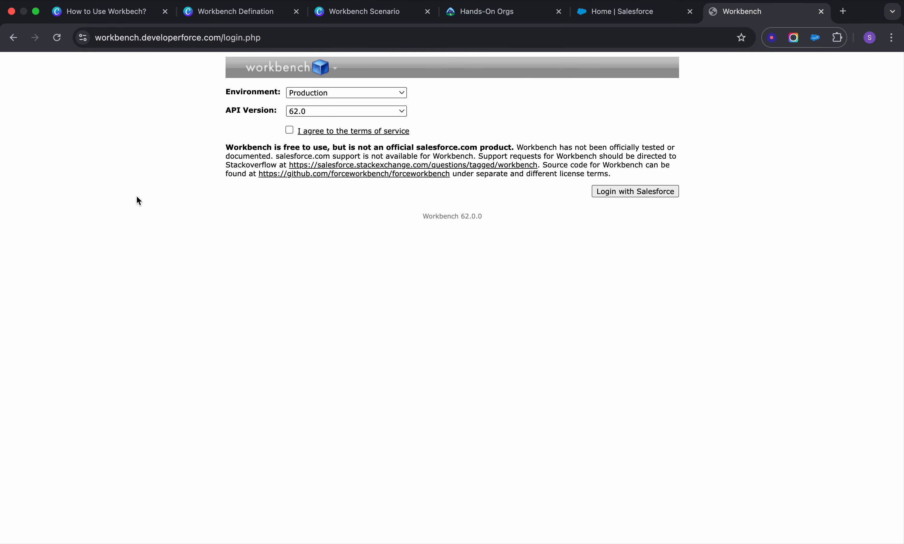
Step: Agree to the terms of service, keep API version 62.0 for the Production environment, and log in with Salesforce
left_click(289, 130)
left_click(327, 110)
left_click(481, 95)
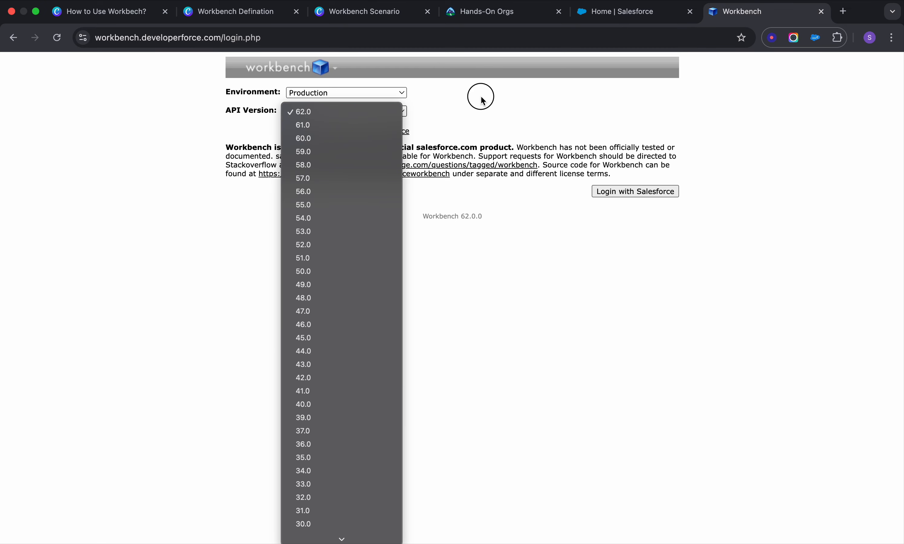
left_click(365, 112)
left_click(524, 101)
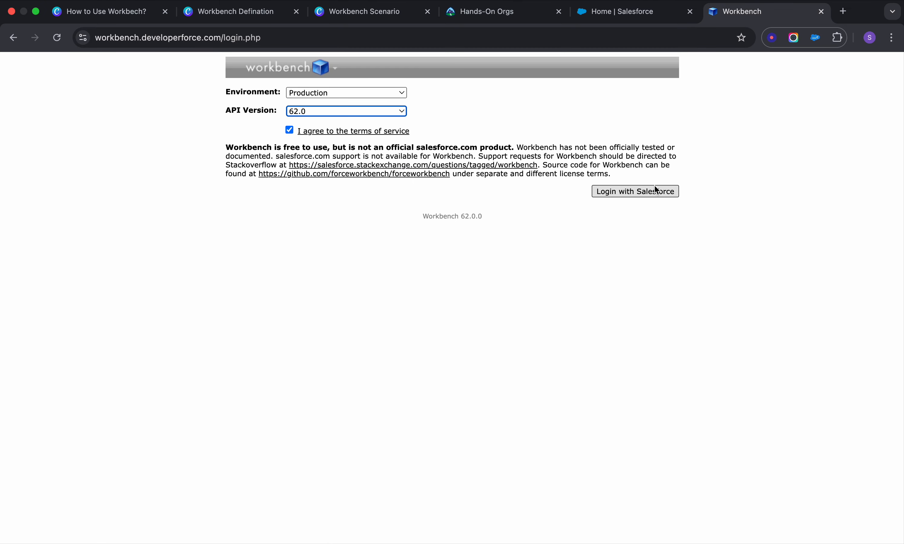
mouse_move(323, 67)
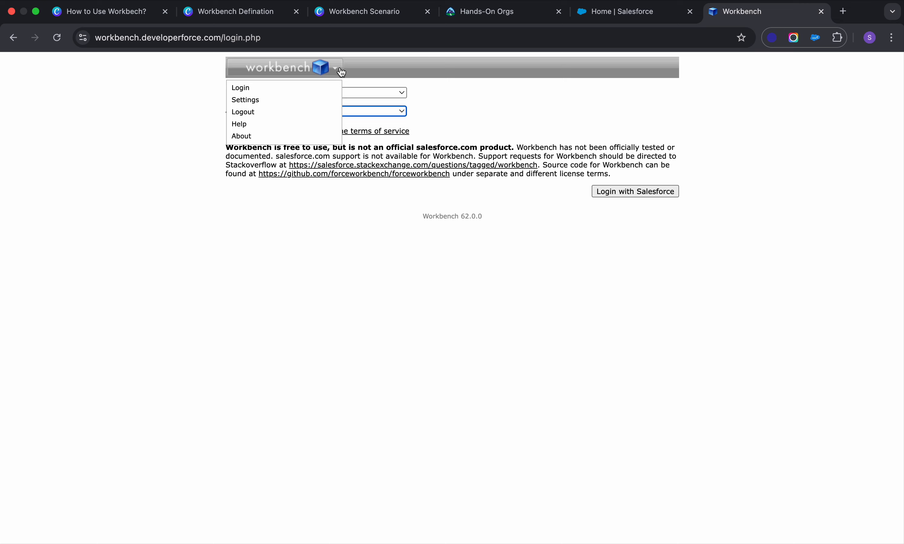
left_click(642, 190)
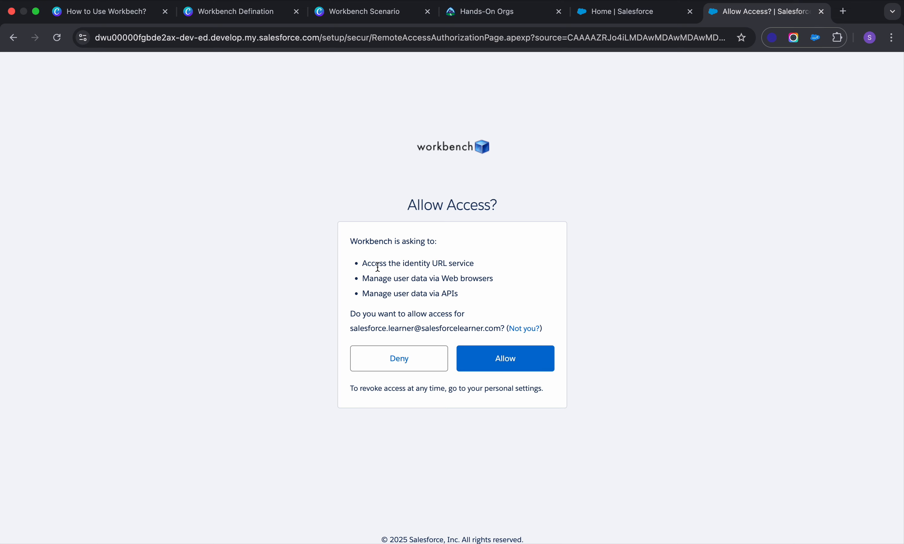
Step: Review the permissions Workbench requests and allow it access to the Salesforce account
left_click_drag(361, 264, 466, 277)
left_click(466, 276)
left_click_drag(368, 278, 363, 297)
left_click(465, 294)
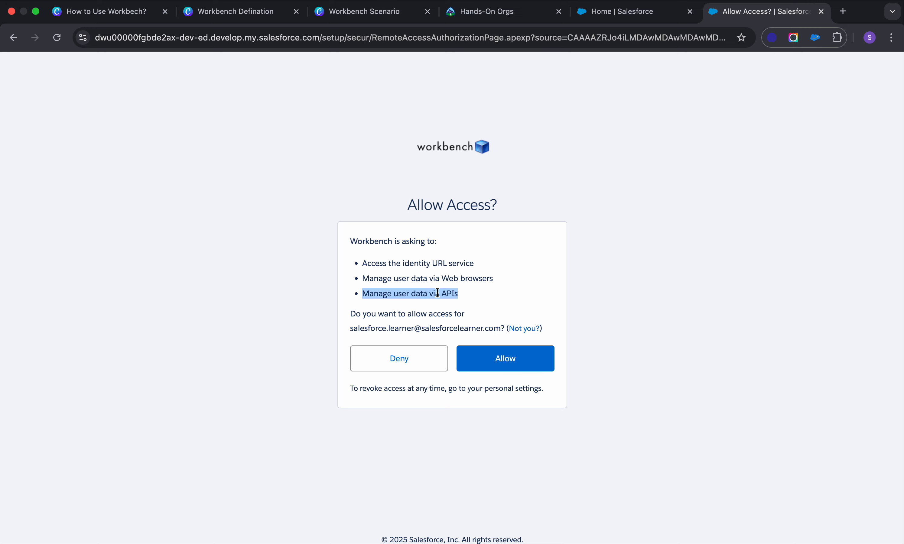
left_click(438, 293)
left_click(507, 362)
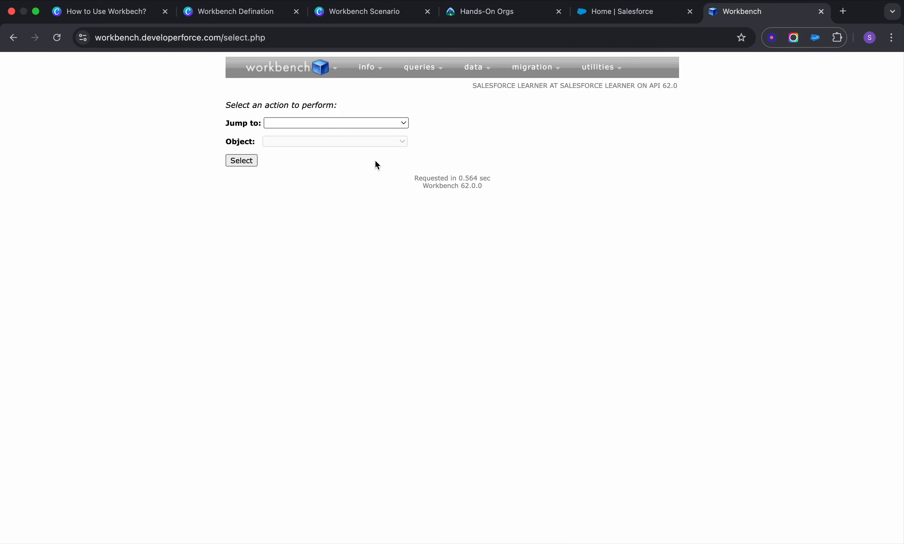
Step: Examine the available info, query, migration and data actions, and open the Update page for records
mouse_move(372, 62)
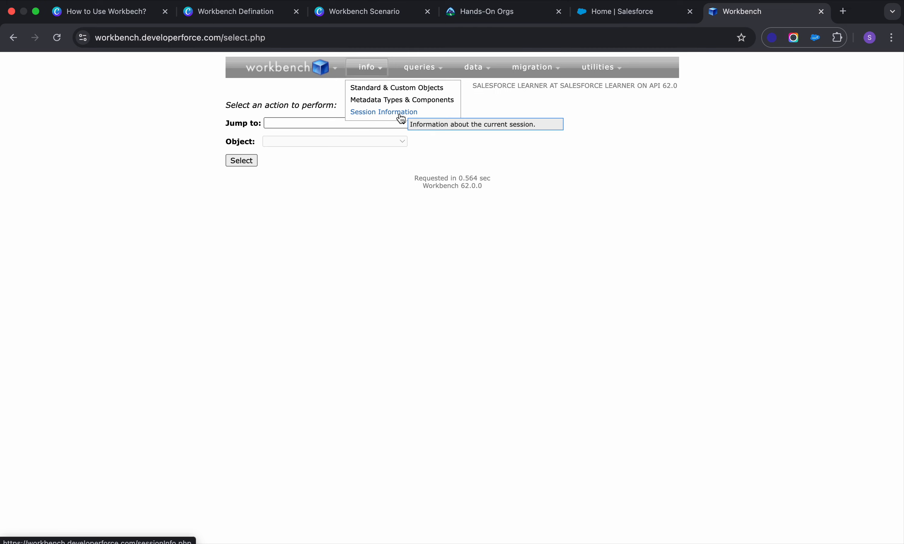
mouse_move(430, 77)
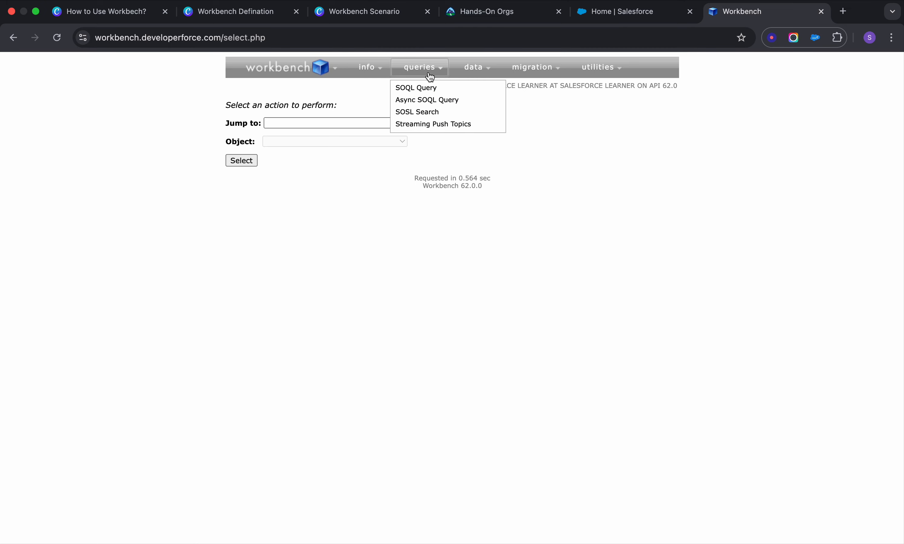
mouse_move(526, 70)
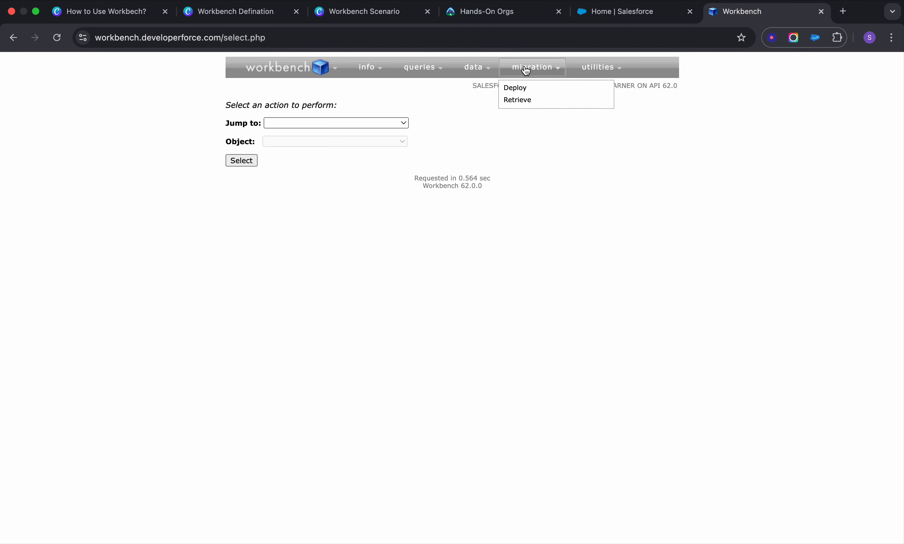
mouse_move(476, 67)
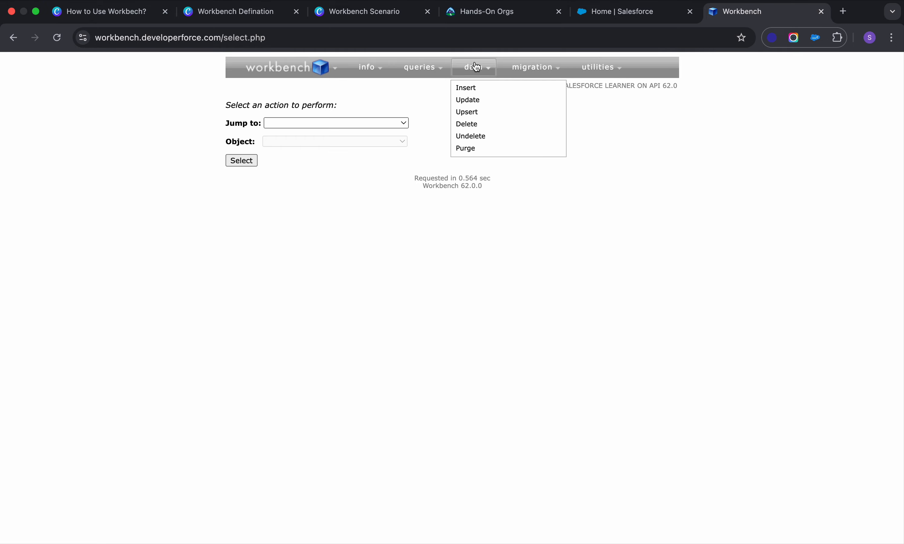
left_click(472, 100)
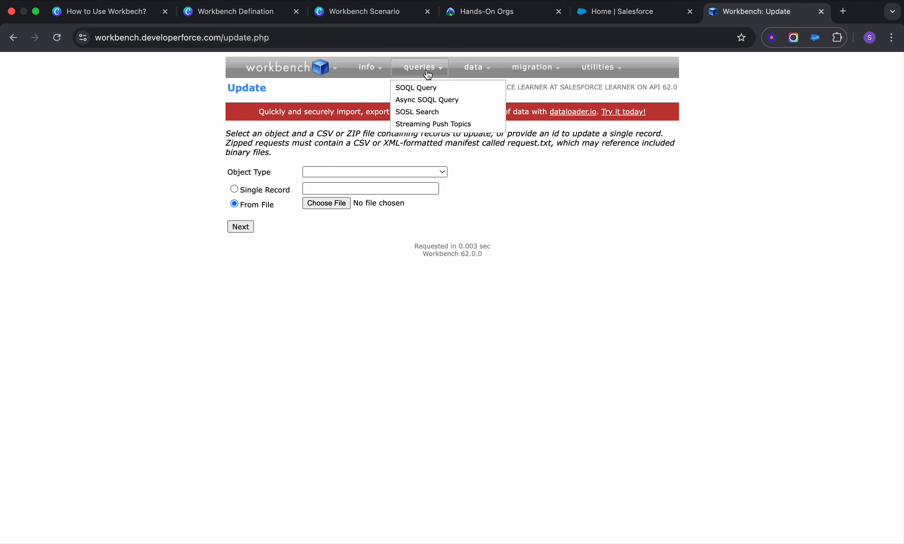
Step: Open the SOQL Query builder and choose Lead as the object to query
left_click(424, 87)
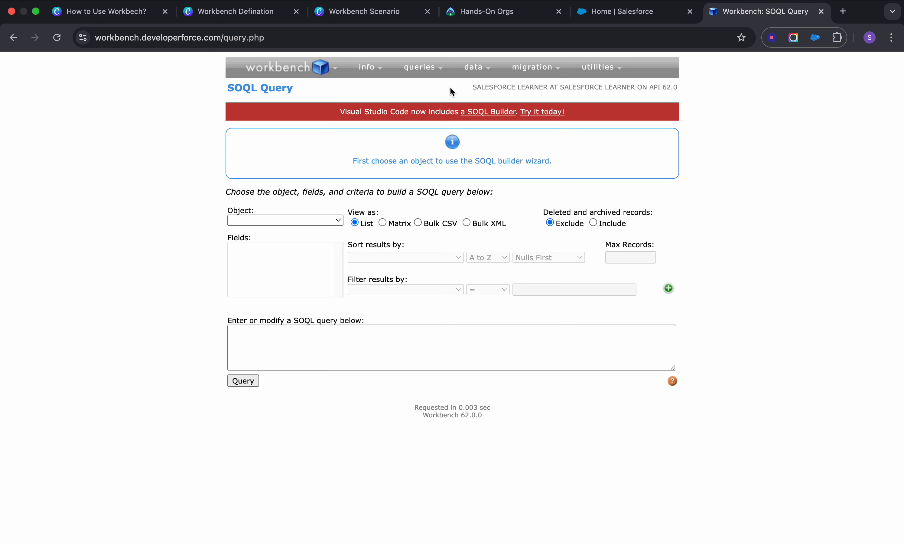
left_click(267, 221)
key("l")
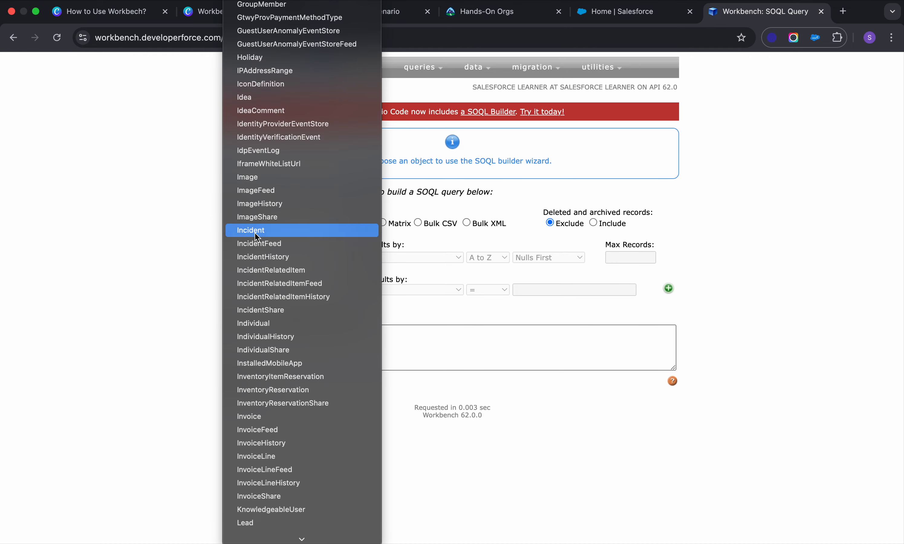
left_click(282, 524)
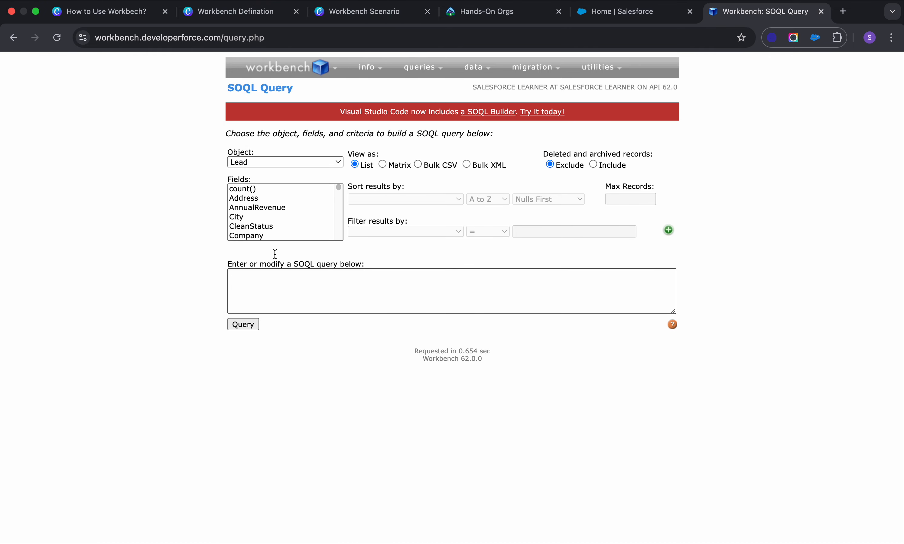
Step: Select all Lead fields for the query except count()
left_click(261, 189)
key("super+a")
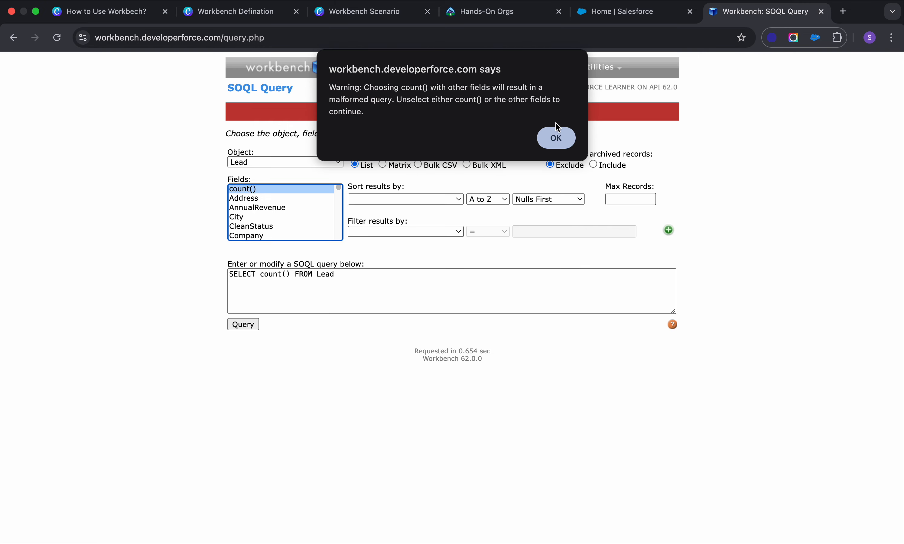
left_click(556, 137)
scroll(285, 199, "up", 15)
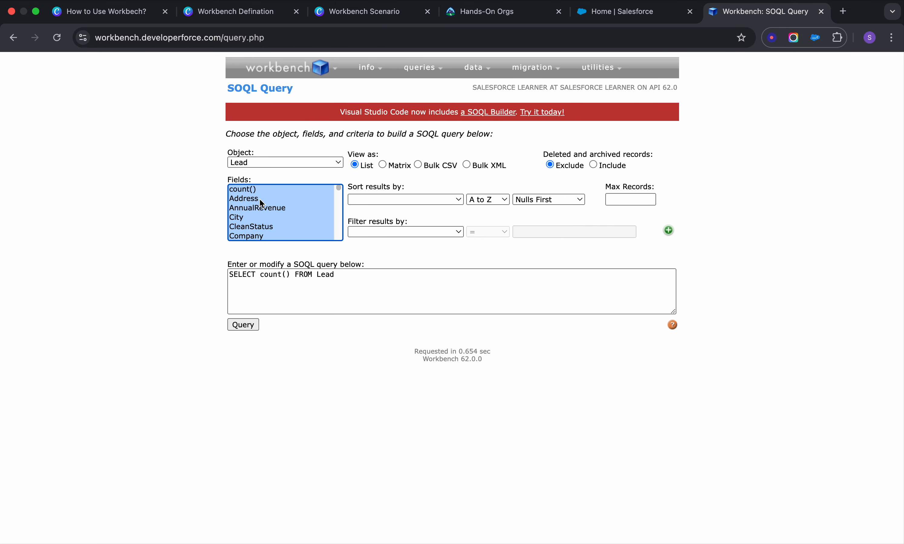
left_click(269, 188, "super")
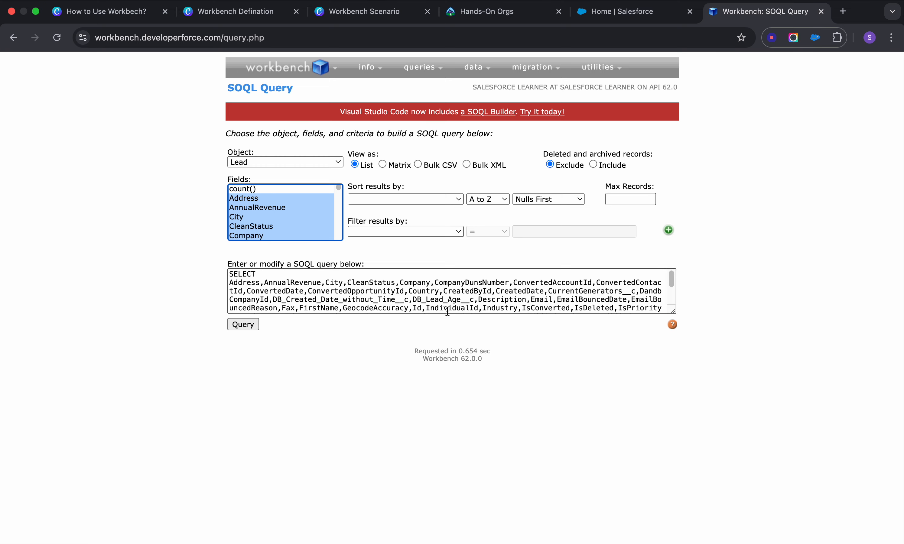
Step: Run the SOQL query on the Lead object and look through the returned records
scroll(373, 289, "down", 5)
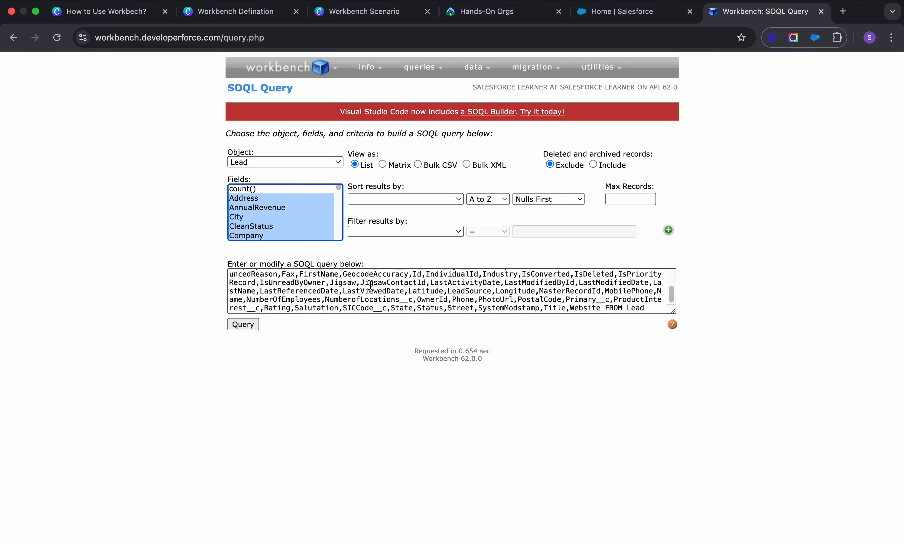
left_click(249, 324)
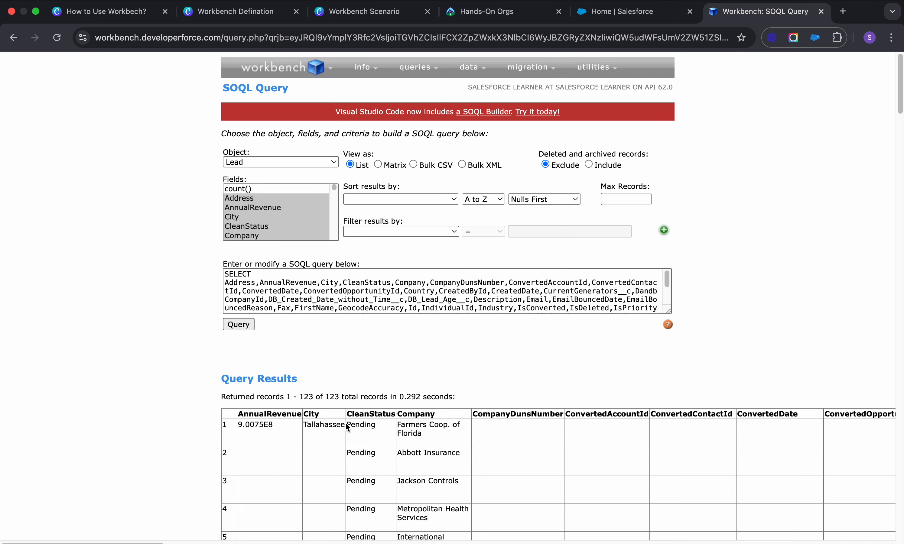
scroll(348, 431, "down", 12)
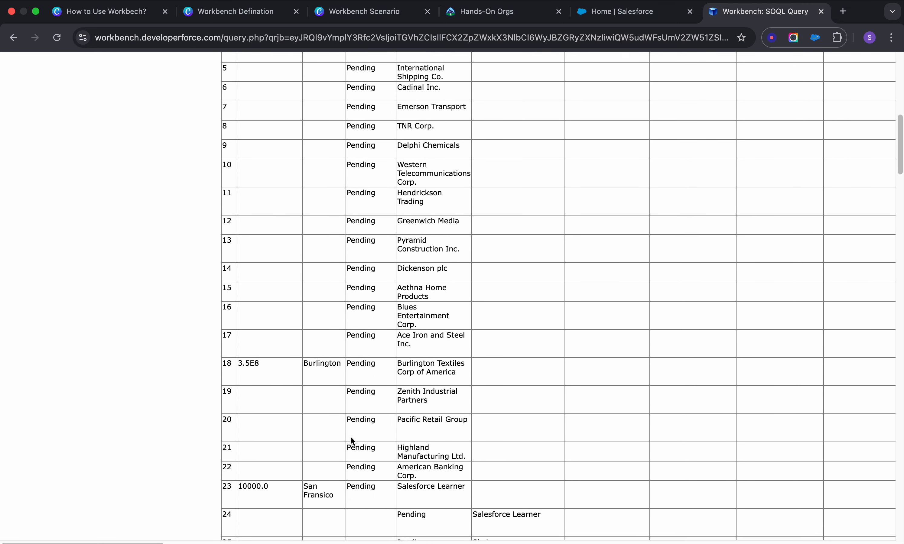
scroll(350, 438, "down", 8)
scroll(351, 437, "up", 18)
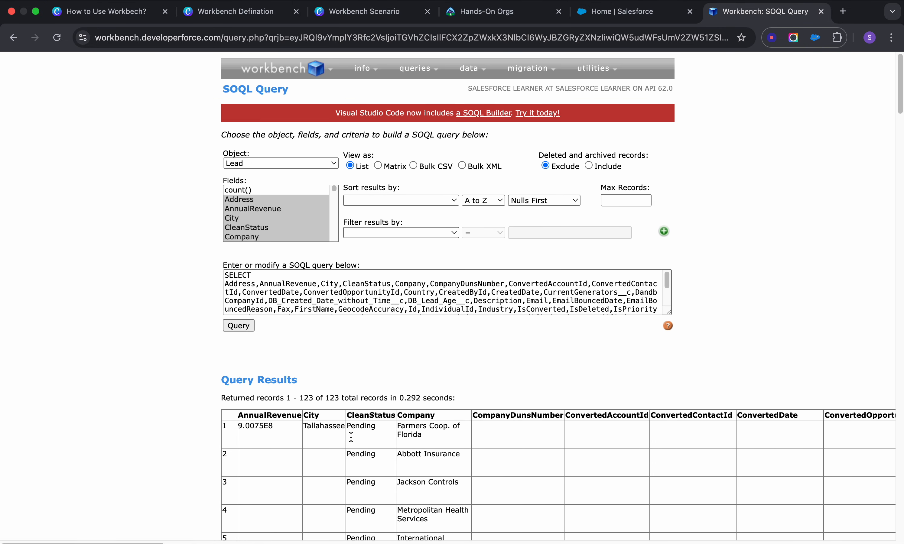
Step: Set the first results filter of the Lead query to the Title field
left_click(452, 233)
scroll(452, 234, "down", 3)
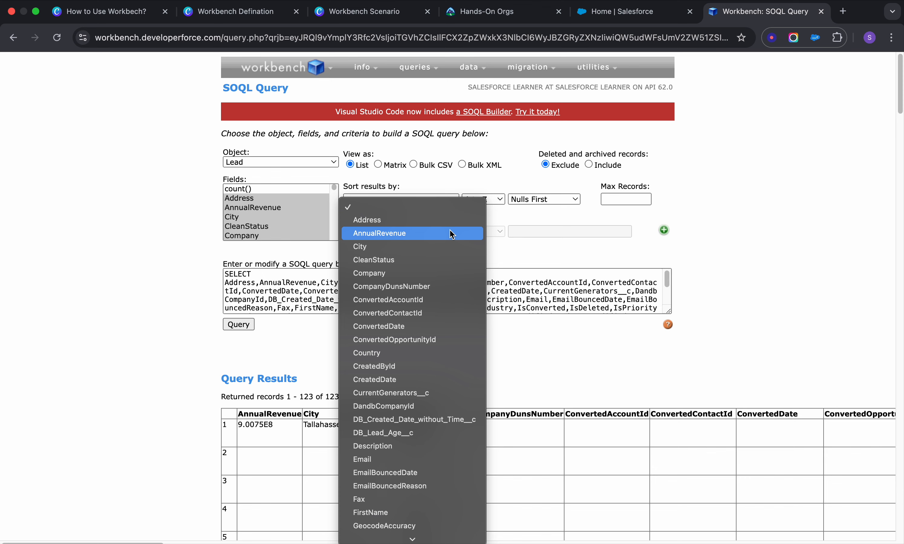
key("t")
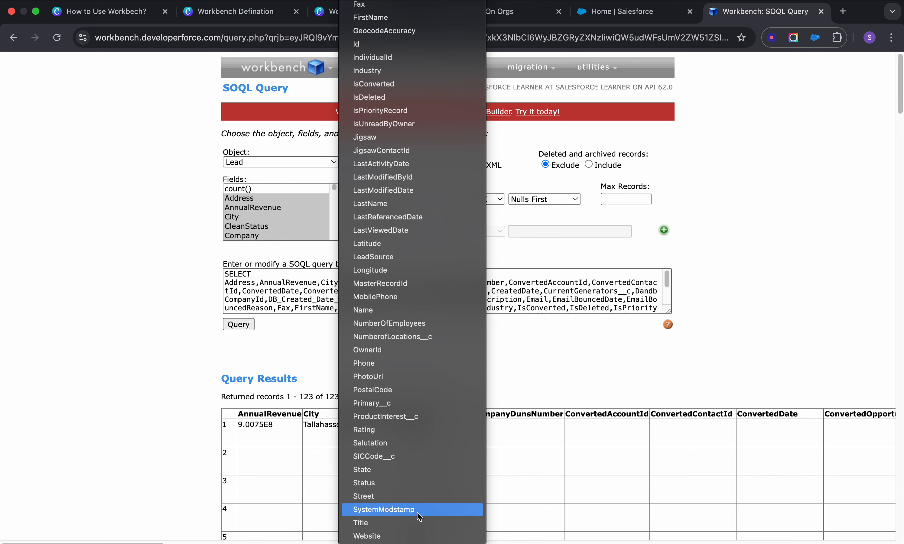
left_click(416, 523)
left_click(484, 234)
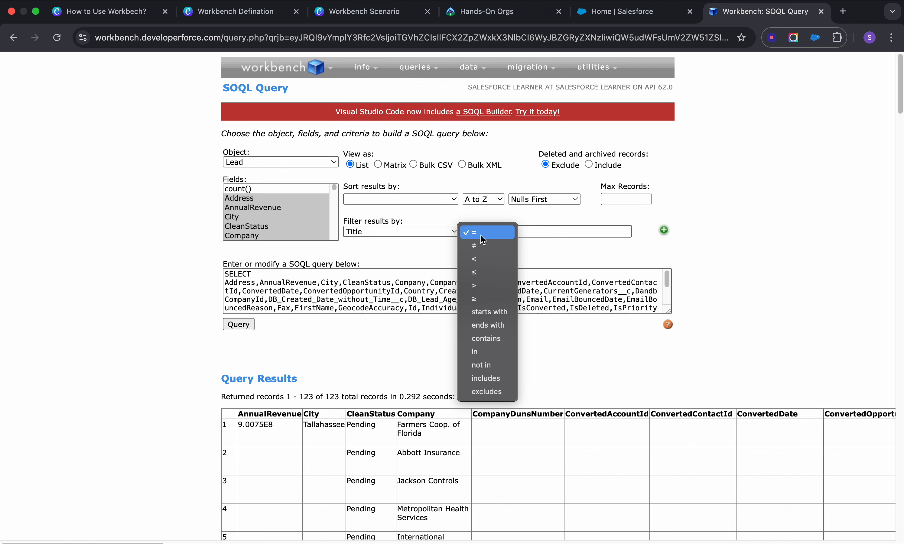
left_click(489, 251)
left_click(526, 231)
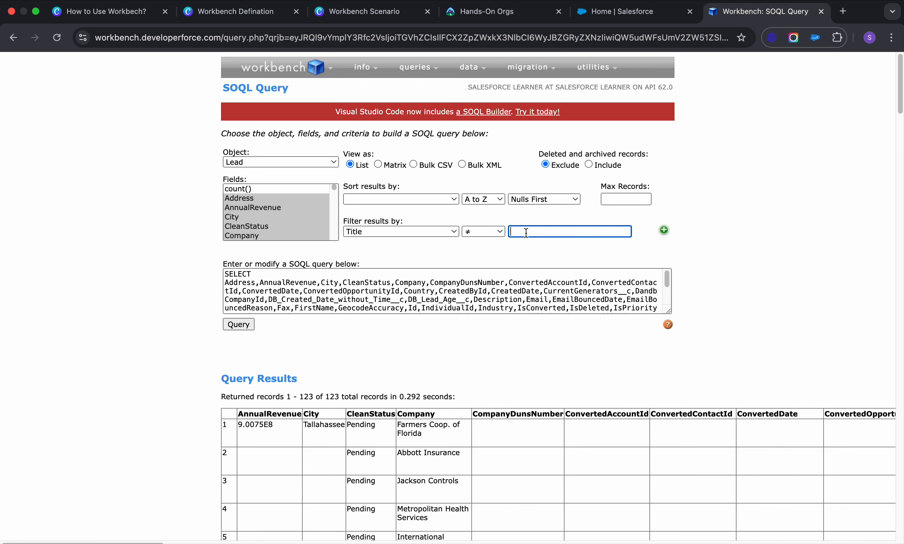
type("n")
left_click(476, 234)
left_click(477, 271)
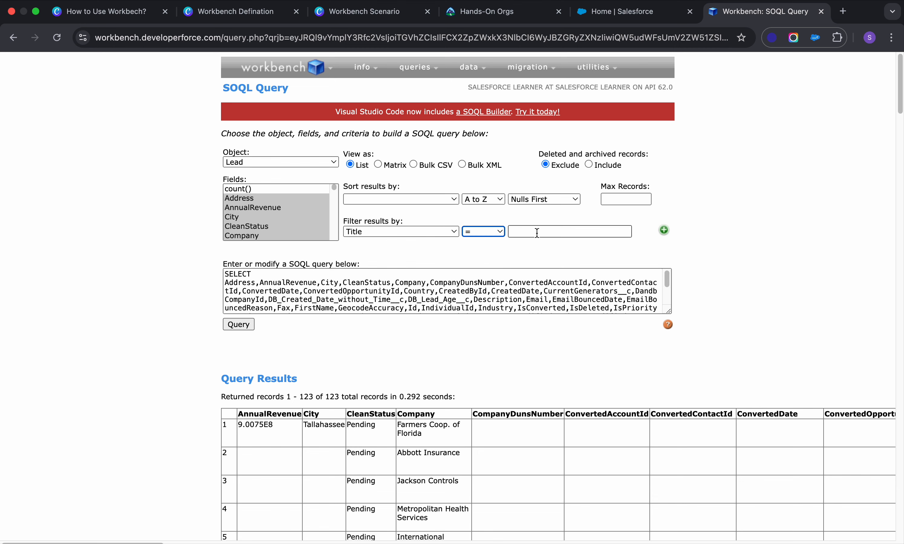
Step: Set the Title filter of the Lead query to equal null and run the query
left_click(531, 236)
left_click(234, 326)
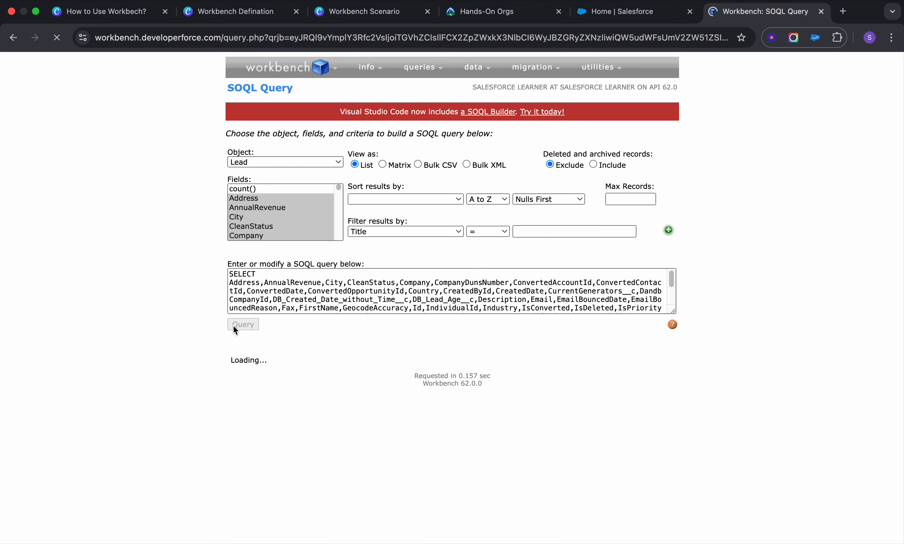
left_click(562, 231)
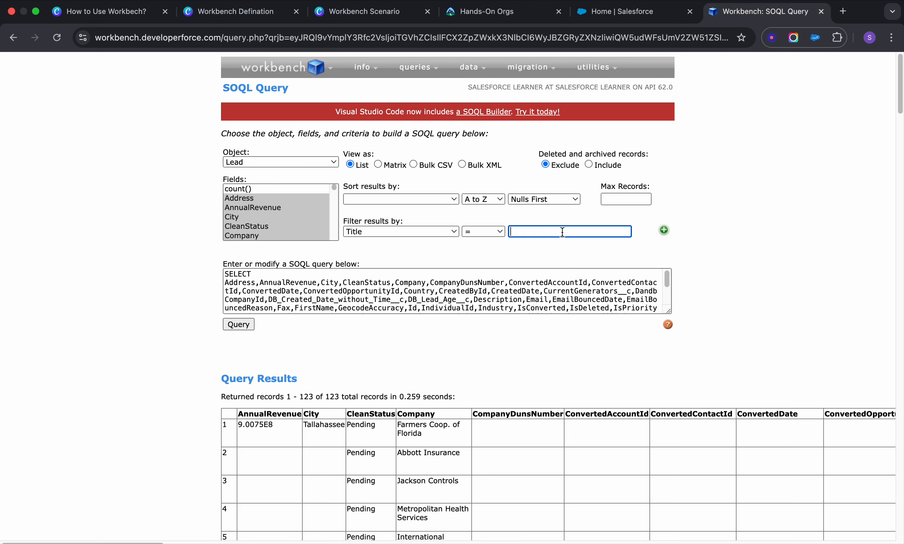
type("null")
scroll(404, 278, "down", 1)
left_click(242, 328)
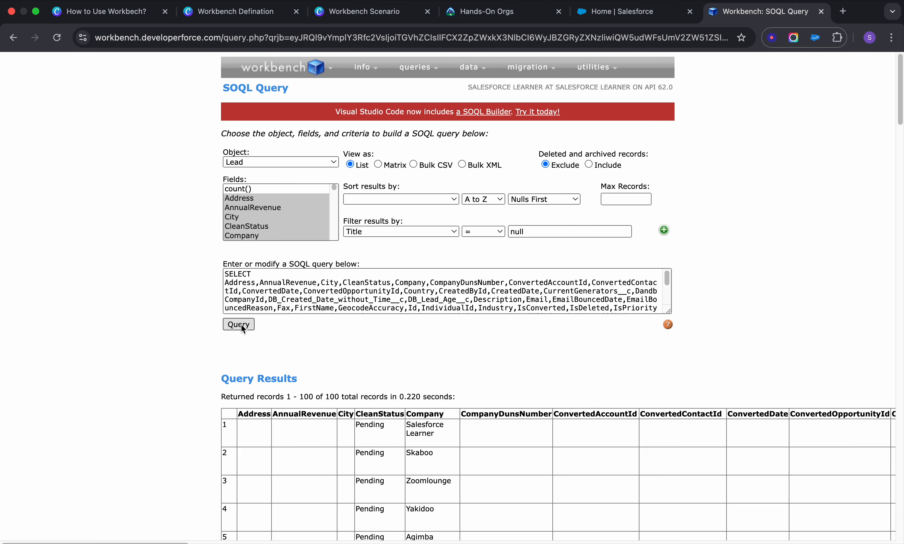
Step: Look through the returned Lead records, both down the rows and across the columns to the Title column
scroll(346, 410, "down", 7)
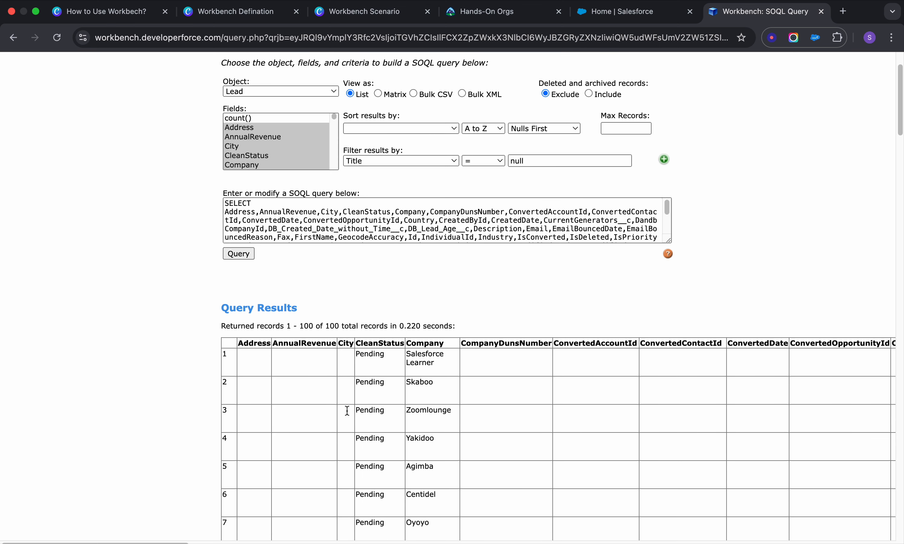
scroll(347, 408, "down", 13)
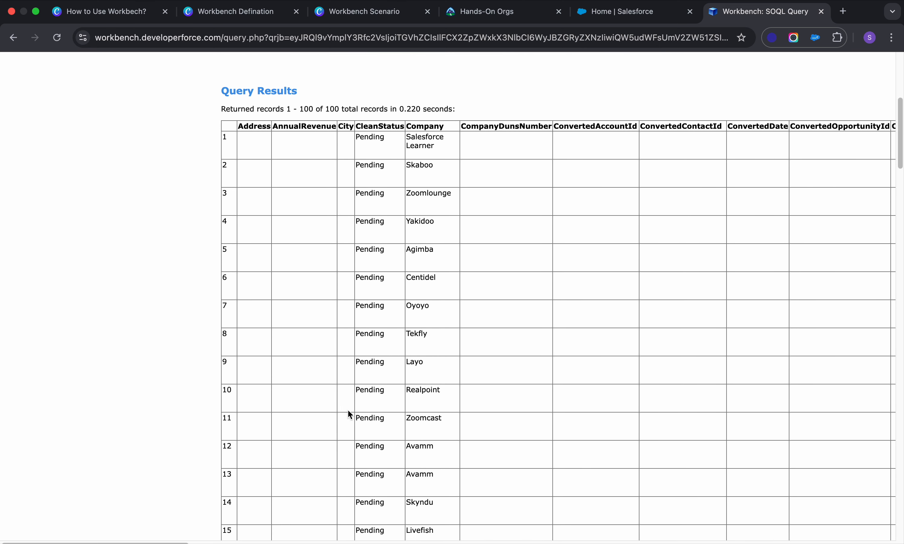
scroll(347, 408, "up", 20)
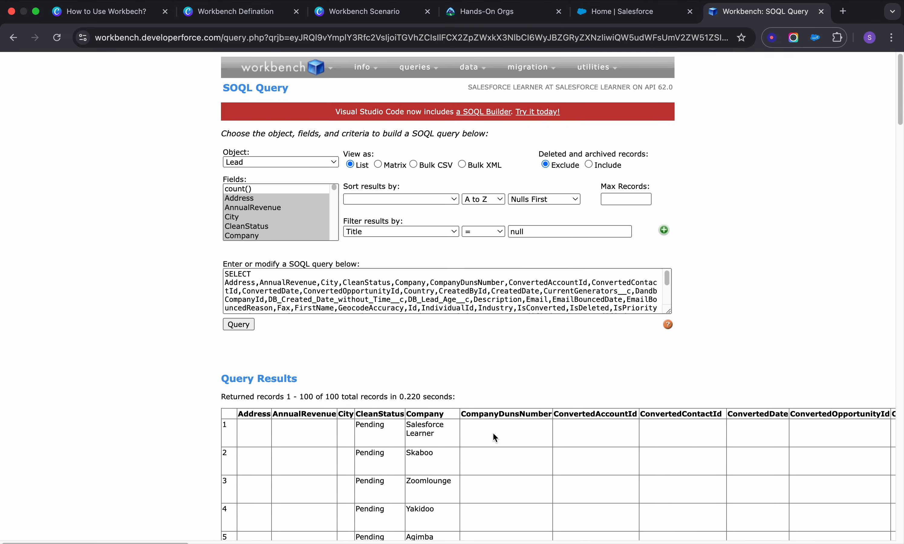
scroll(492, 432, "right", 12)
scroll(524, 415, "right", 20)
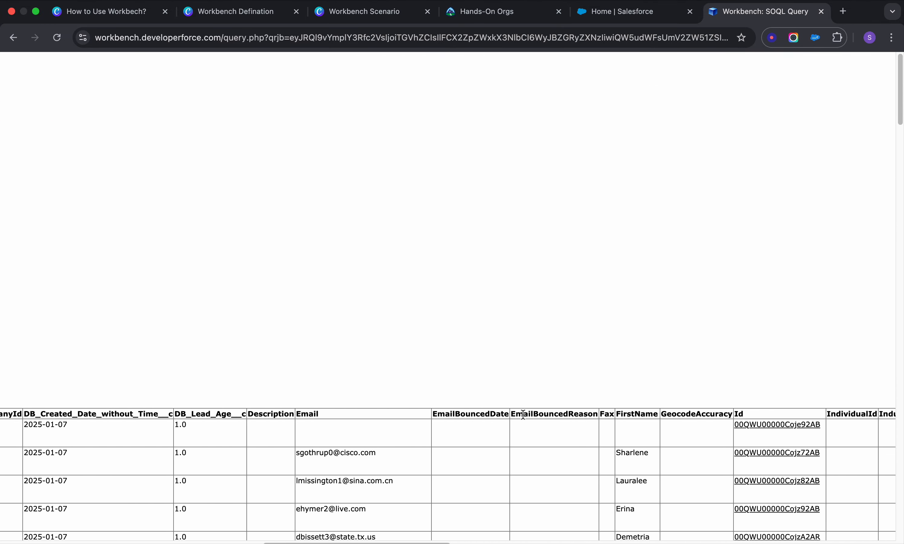
scroll(611, 433, "right", 3)
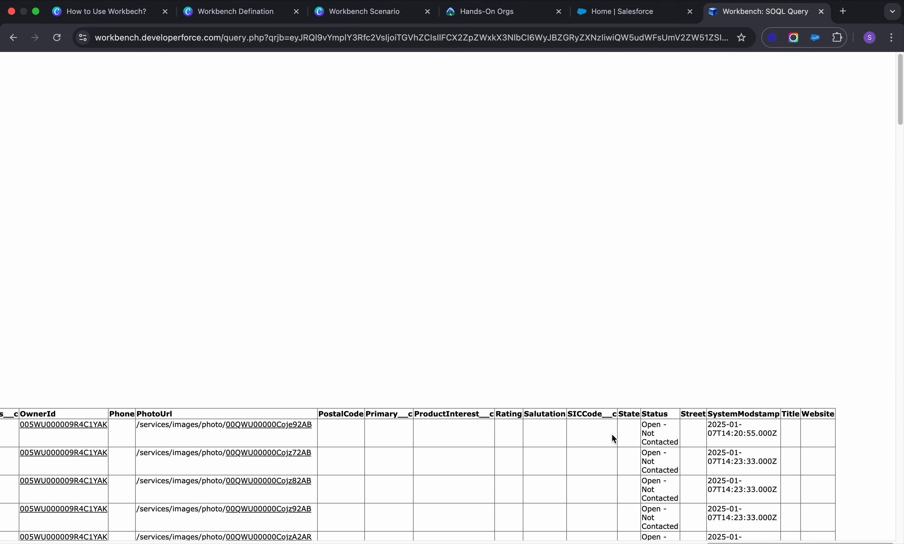
scroll(609, 432, "left", 20)
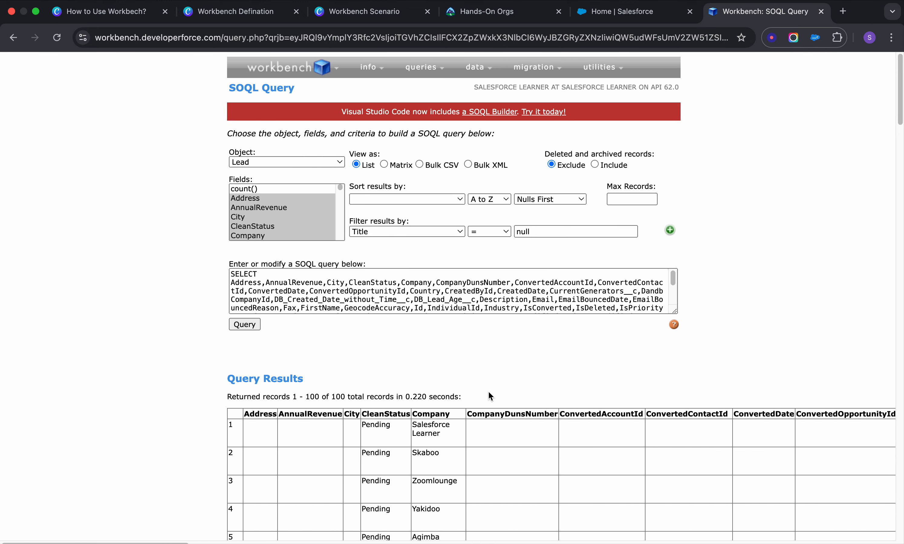
Step: Run the filtered Lead query with Bulk CSV as the result view and read the batch's status message
left_click(413, 162)
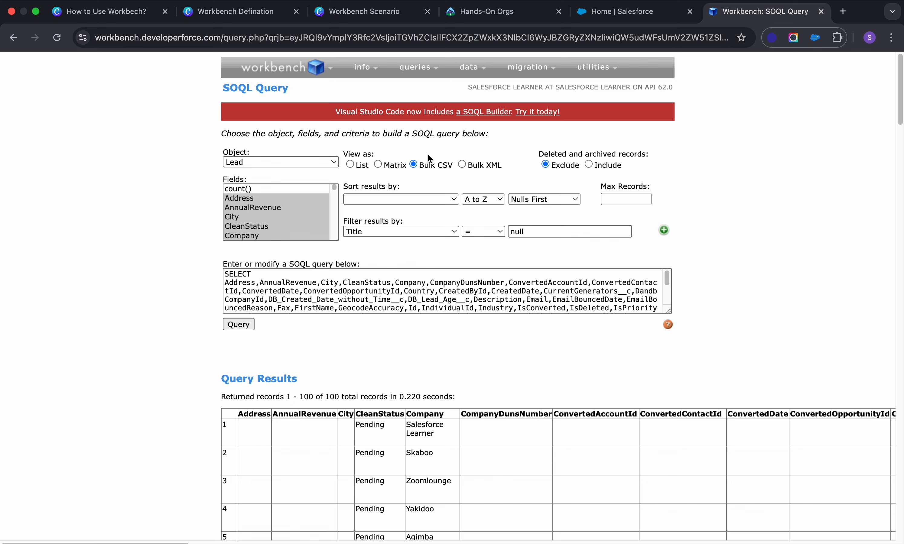
left_click(245, 326)
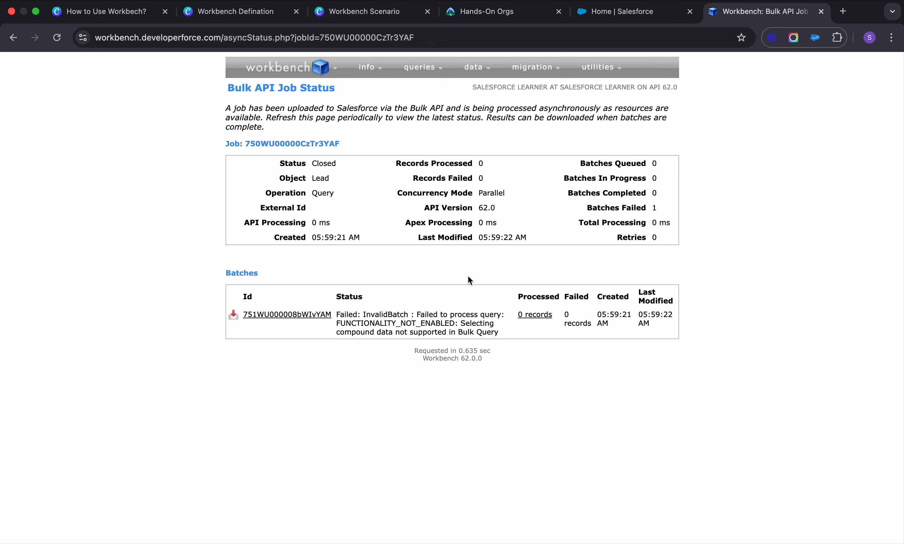
left_click_drag(338, 333, 400, 334)
left_click(426, 328)
Step: Return to the SOQL Query builder and remove the Address field from the SELECT list in the query text
mouse_move(418, 67)
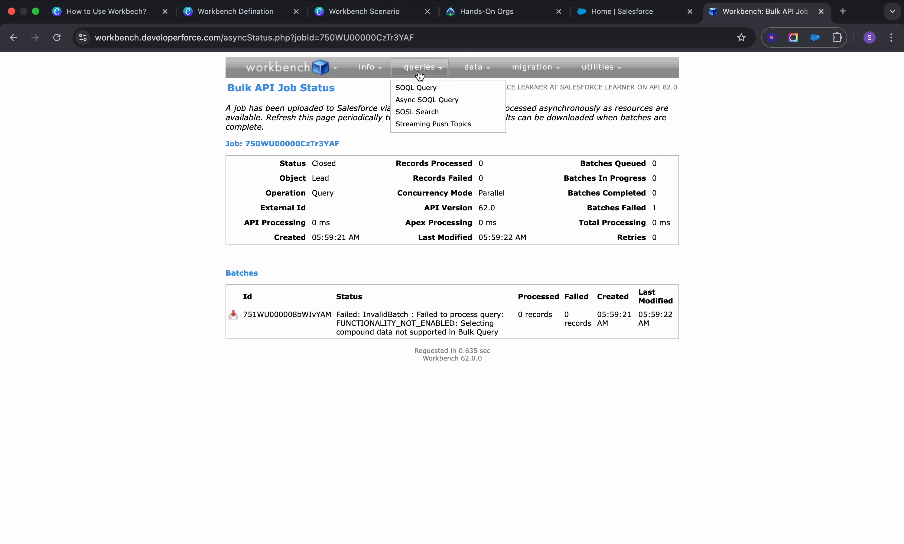
left_click(420, 92)
scroll(289, 214, "down", 5)
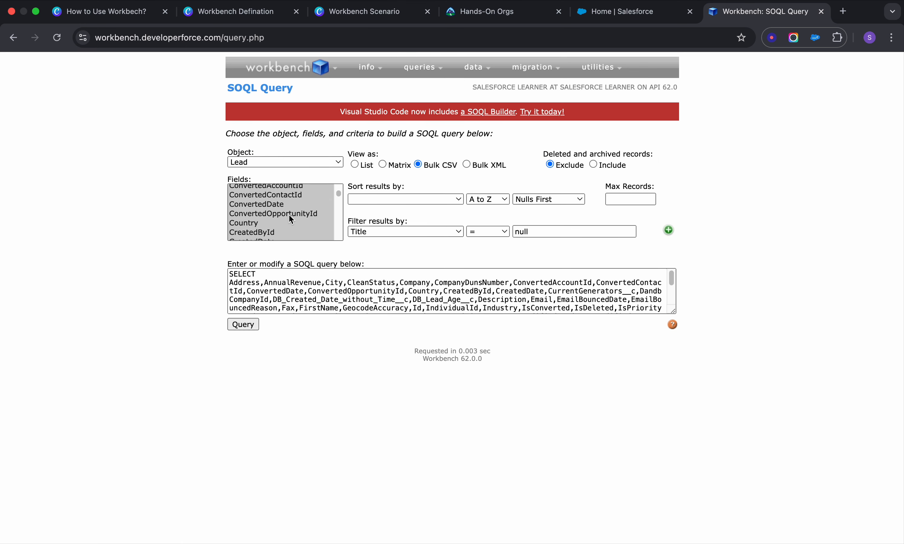
scroll(289, 214, "up", 4)
scroll(289, 216, "down", 1)
scroll(290, 219, "up", 3)
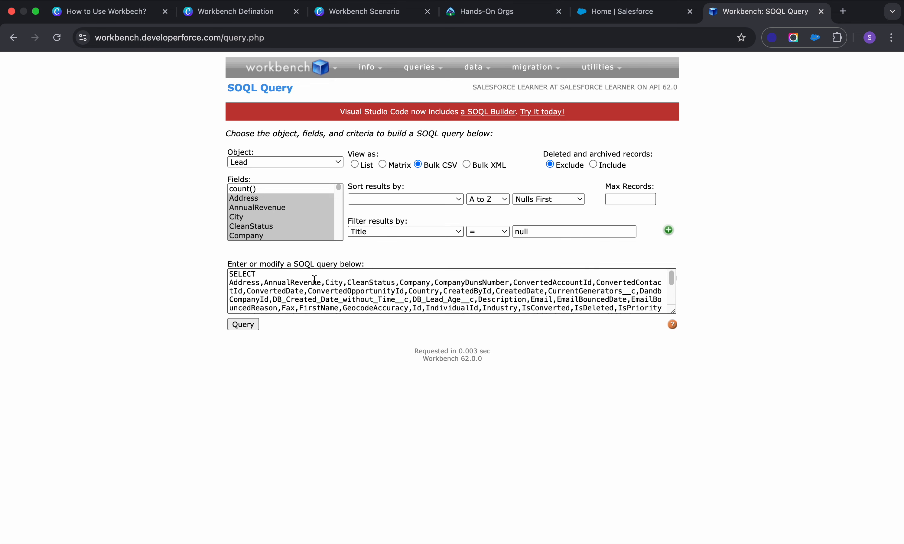
double_click(244, 282)
key("BackSpace")
key("BackSpace")
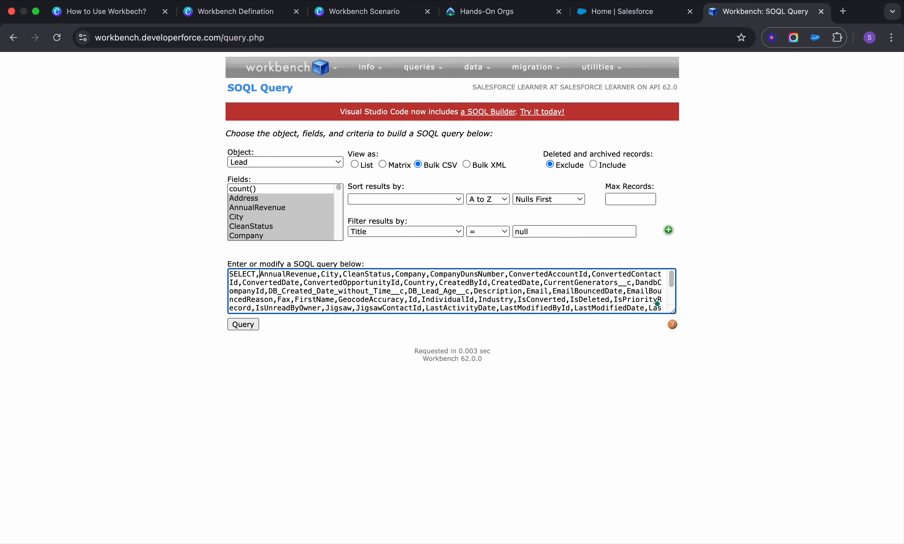
key("Delete")
key("Return")
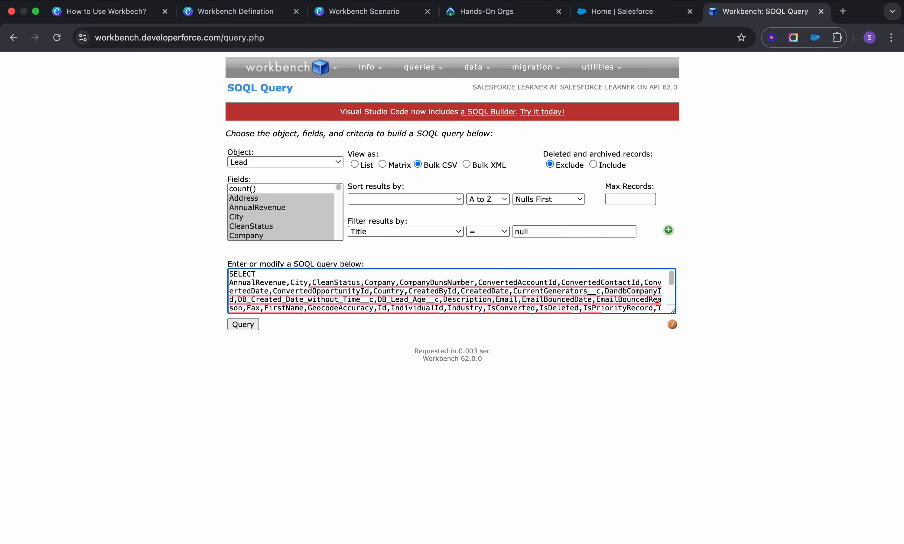
Step: Submit the edited Lead query as a Bulk CSV job and download the request file from the batch's ID
mouse_move(326, 283)
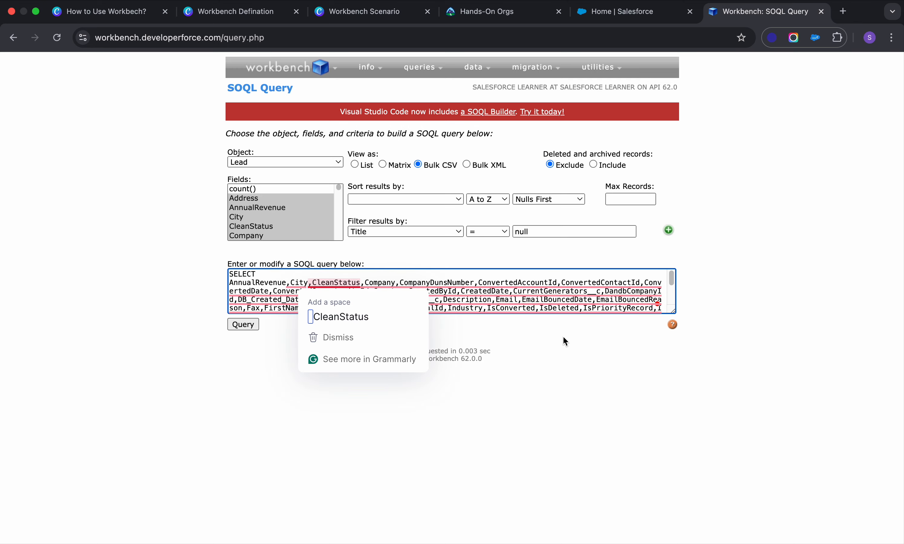
mouse_move(474, 296)
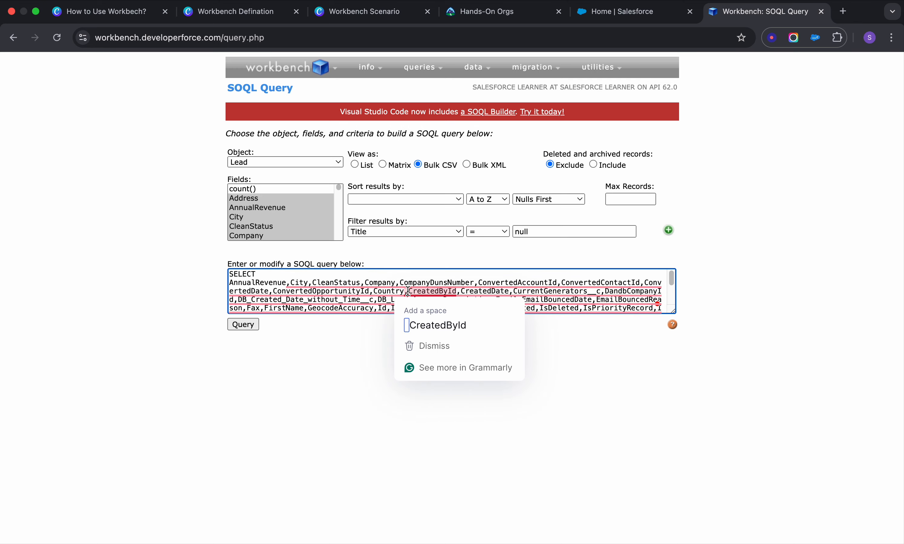
scroll(408, 291, "down", 1)
scroll(409, 292, "up", 1)
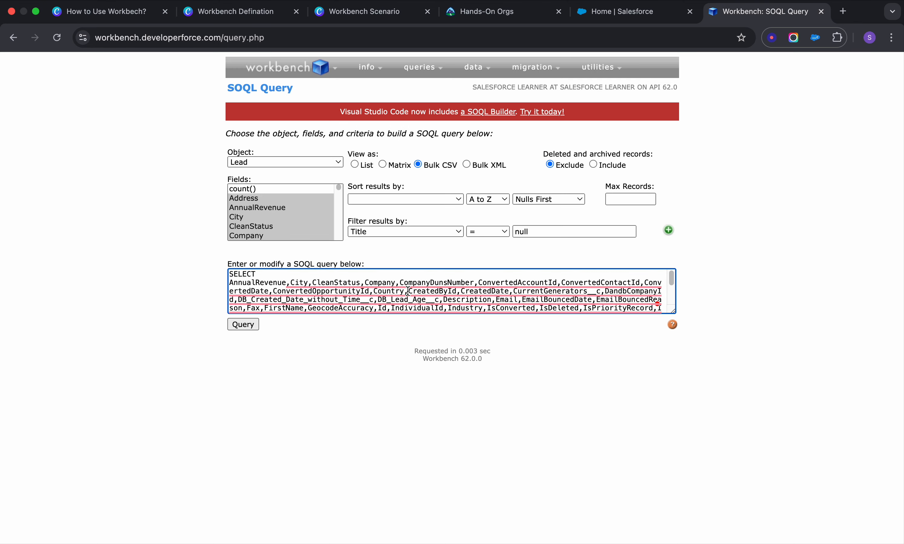
scroll(409, 291, "down", 3)
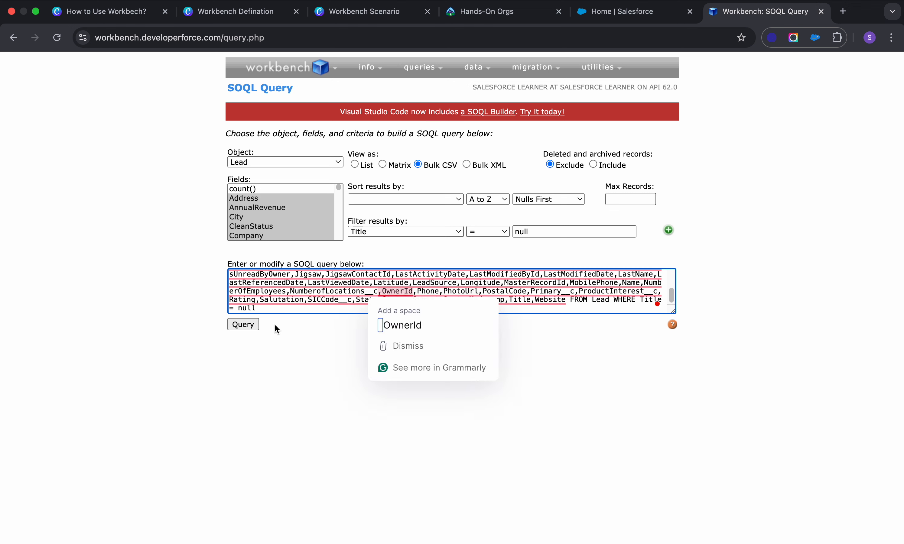
left_click(244, 325)
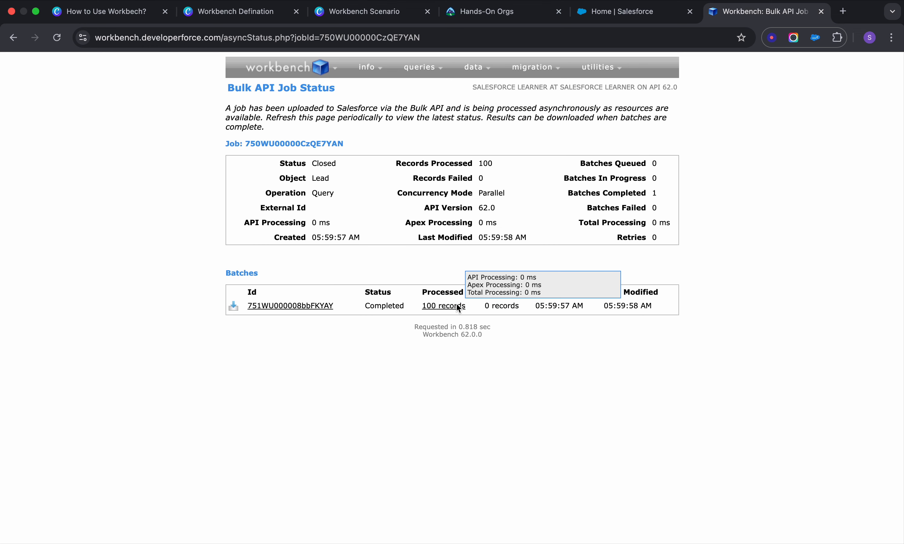
left_click(271, 310)
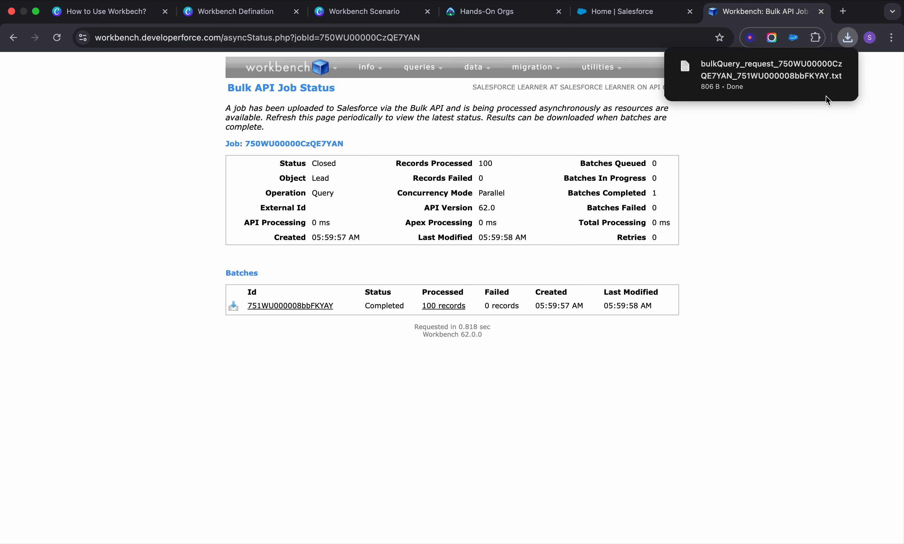
Step: Return to the SOQL Query builder with Bulk CSV as the result view and open a new browser tab
mouse_move(418, 68)
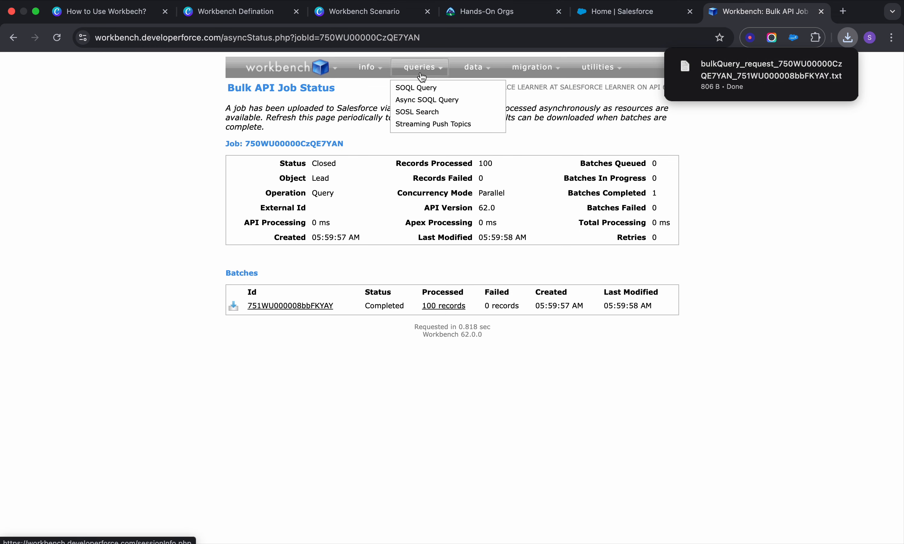
left_click(409, 87)
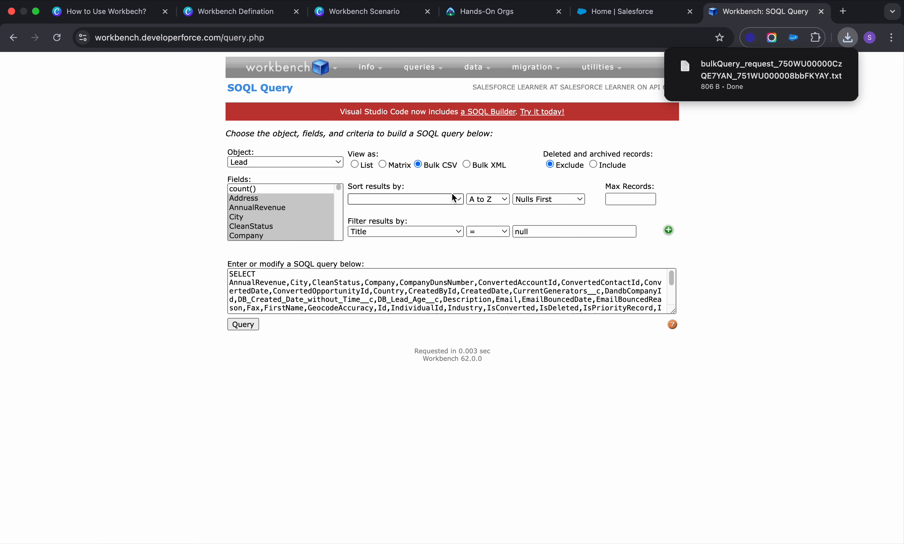
left_click(429, 168)
mouse_move(762, 78)
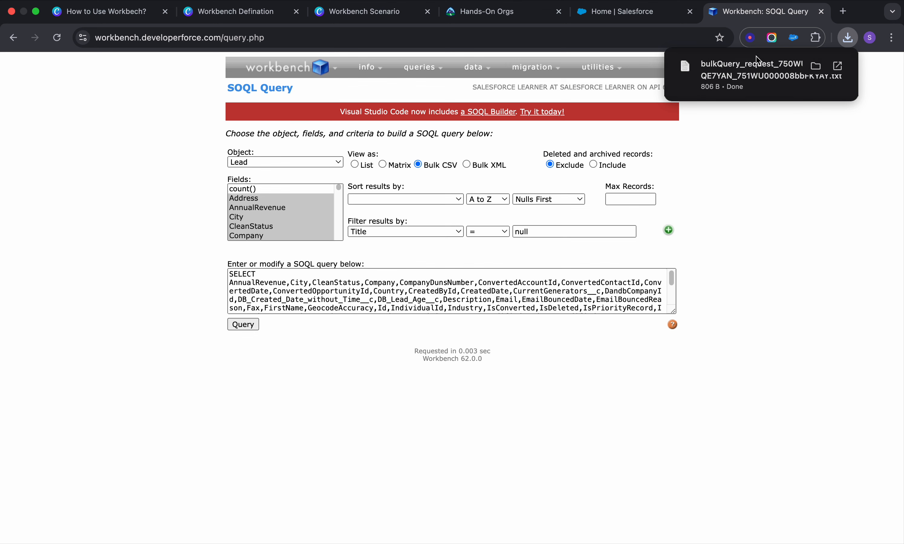
left_click(842, 12)
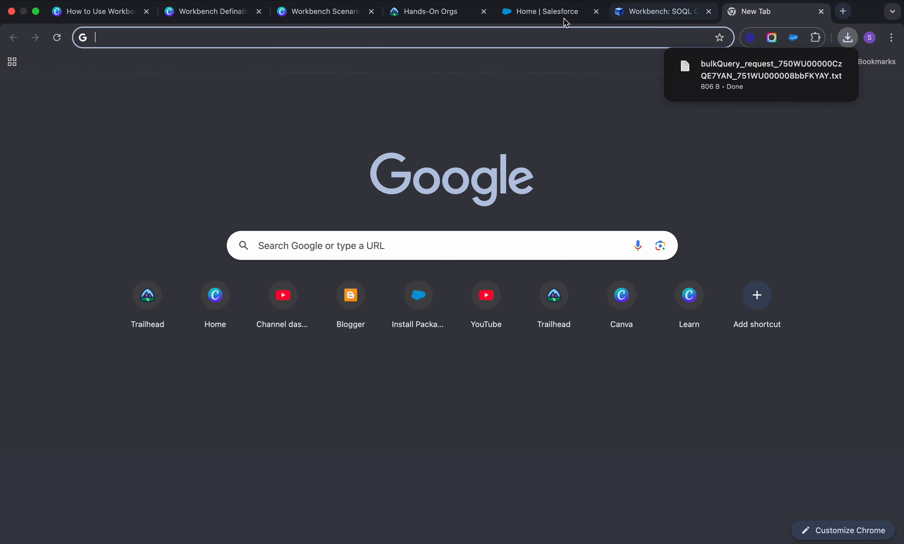
left_click(446, 42)
type("imp")
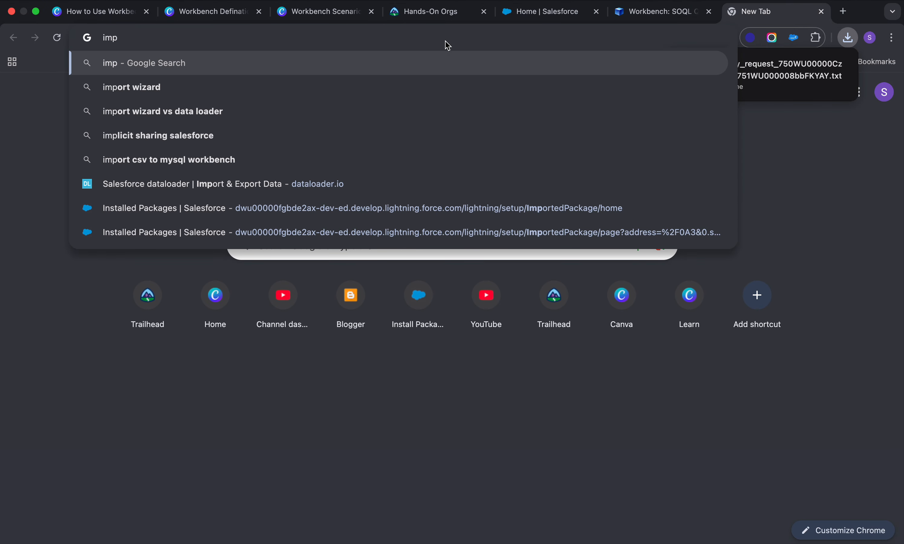
key("BackSpace")
key("BackSpace")
key("BackSpace")
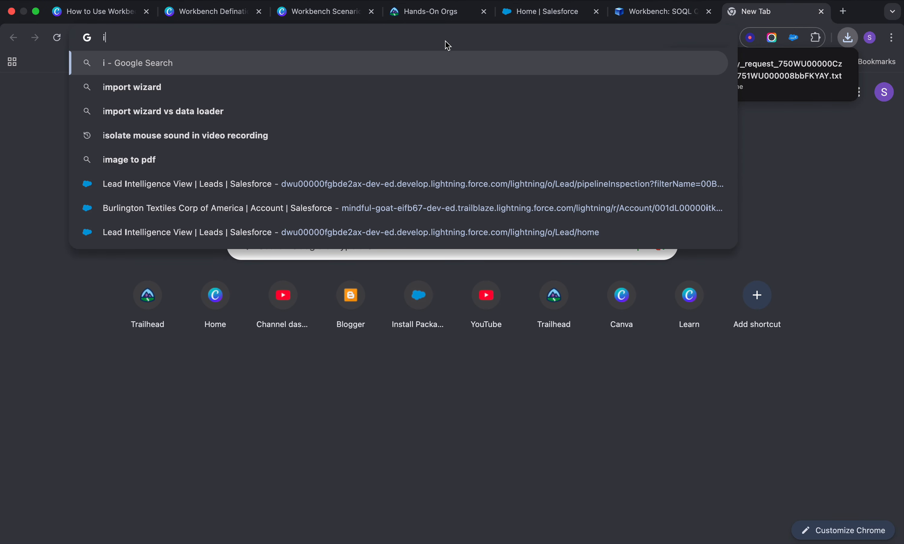
type("g")
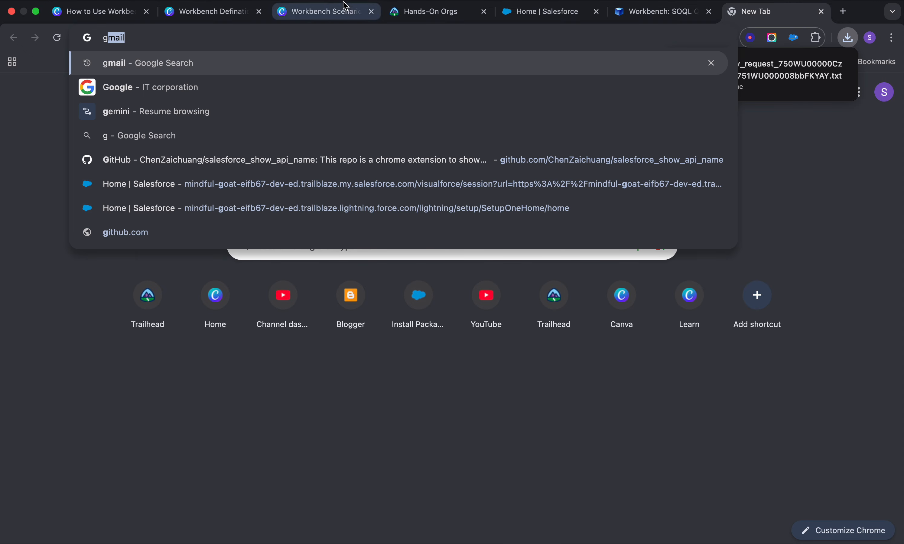
left_click(216, 1)
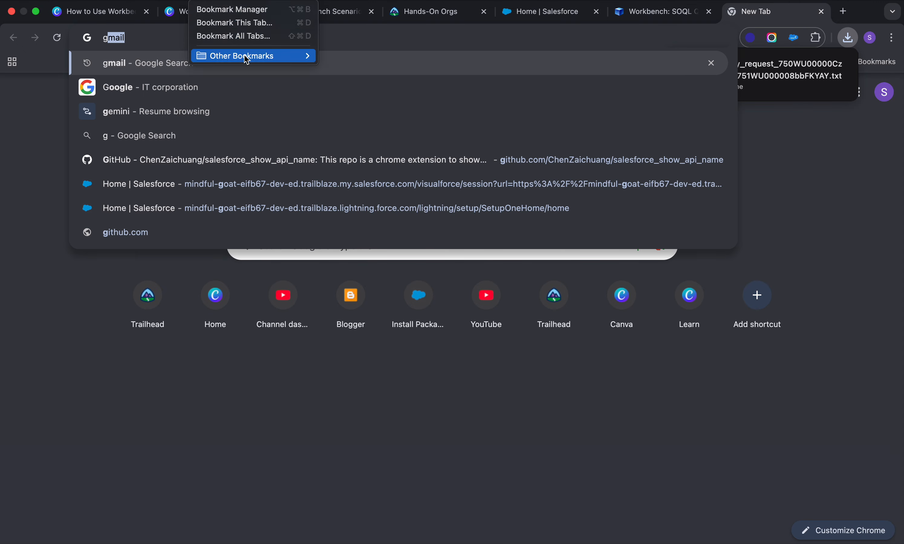
left_click(72, 320)
left_click(215, 37)
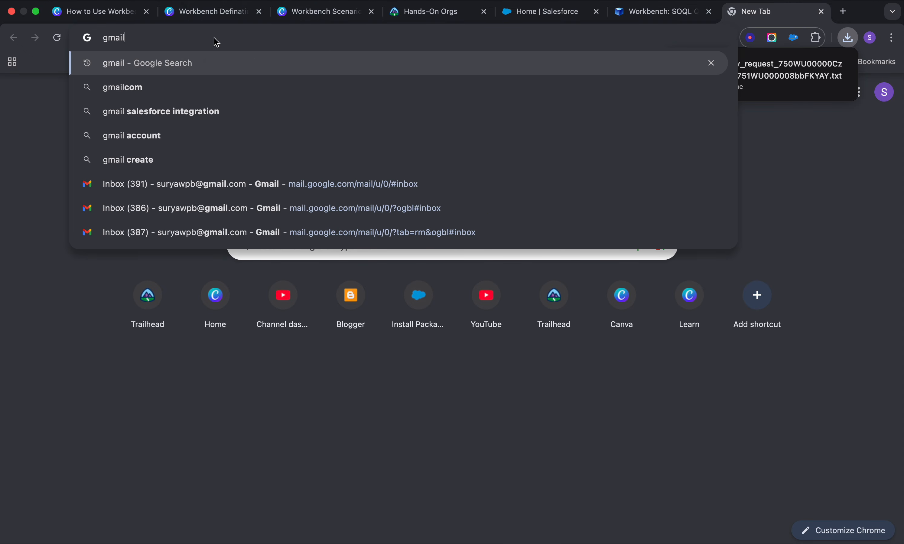
Step: Search the web for gsheets and open a blank Google Sheets spreadsheet from the results
double_click(214, 37)
type("gsheets")
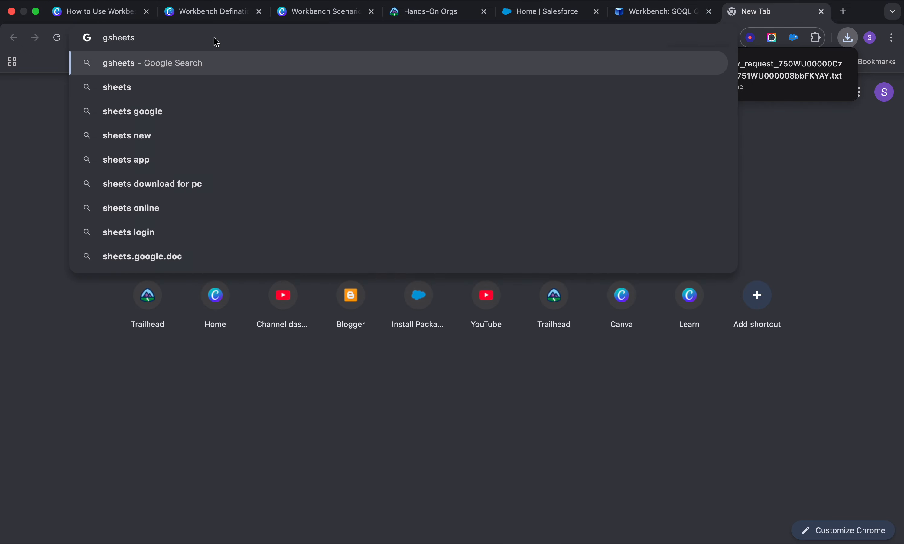
key("Return")
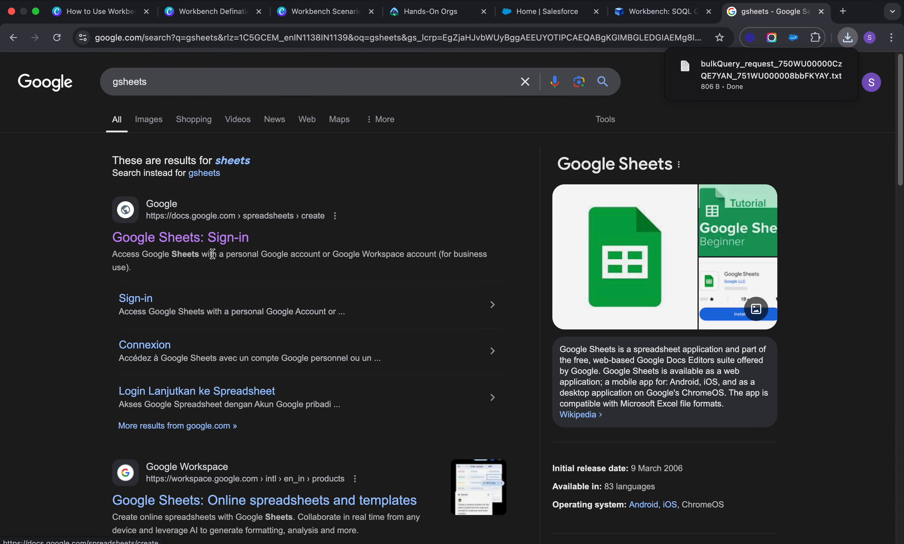
left_click(170, 234)
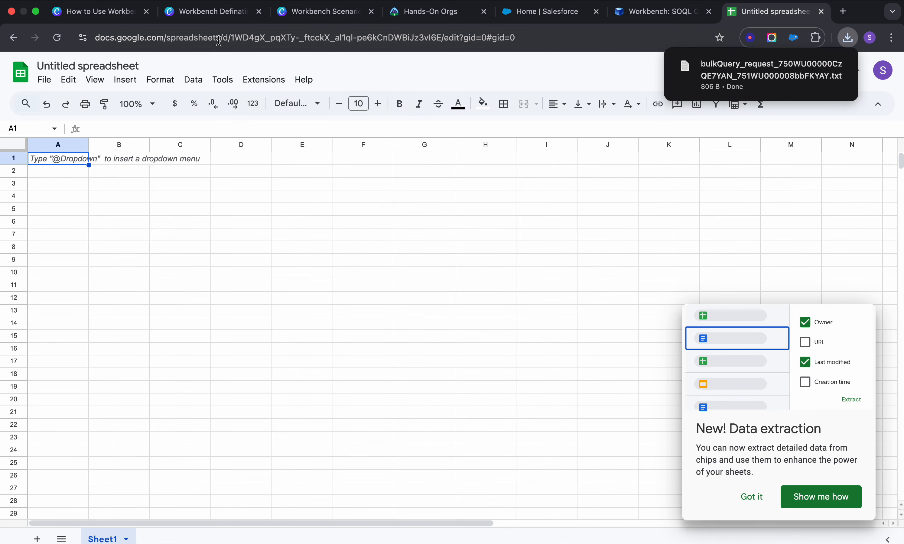
Step: Go to the Google Sheets home page from the spreadsheet's shortened address and bookmark it as Google Sheets in All Bookmarks
left_click_drag(229, 37, 589, 38)
key("BackSpace")
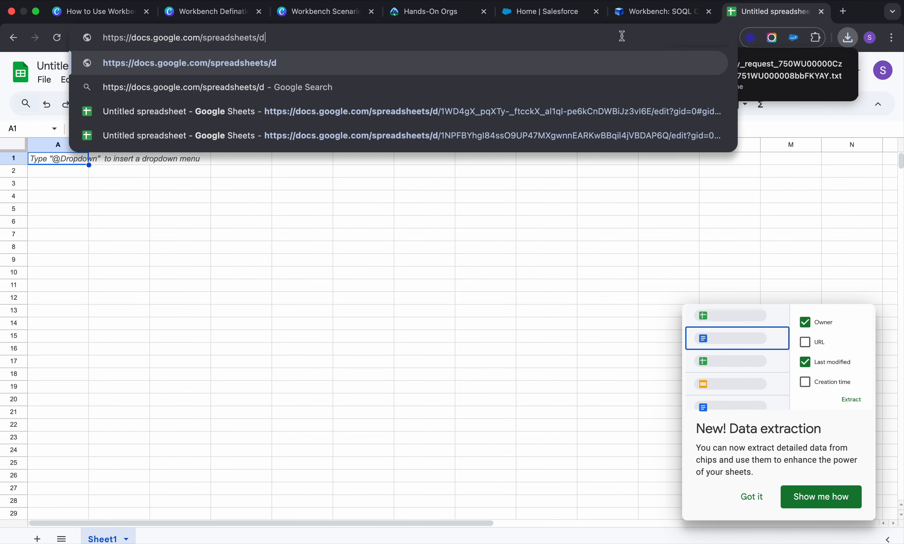
key("Return")
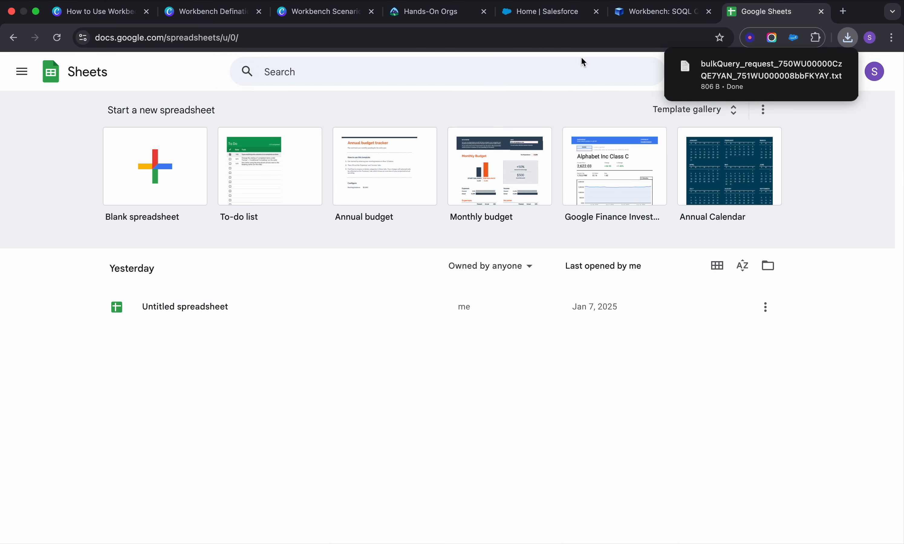
left_click(719, 38)
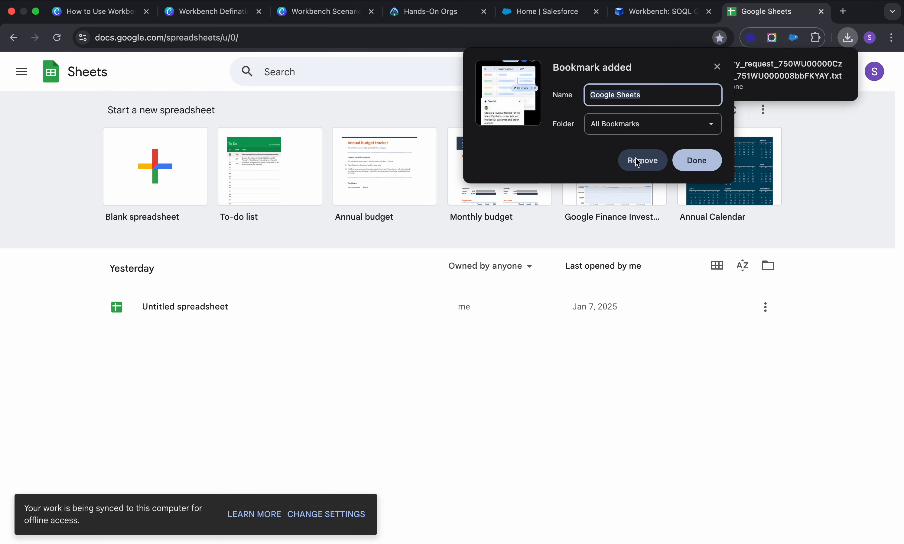
left_click(709, 159)
Step: Open the existing untitled spreadsheet from the file list and add a new blank sheet to it
left_click(226, 311)
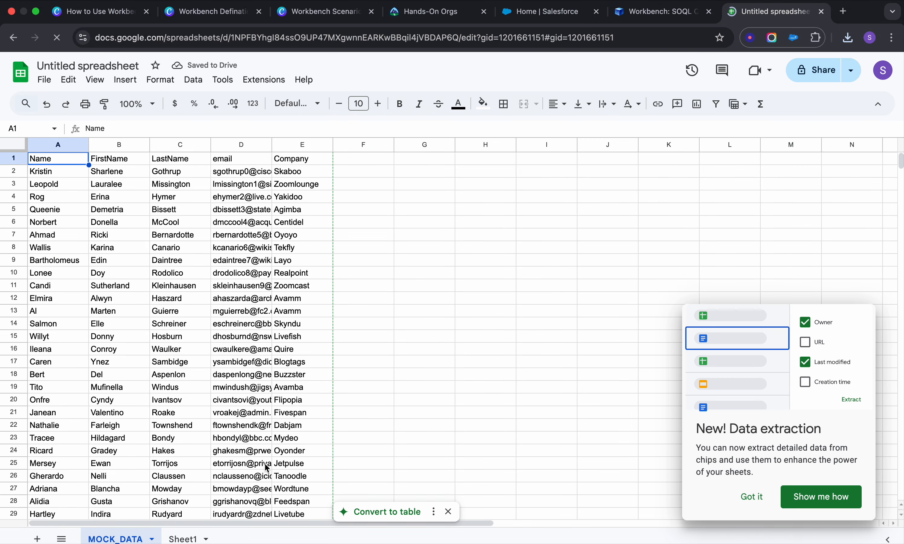
left_click(187, 539)
left_click(37, 538)
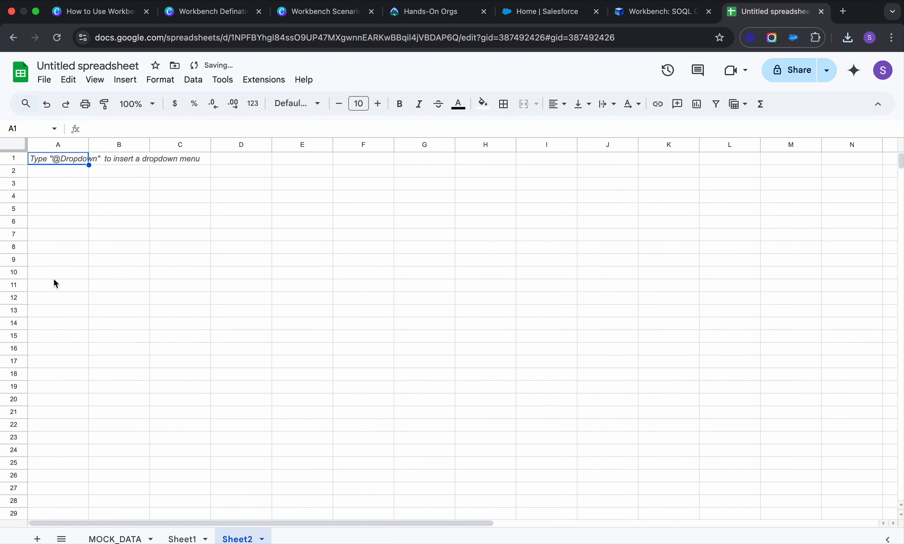
Step: Upload the bulkQuery_request .txt file from Downloads and import it with Replace current sheet as the import location
left_click(41, 83)
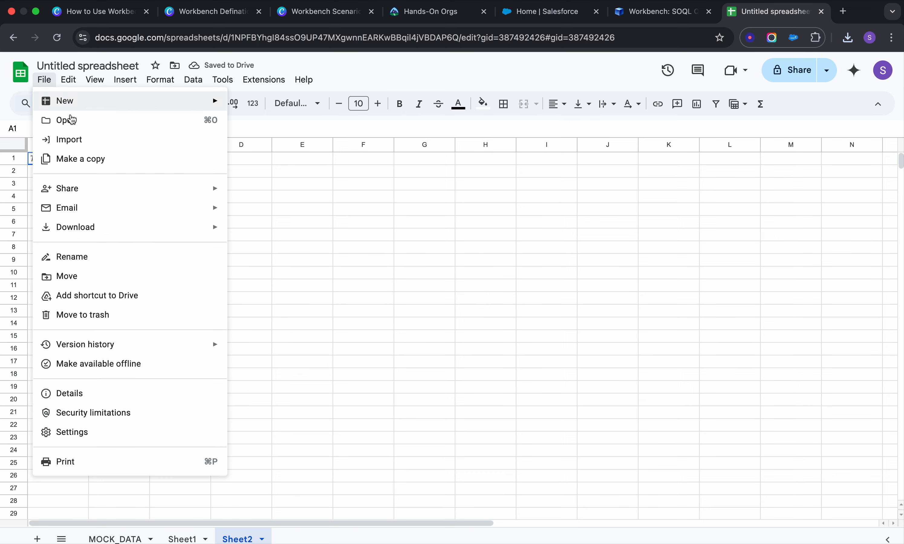
left_click(81, 145)
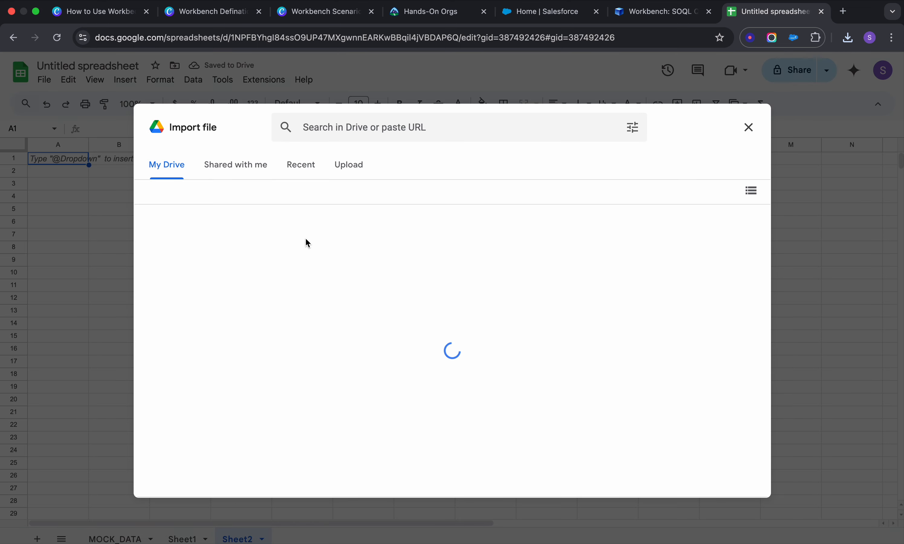
left_click(366, 162)
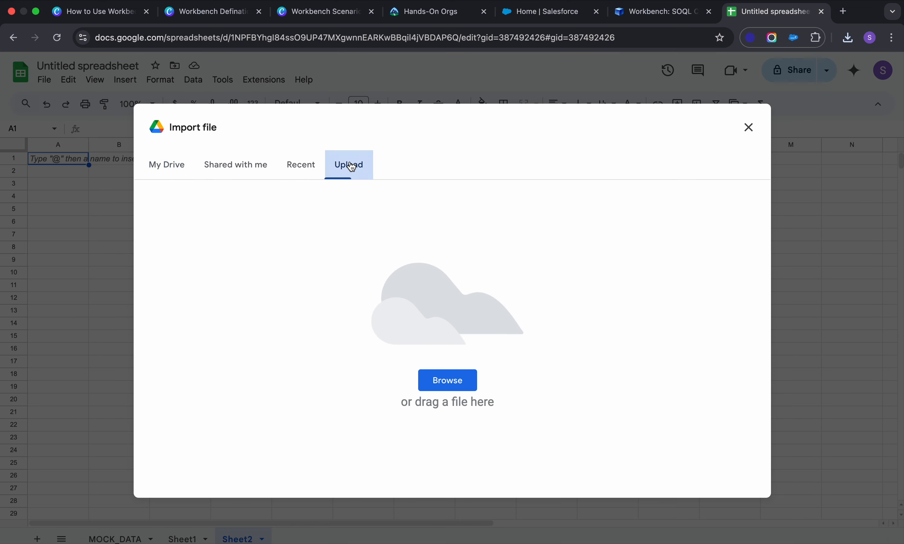
left_click(469, 384)
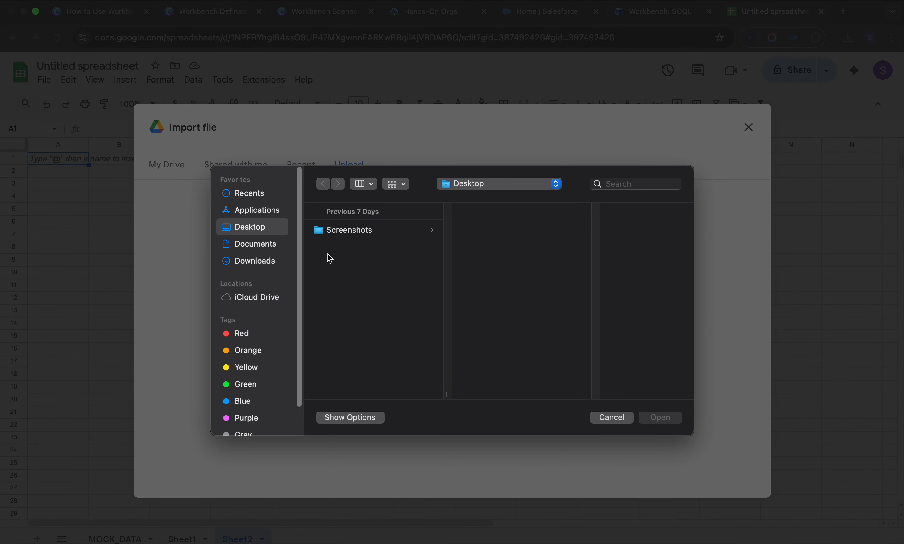
left_click(249, 260)
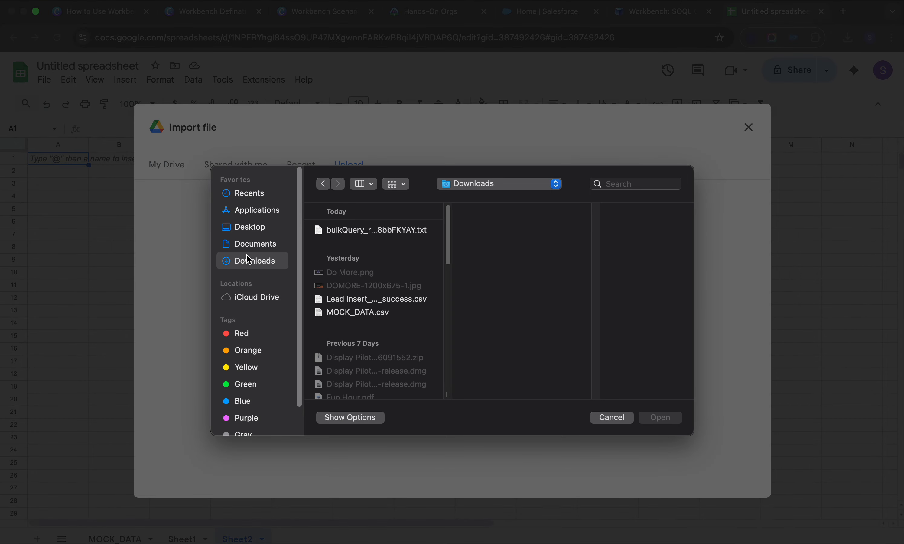
left_click(392, 231)
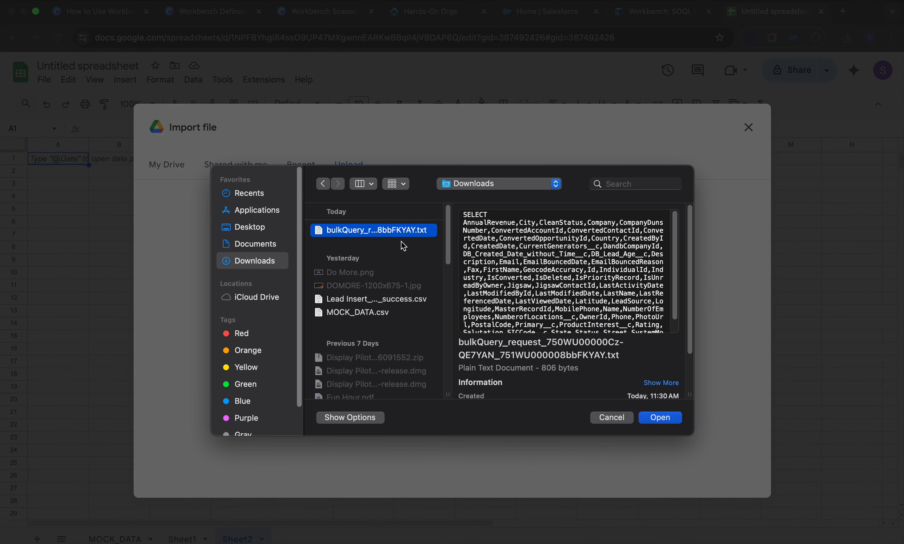
left_click(660, 418)
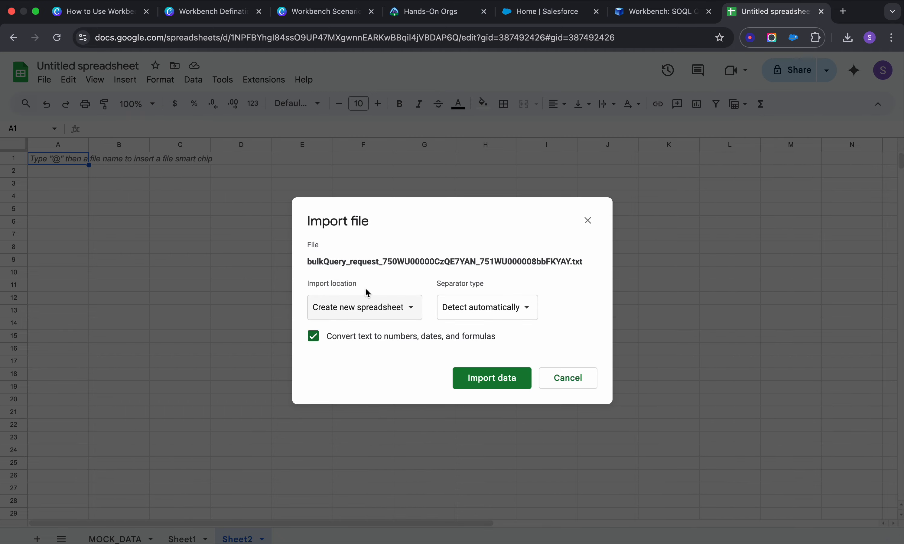
left_click(377, 308)
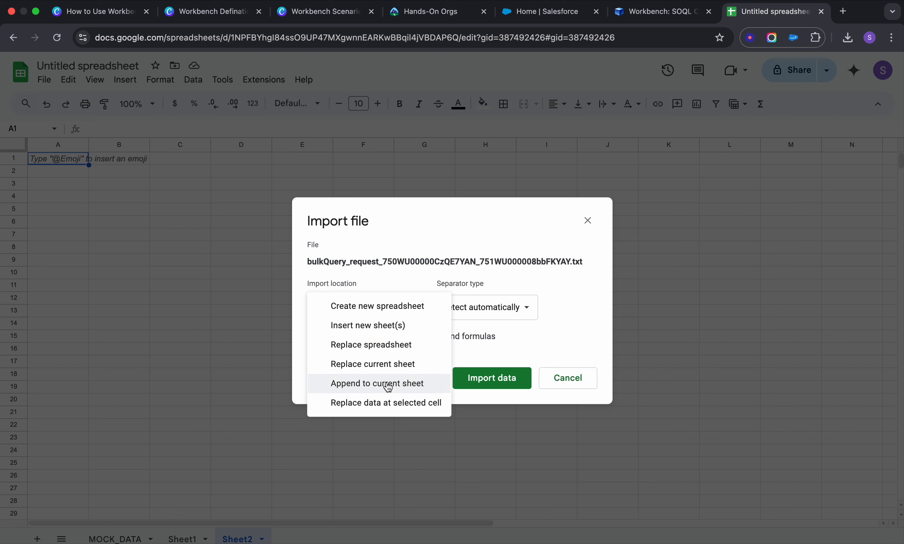
left_click(386, 370)
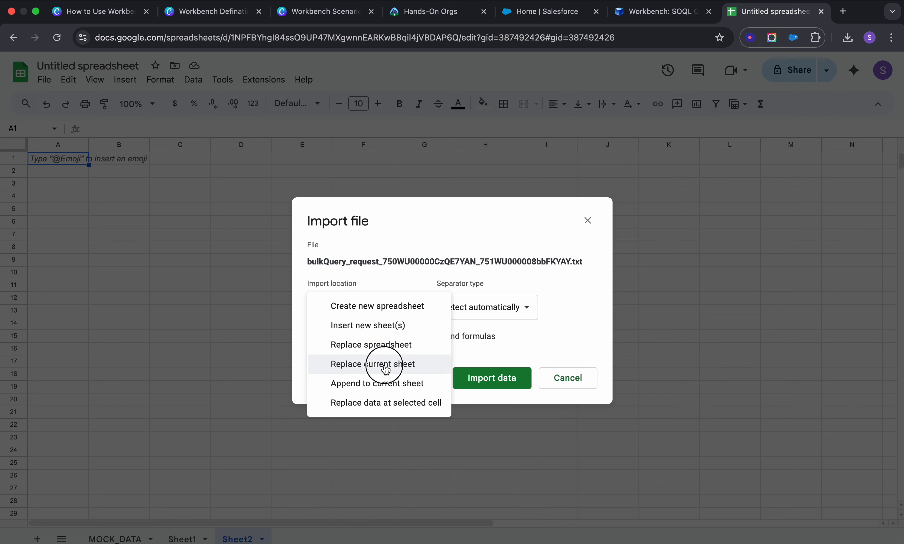
left_click(489, 379)
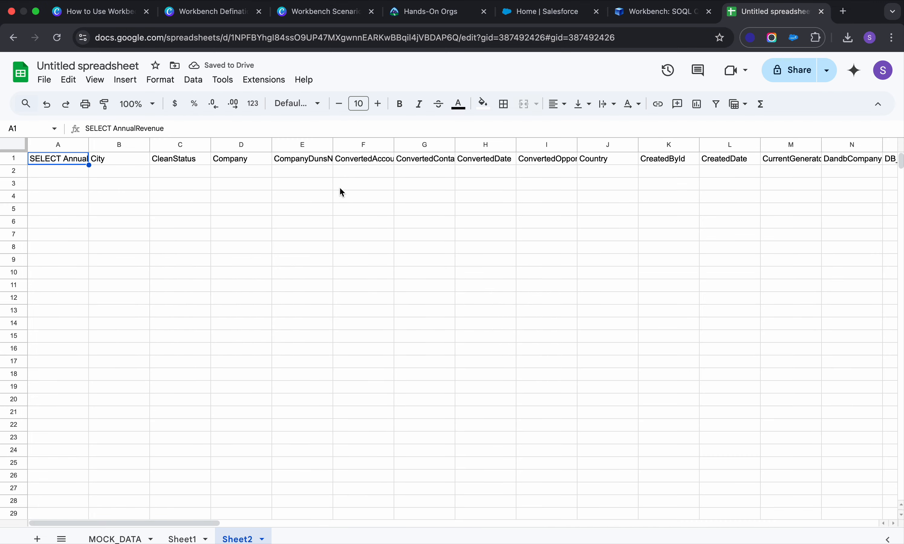
Step: Examine the imported sheet's rows and columns for Lead record data
scroll(341, 186, "right", 10)
scroll(341, 186, "down", 20)
scroll(343, 191, "up", 20)
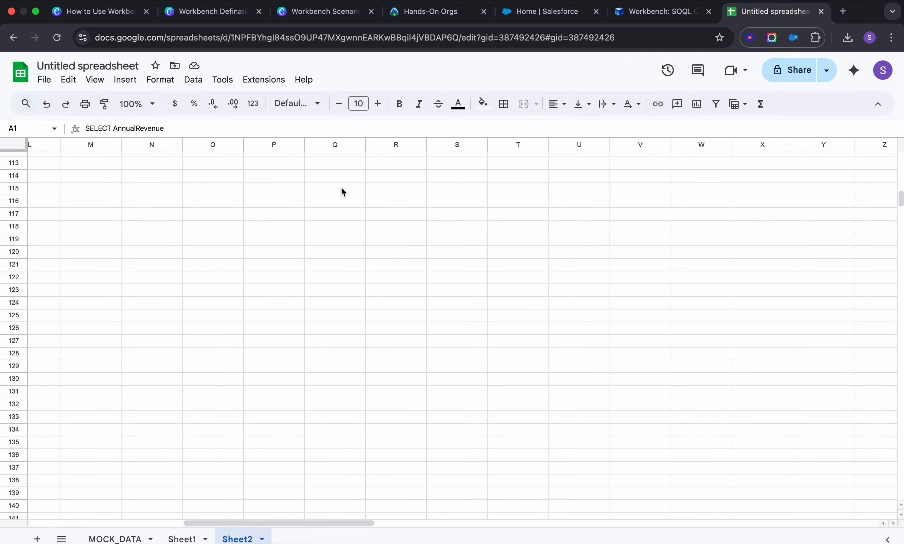
scroll(343, 191, "left", 9)
scroll(343, 191, "left", 2)
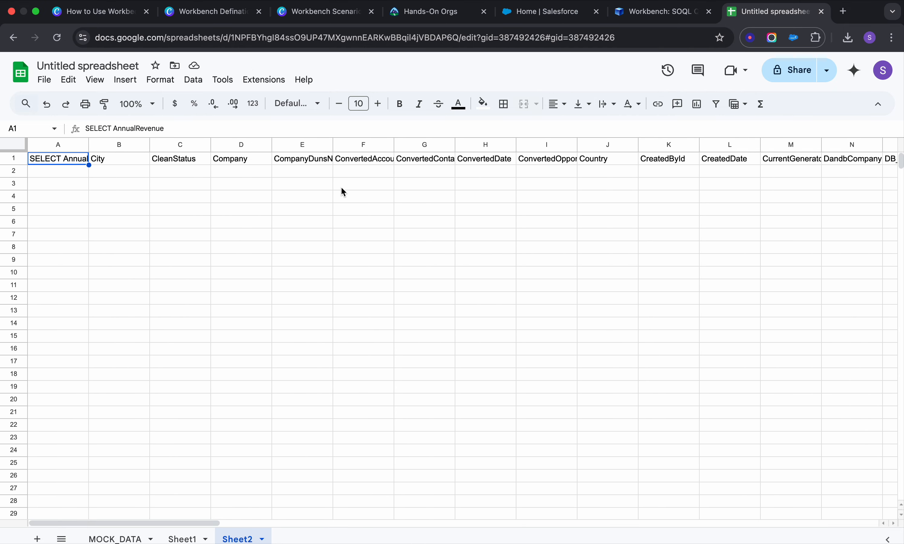
scroll(343, 191, "down", 20)
scroll(343, 191, "right", 13)
scroll(343, 192, "up", 20)
scroll(343, 192, "right", 20)
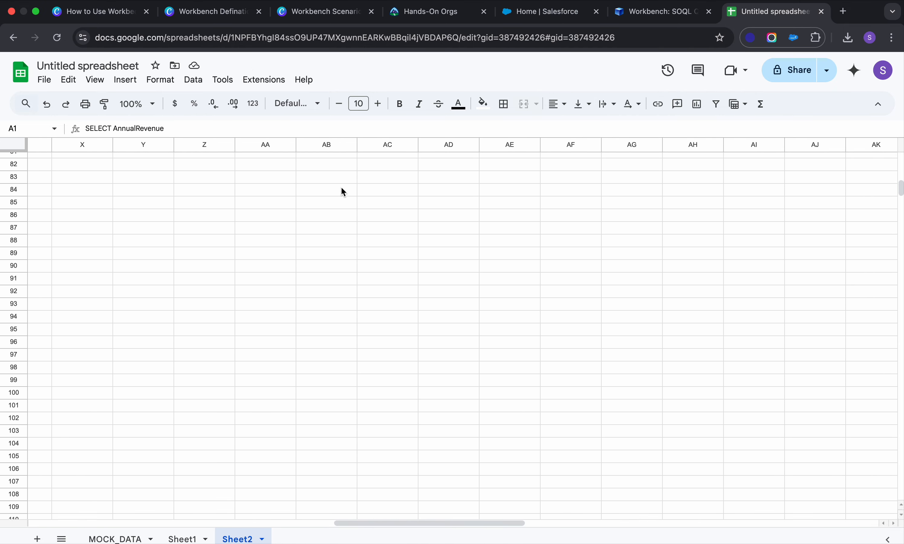
scroll(343, 191, "left", 20)
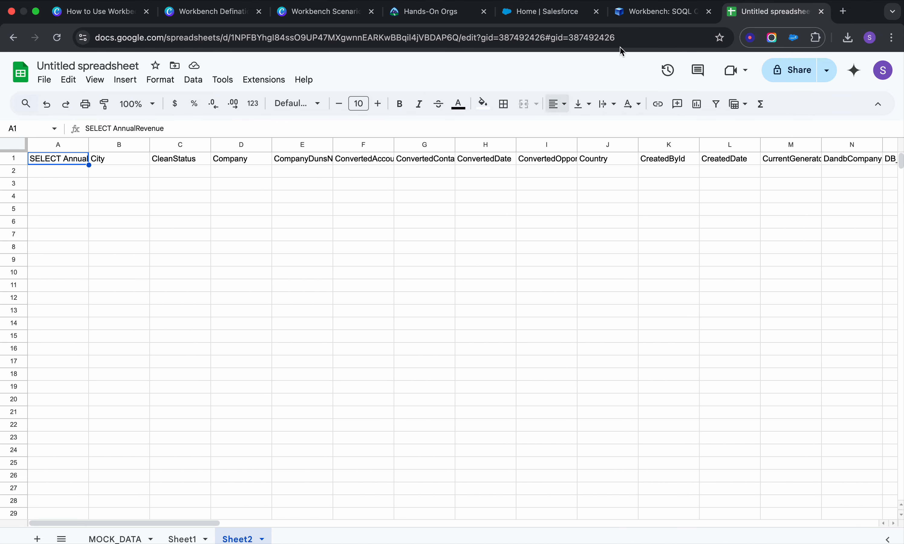
Step: Open the downloaded bulkQuery_request .txt file to read its contents and close it again
left_click(846, 37)
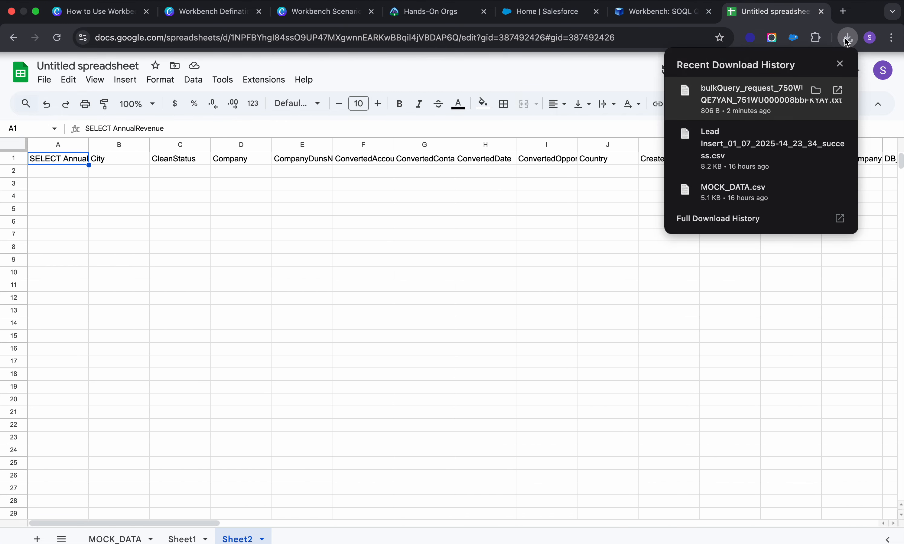
left_click(838, 91)
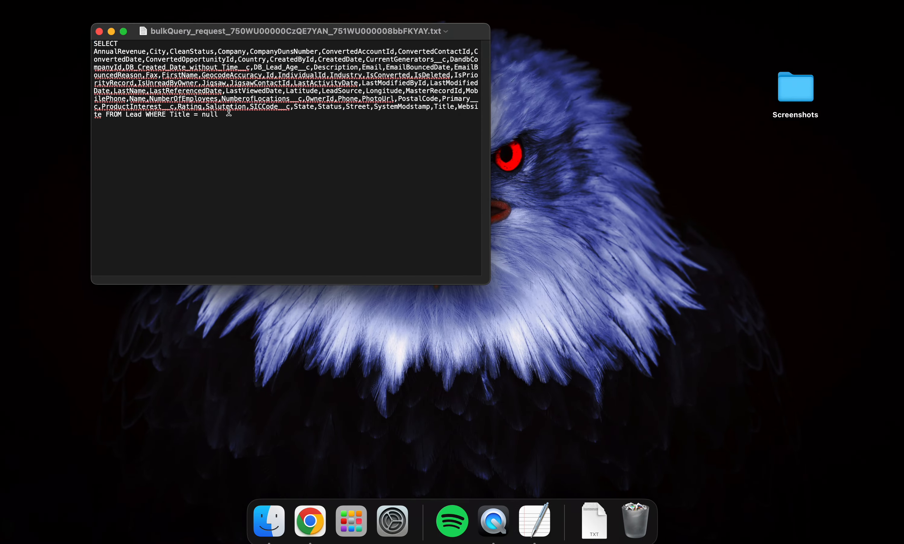
left_click(99, 32)
Step: Switch to Workbench and download the result CSV of the completed Lead query batch from the Bulk API job status page
left_click(656, 12)
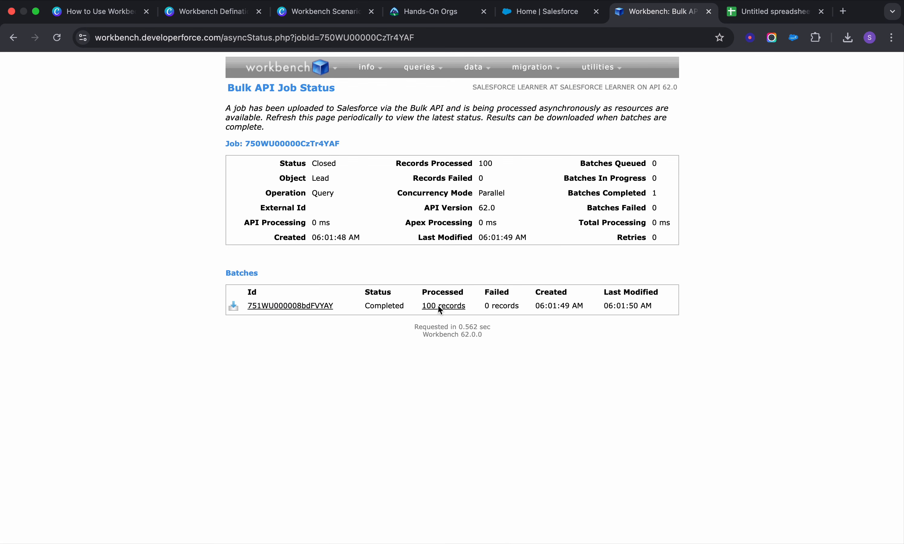
left_click(234, 311)
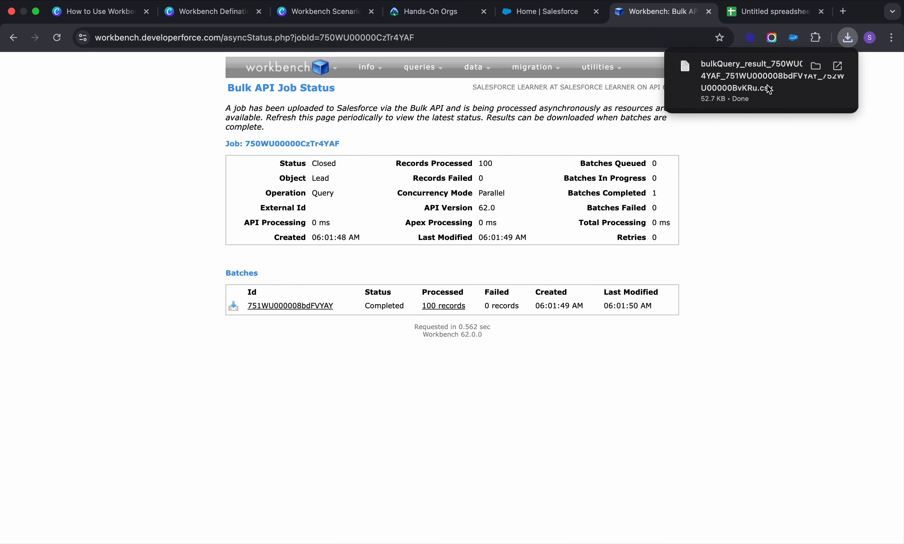
Step: Return to the Google Sheets spreadsheet and upload the bulkQuery_result CSV file from Downloads for import
left_click(735, 14)
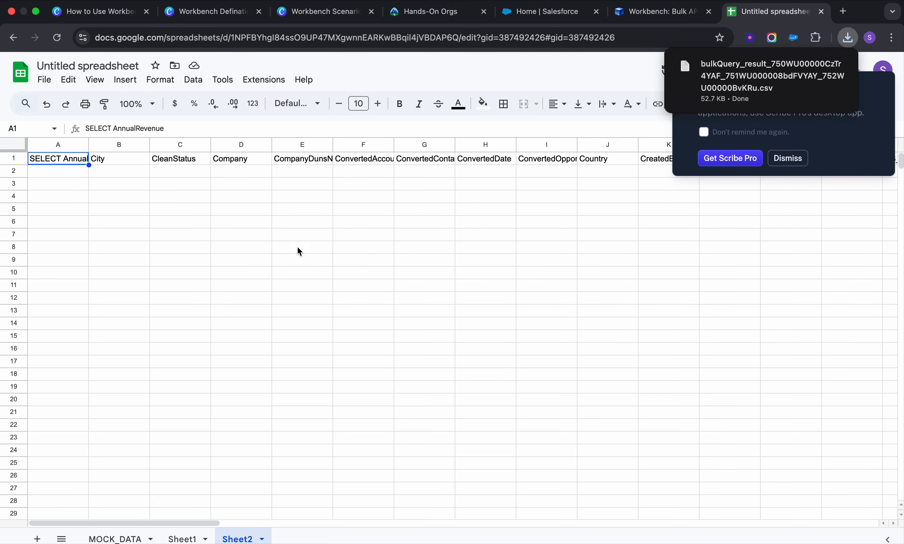
left_click(44, 80)
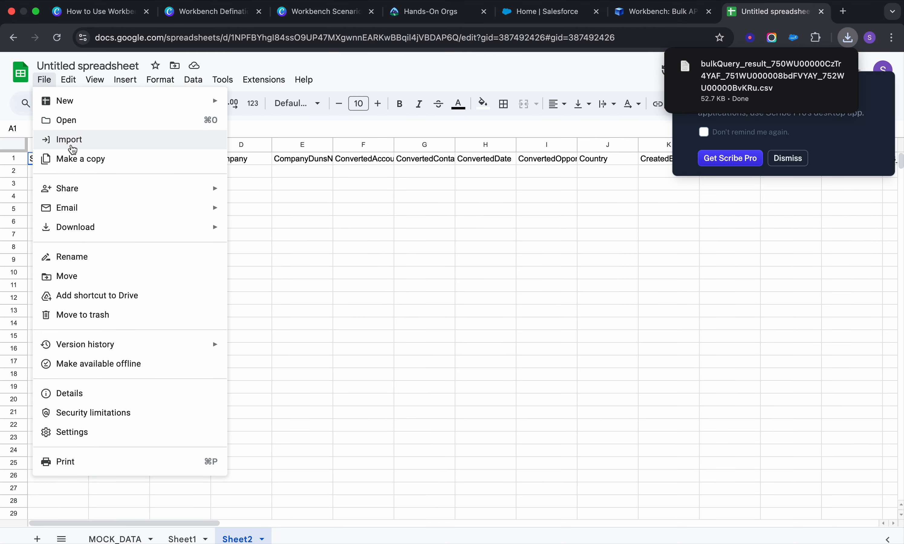
left_click(73, 144)
left_click(347, 167)
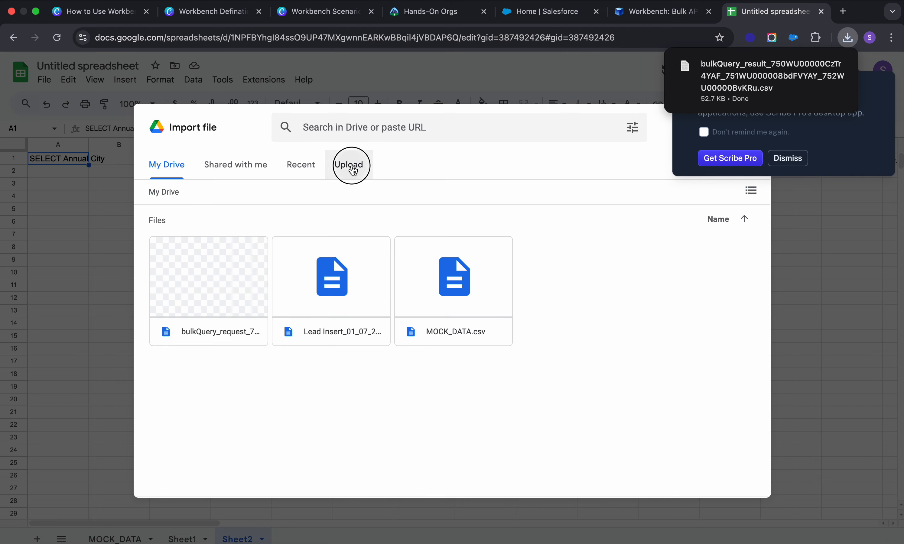
left_click(462, 388)
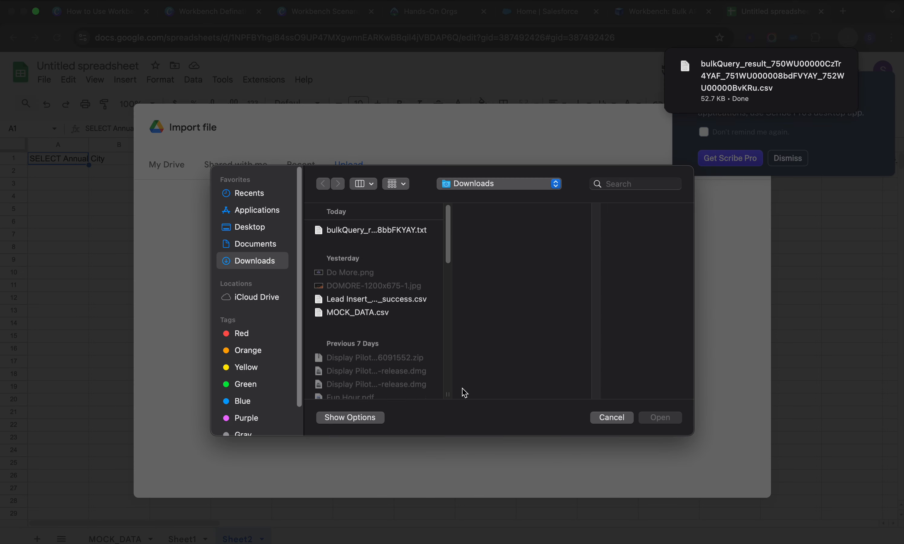
left_click(377, 244)
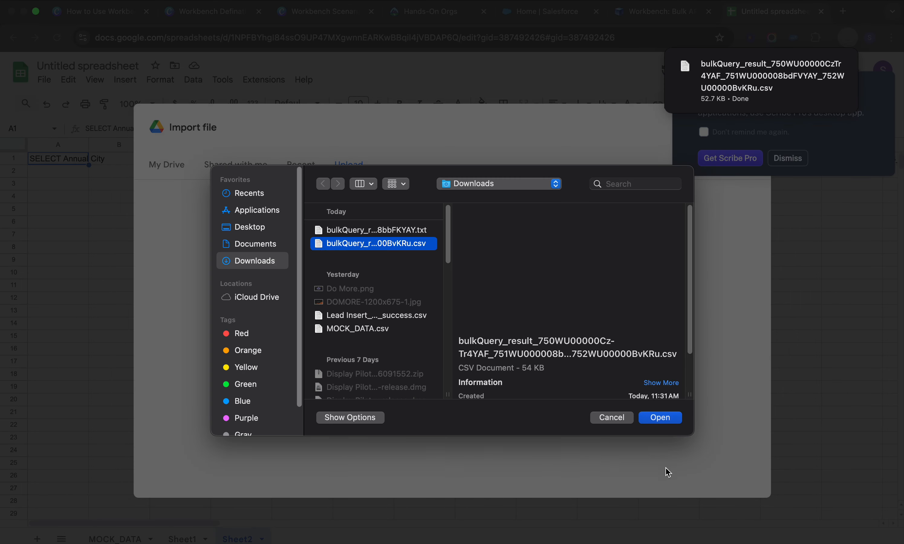
left_click(660, 418)
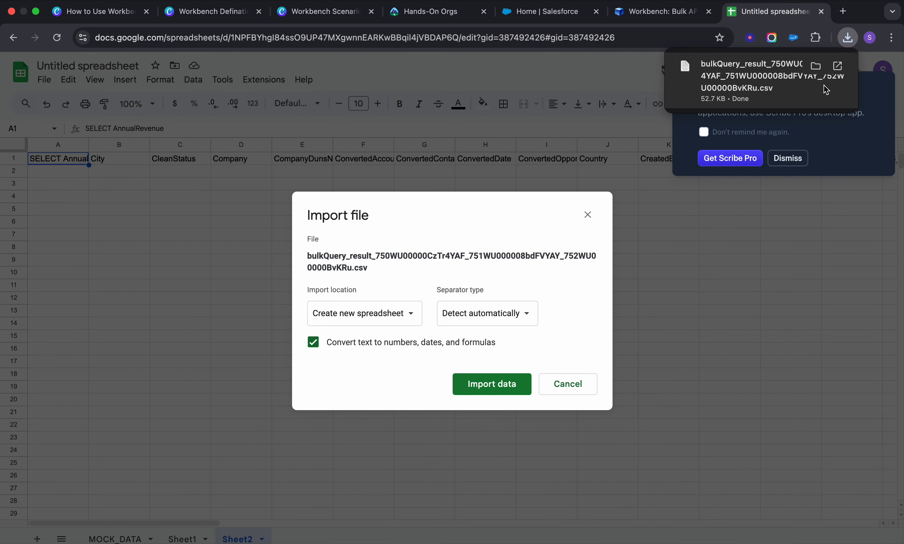
Step: Dismiss the Scribe notice and import the CSV data with Replace current sheet as the import location
left_click(788, 160)
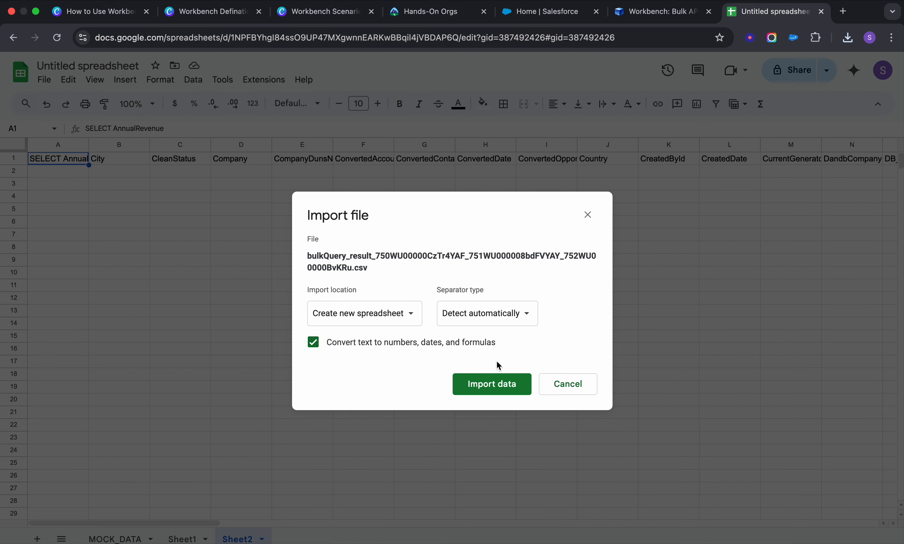
left_click(407, 314)
left_click(379, 371)
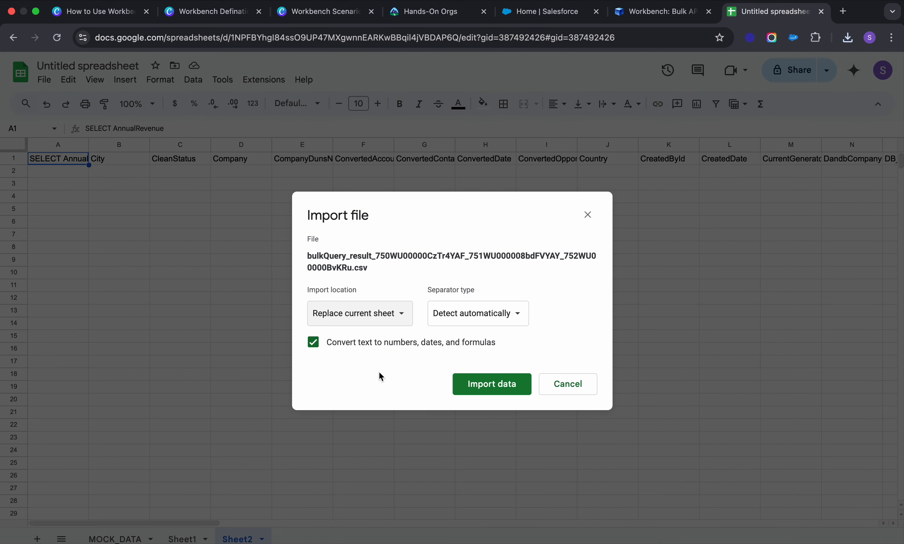
left_click(495, 388)
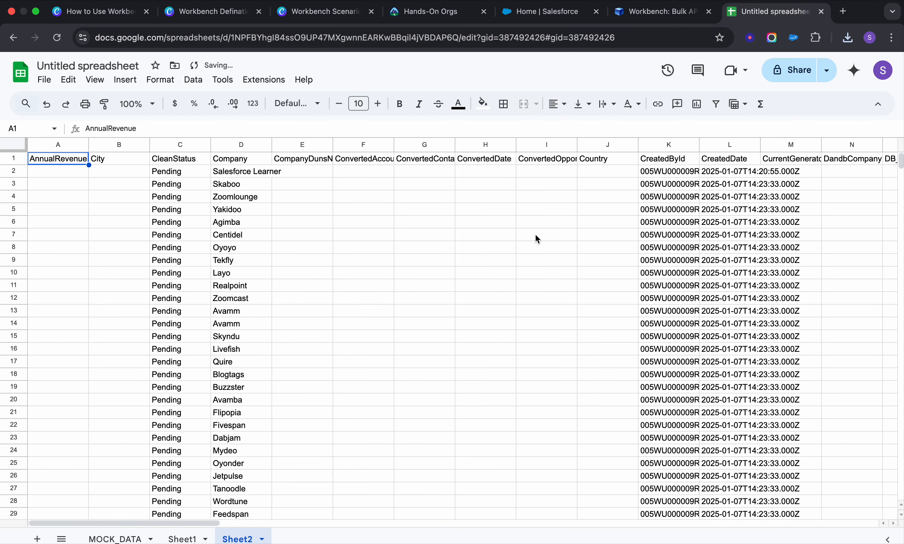
Step: Widen the CreatedById column K and the Company column D so their contents fit
scroll(464, 239, "right", 1)
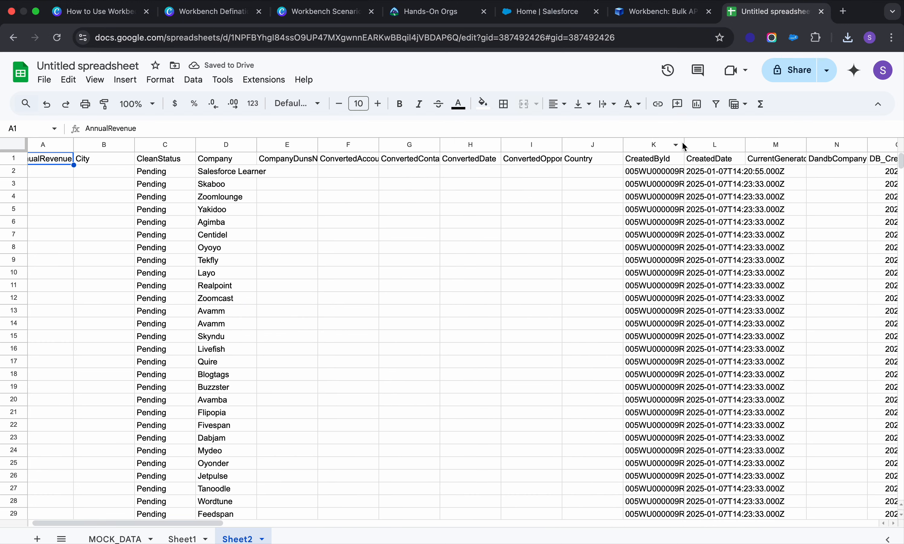
left_click_drag(684, 147, 770, 144)
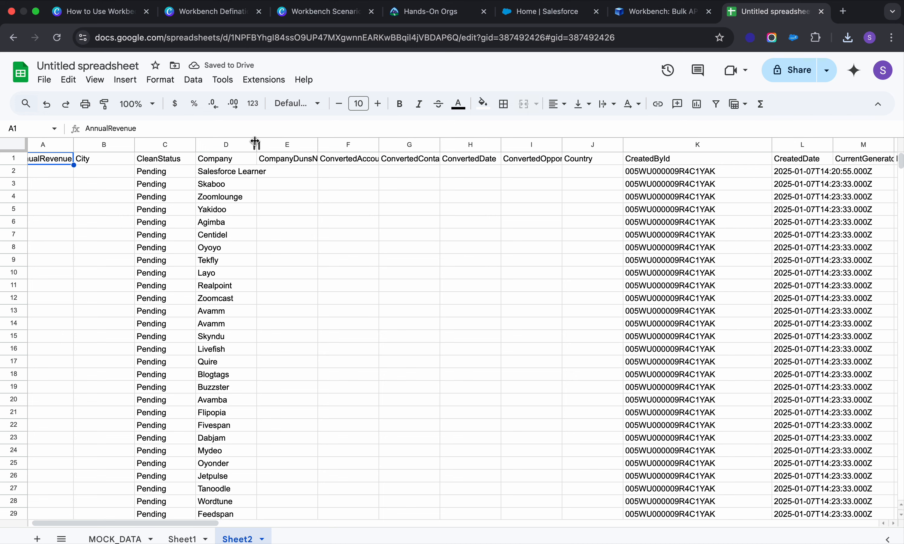
left_click_drag(257, 143, 306, 141)
scroll(394, 178, "right", 10)
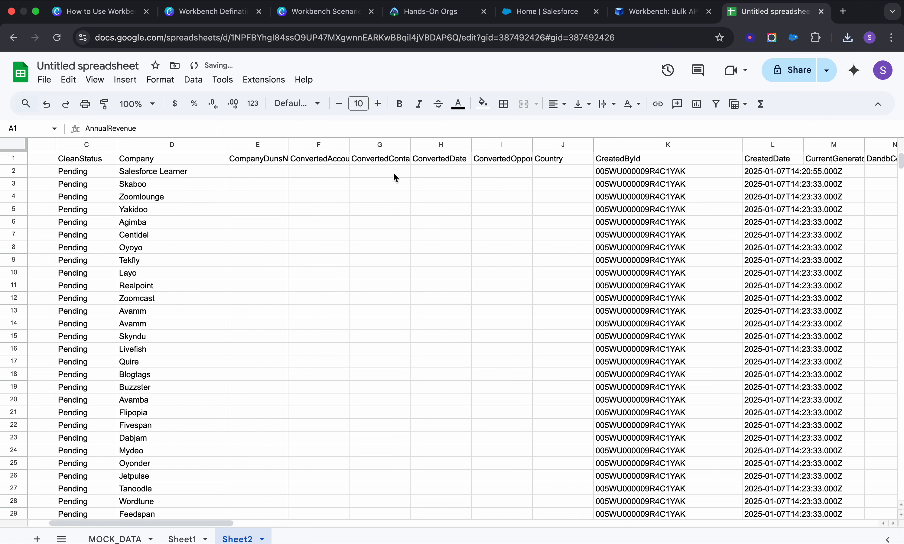
Step: Look through the imported lead columns and search the sheet for "title" to locate the Title column
scroll(393, 178, "right", 10)
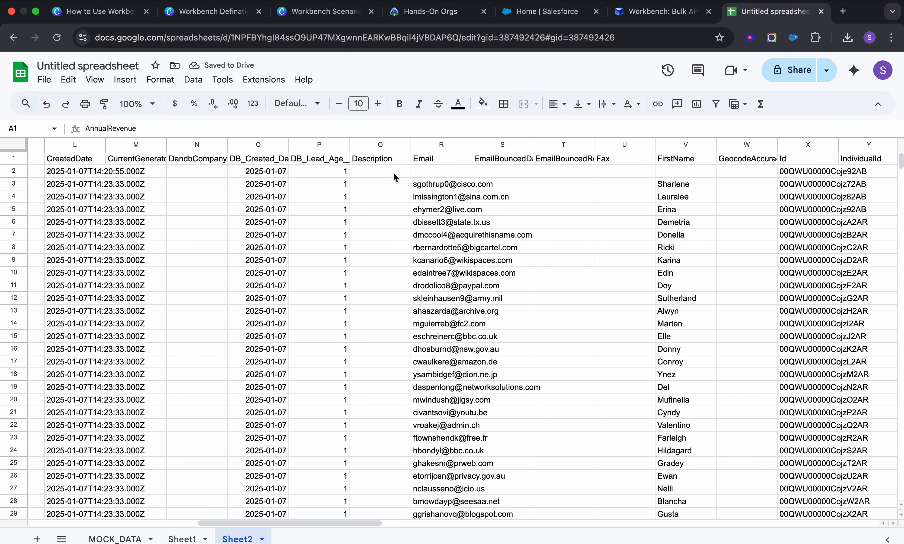
scroll(399, 175, "right", 12)
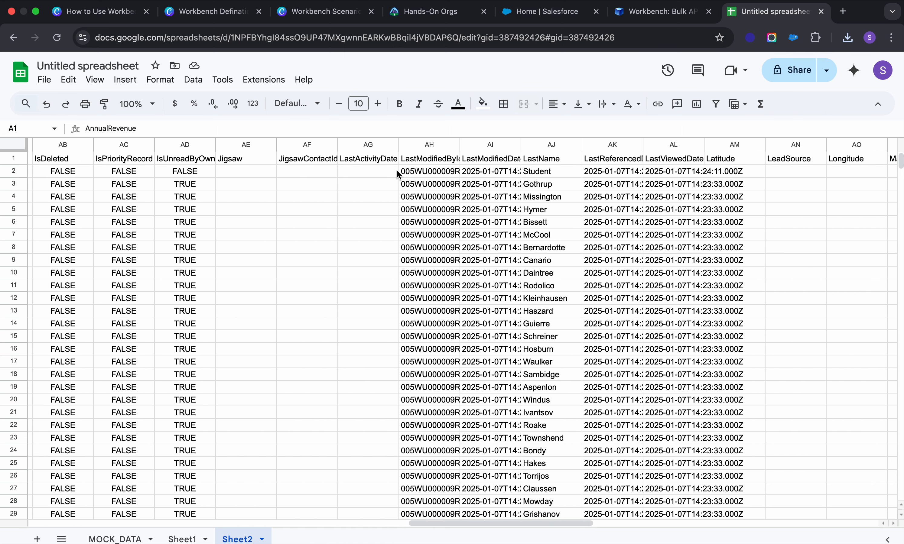
scroll(396, 169, "right", 12)
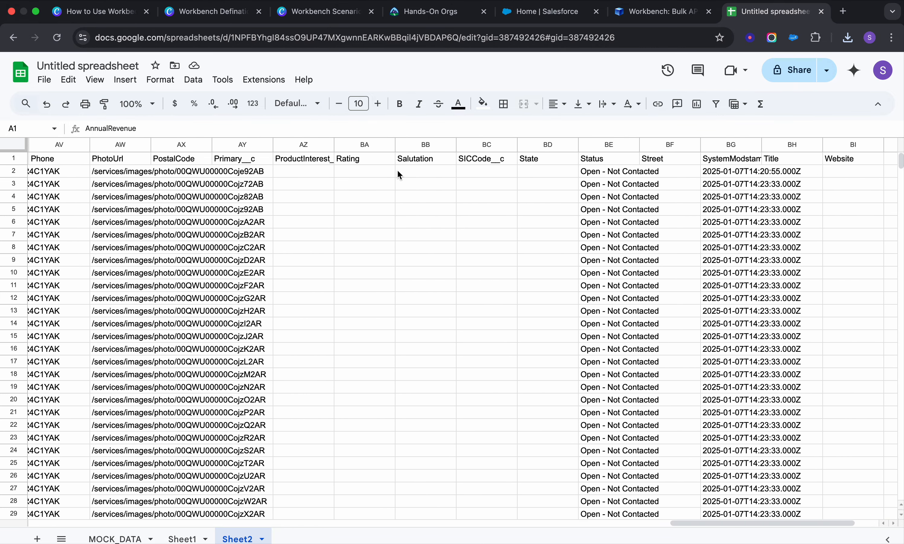
scroll(396, 169, "left", 8)
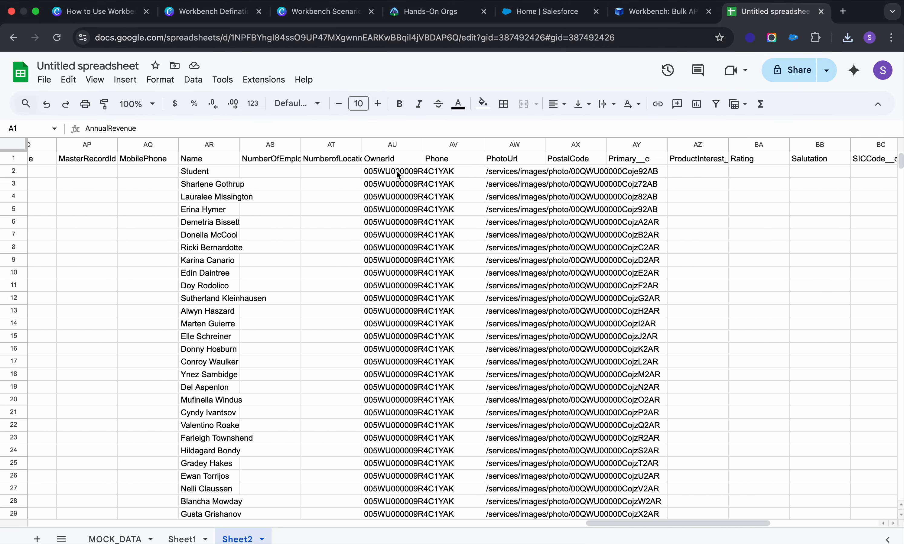
key("super+f")
type("tit")
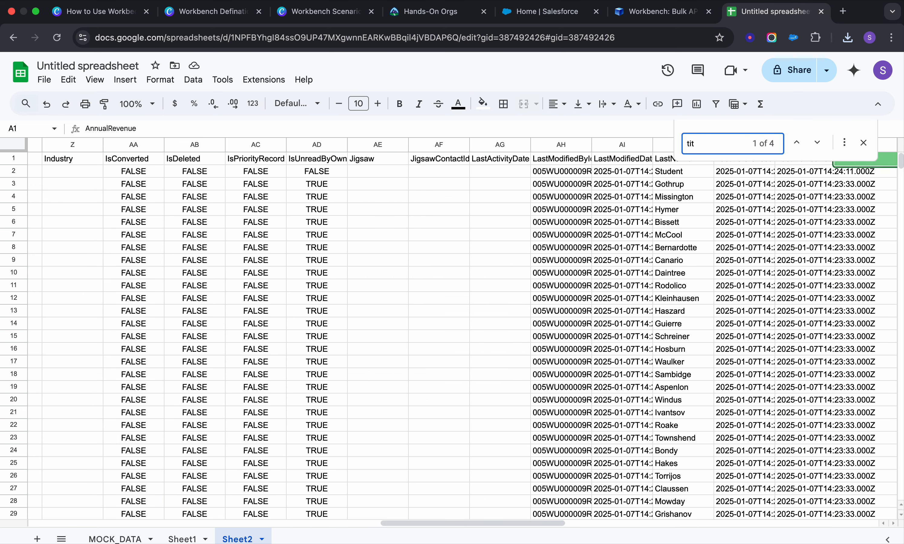
type("le")
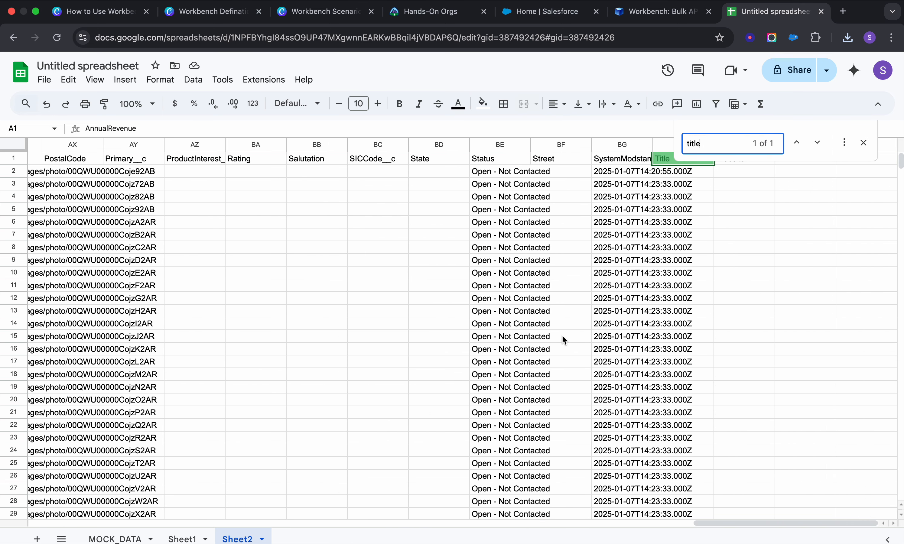
Step: Widen the SystemModstamp column BG so its timestamps fit, and close the search
left_click(700, 181)
left_click_drag(653, 145, 708, 147)
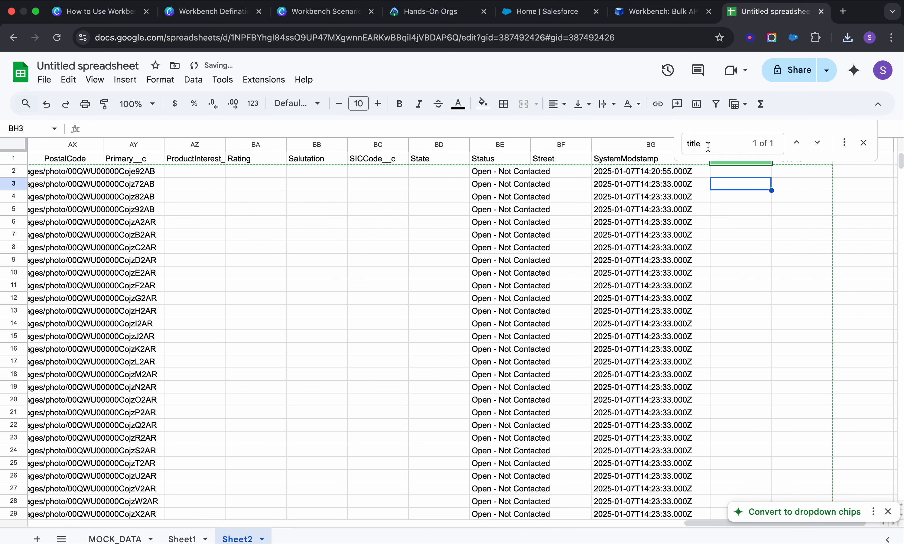
left_click(863, 143)
Step: Enter Manager, Engineer and Officer as the titles in cells BH2, BH3 and BH4
left_click(745, 175)
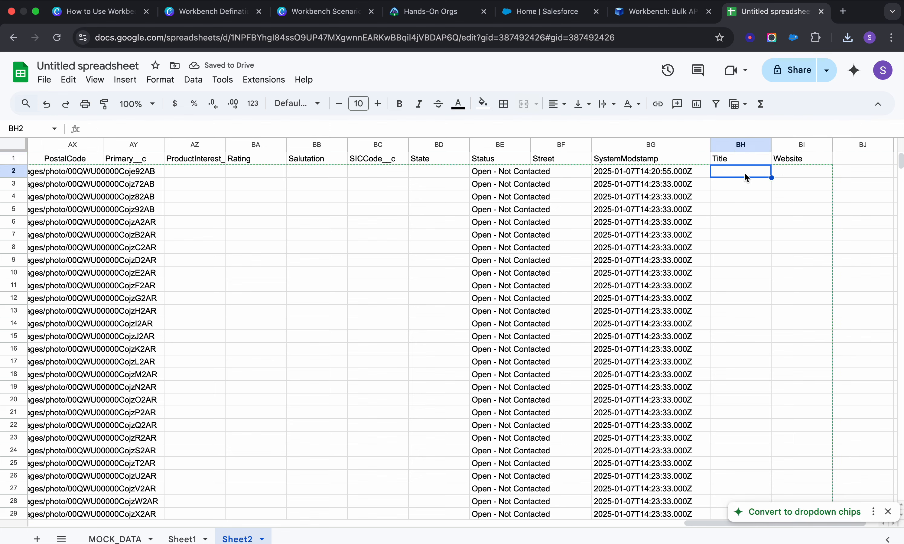
type("Manager")
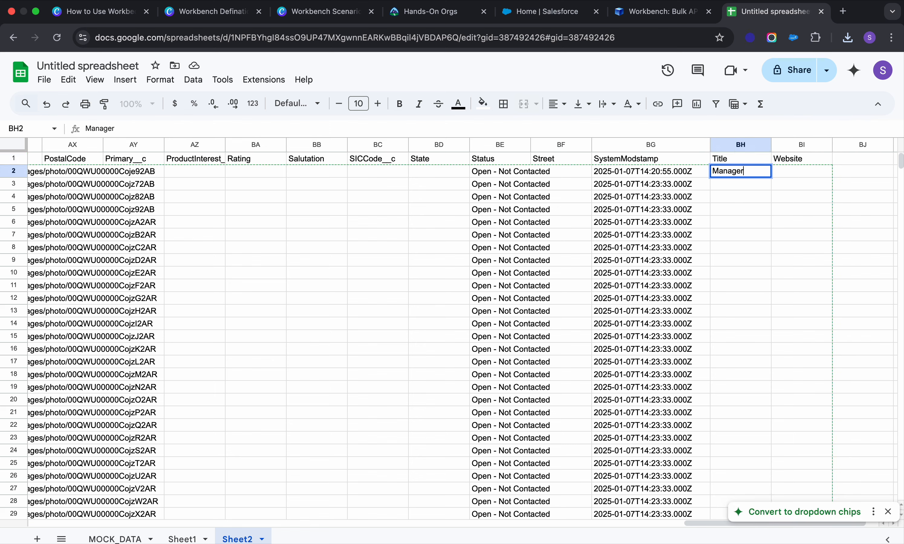
left_click(749, 185)
type("Engineer")
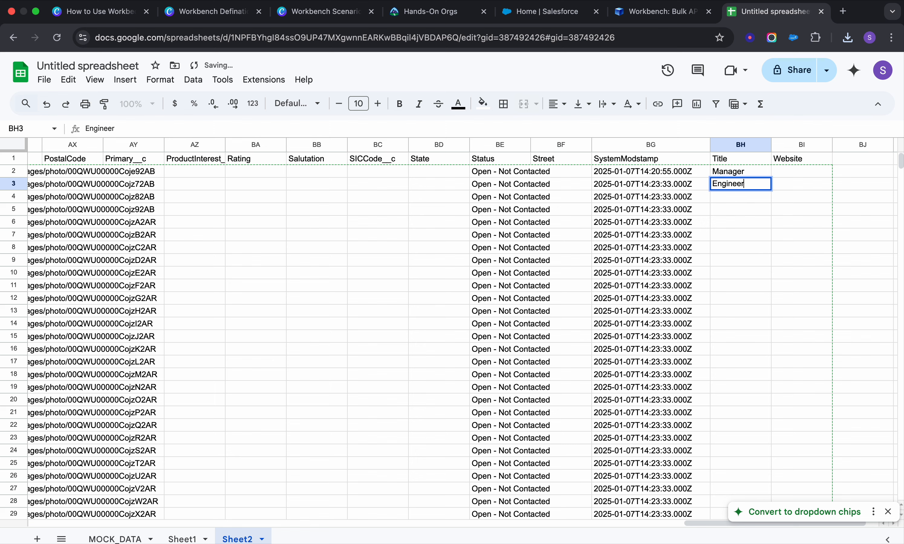
left_click(745, 192)
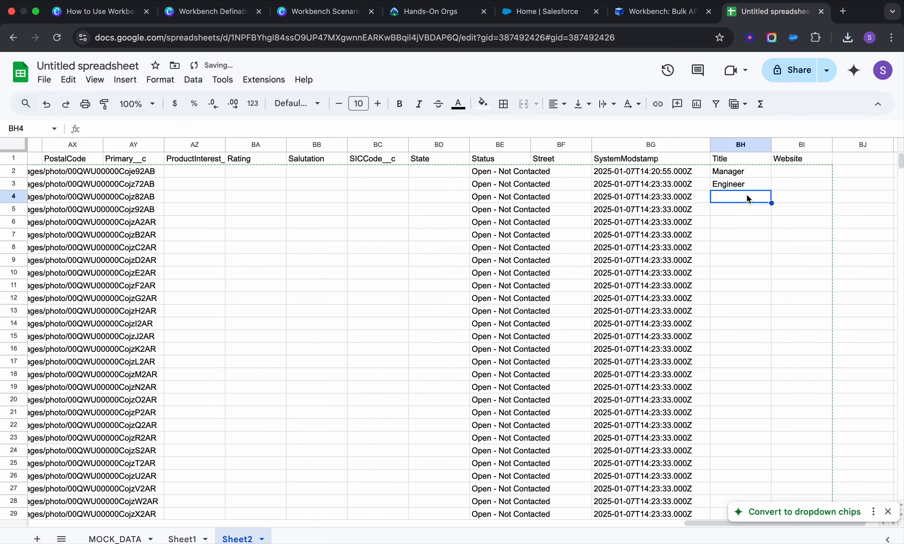
type("Officer")
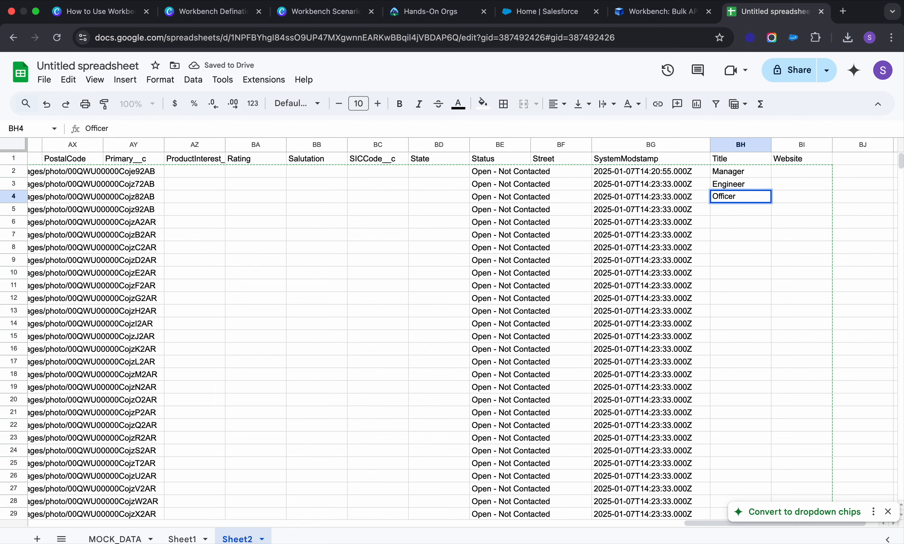
Step: Enter DataOps Analyst in BH5 and SalesOps analyst in BH6 as the next two lead titles
left_click(744, 207)
type("Data")
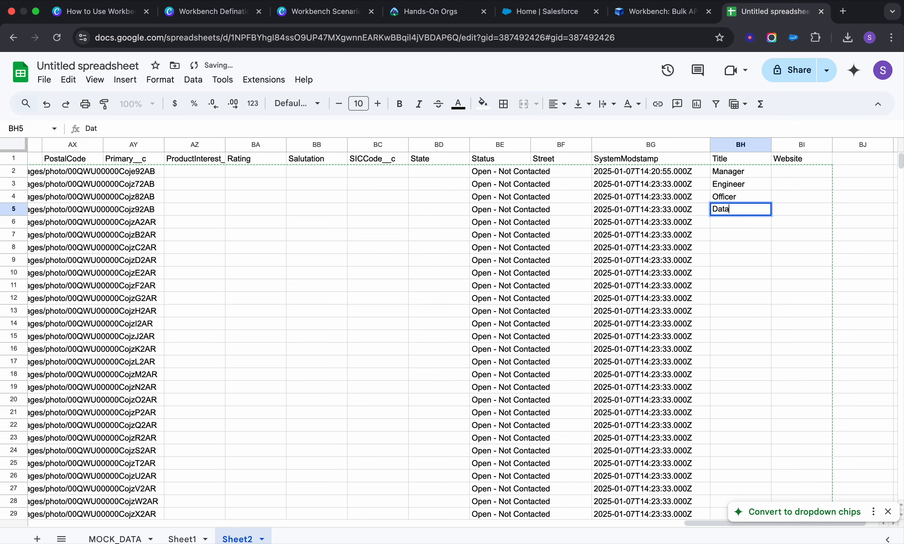
type("Ops")
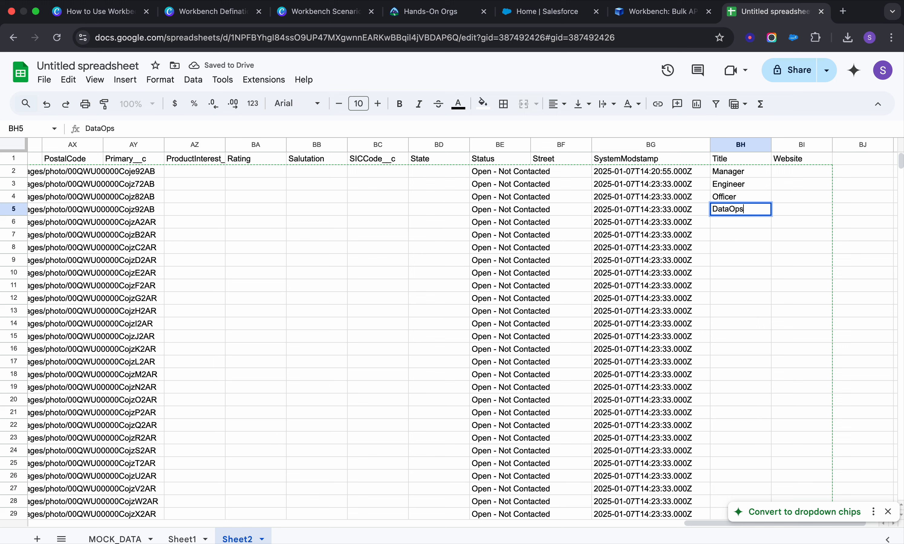
type(" Analyst")
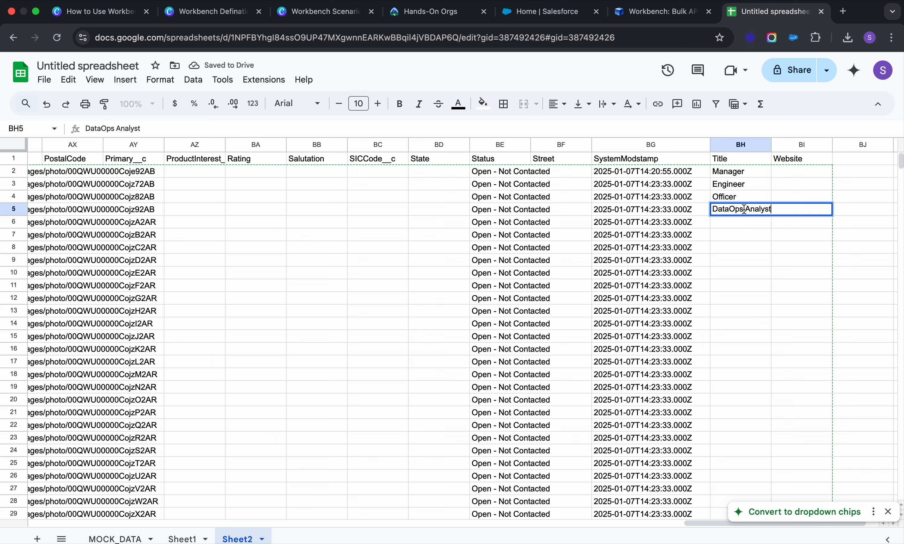
left_click(738, 222)
type("Sales")
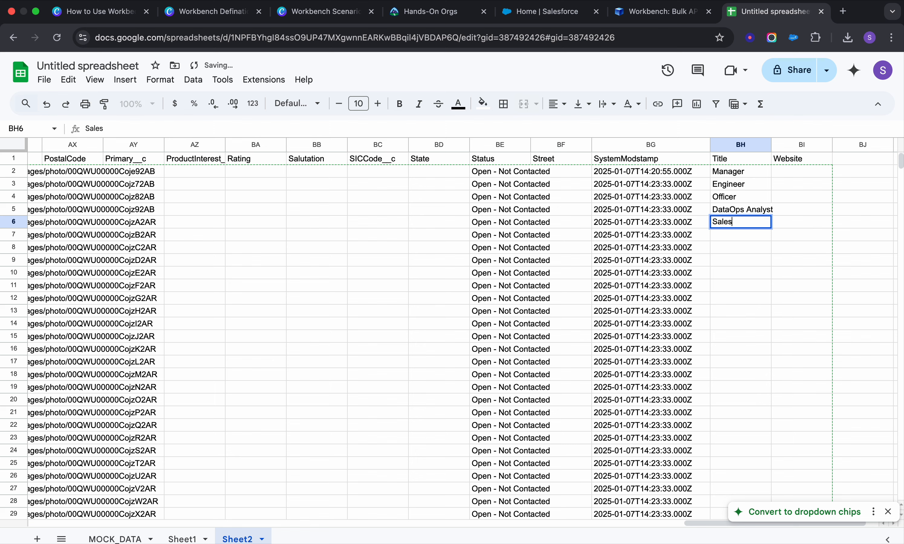
type("Ops ana")
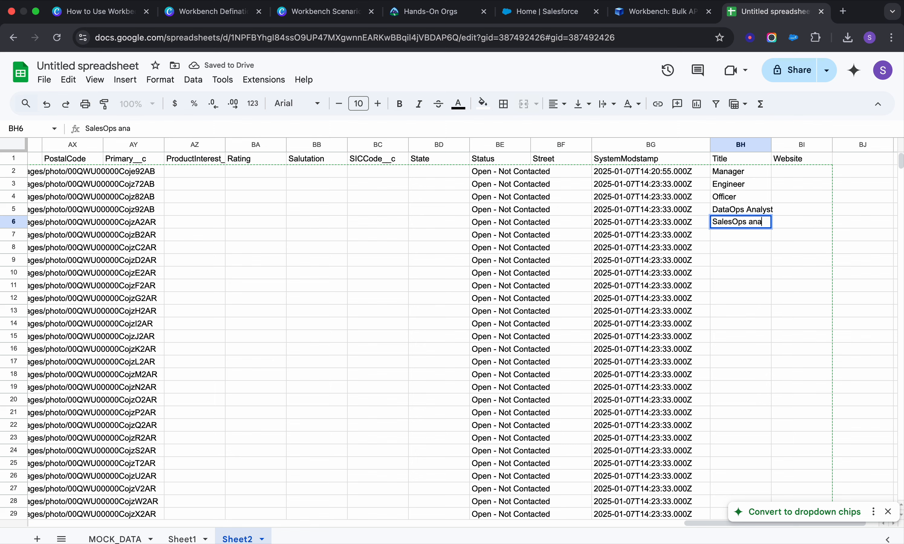
type("lyst")
left_click(784, 249)
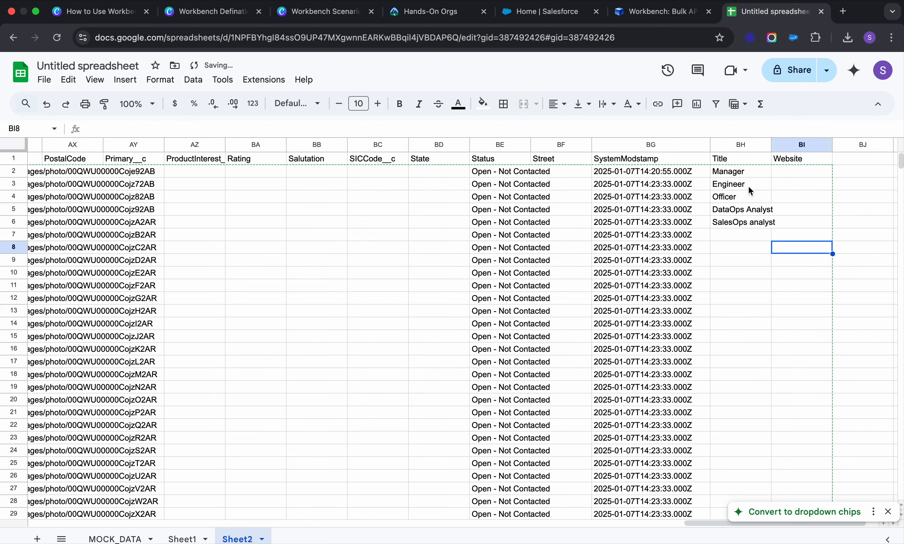
Step: Fill the five titles from BH2:BH6 as a repeating pattern down the Title column for all remaining lead rows
left_click_drag(745, 172, 775, 355)
key("super+z")
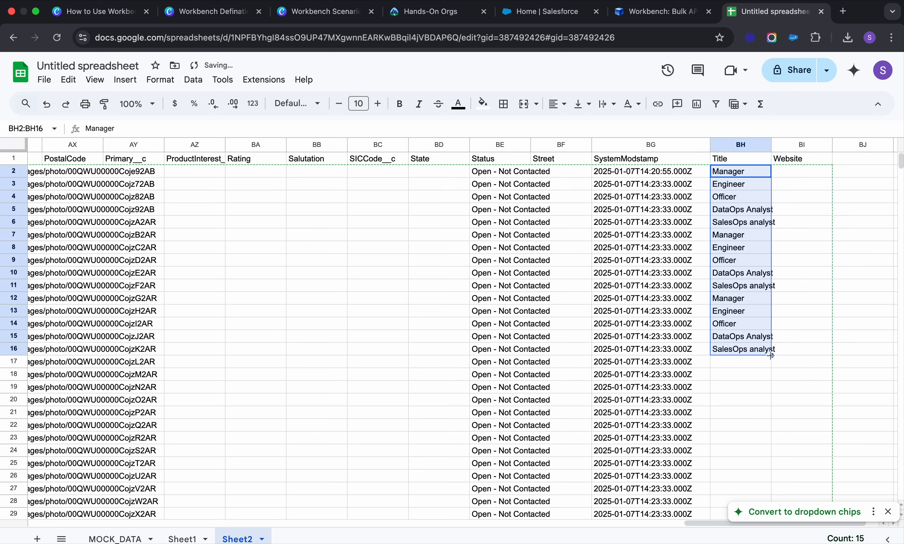
double_click(770, 355)
scroll(753, 361, "down", 20)
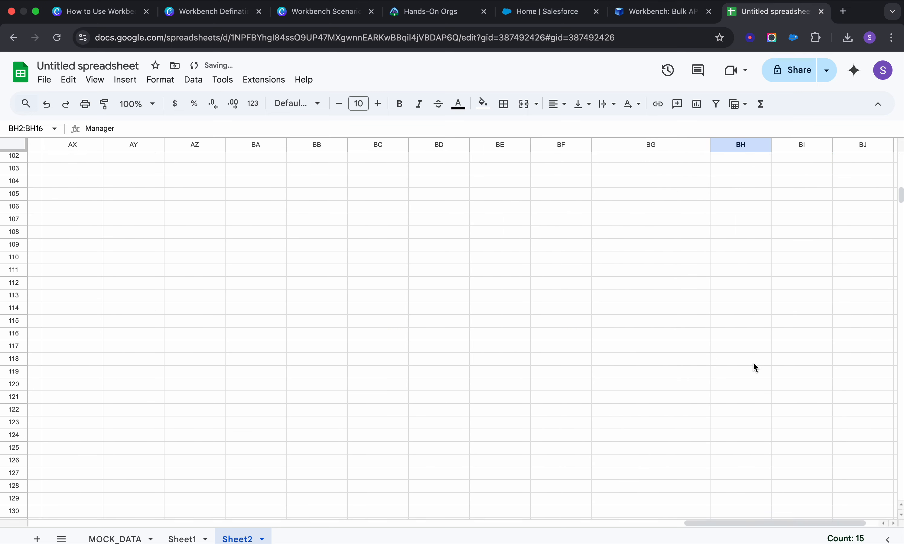
scroll(753, 362, "up", 20)
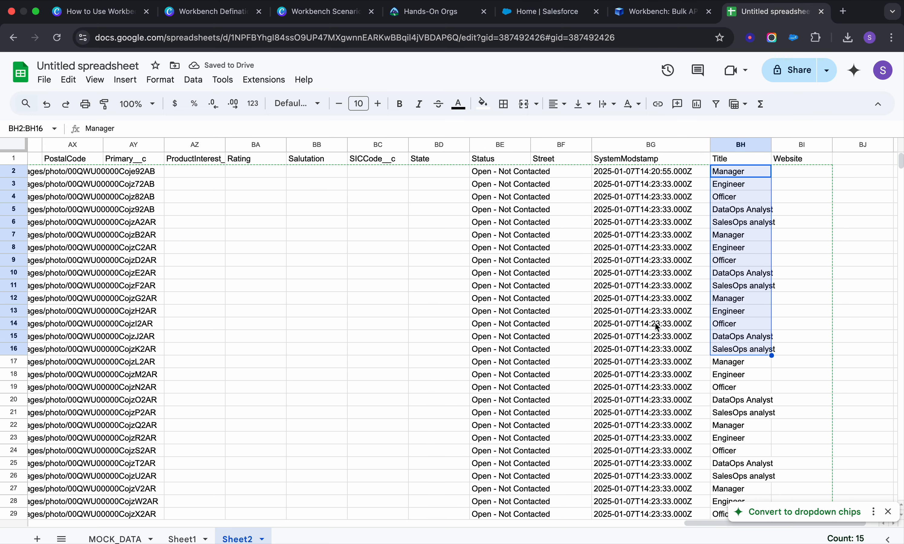
Step: Review the lead columns and widen the OwnerId column AU so the full IDs fit
scroll(473, 241, "left", 6)
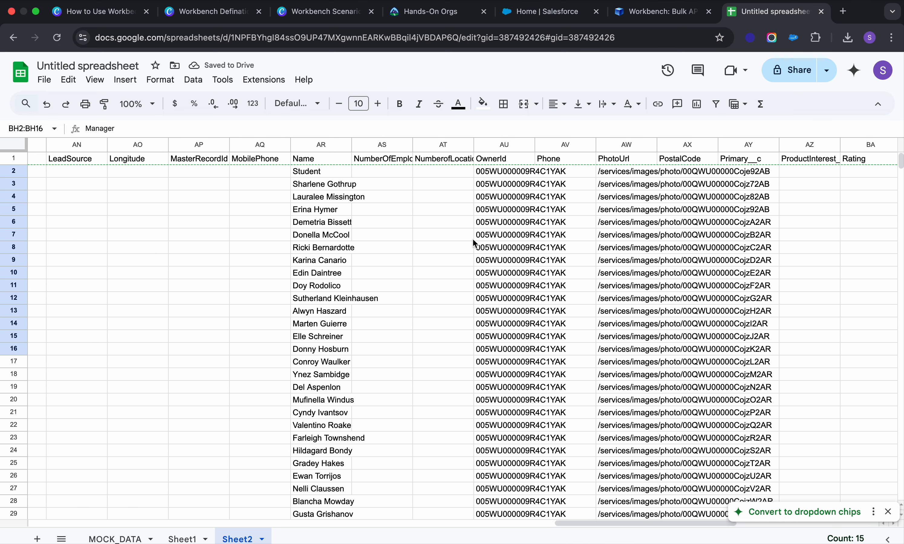
scroll(474, 243, "left", 15)
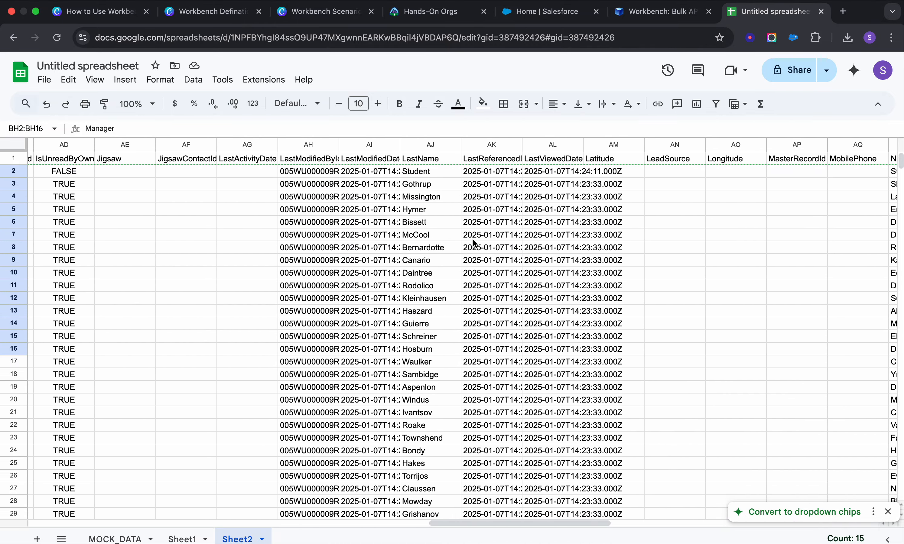
scroll(474, 243, "left", 15)
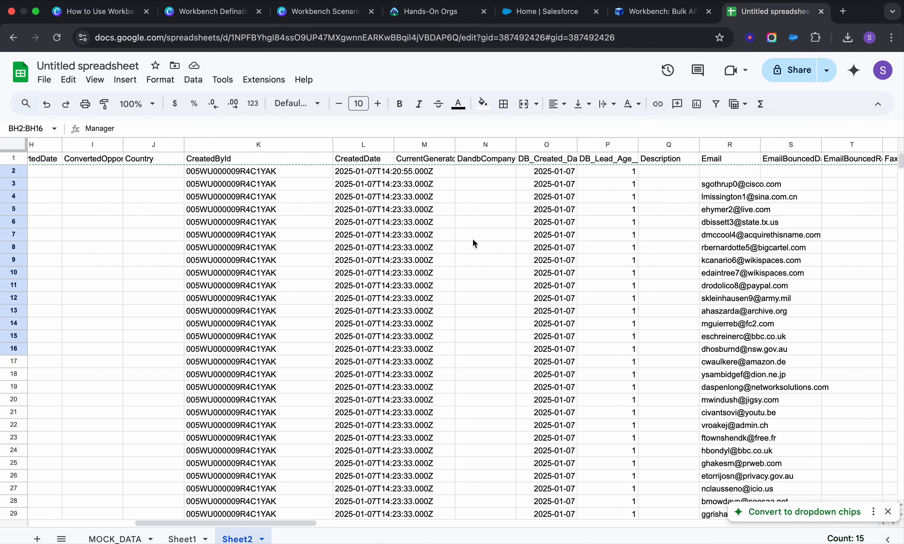
scroll(475, 243, "right", 10)
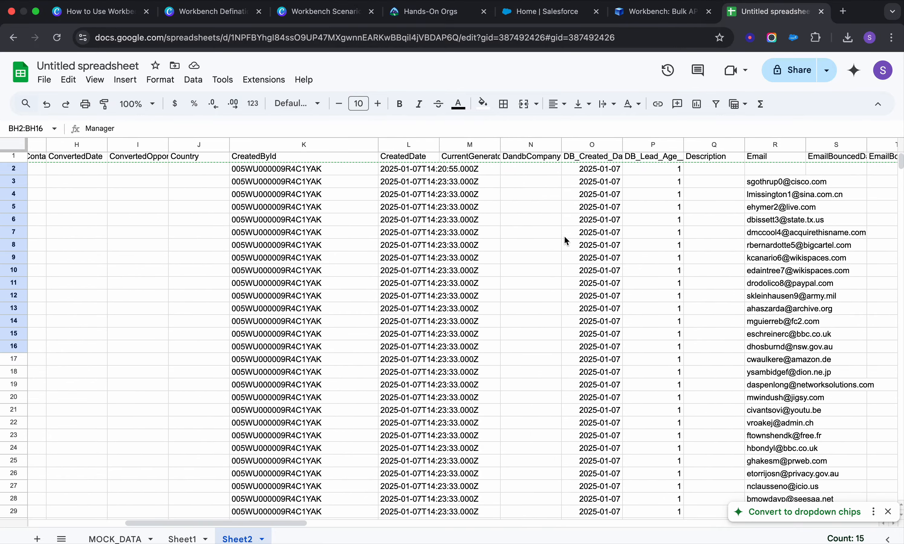
scroll(660, 246, "right", 4)
scroll(659, 246, "right", 10)
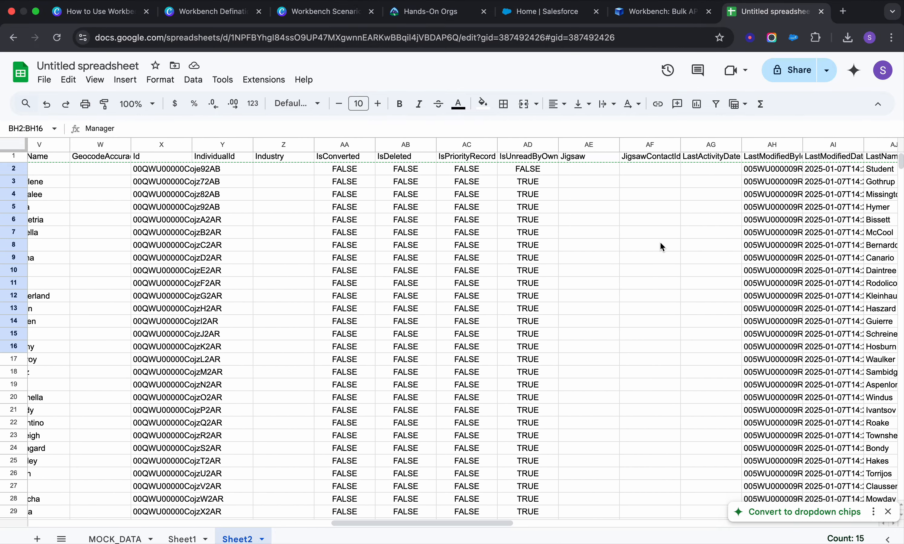
scroll(660, 244, "right", 7)
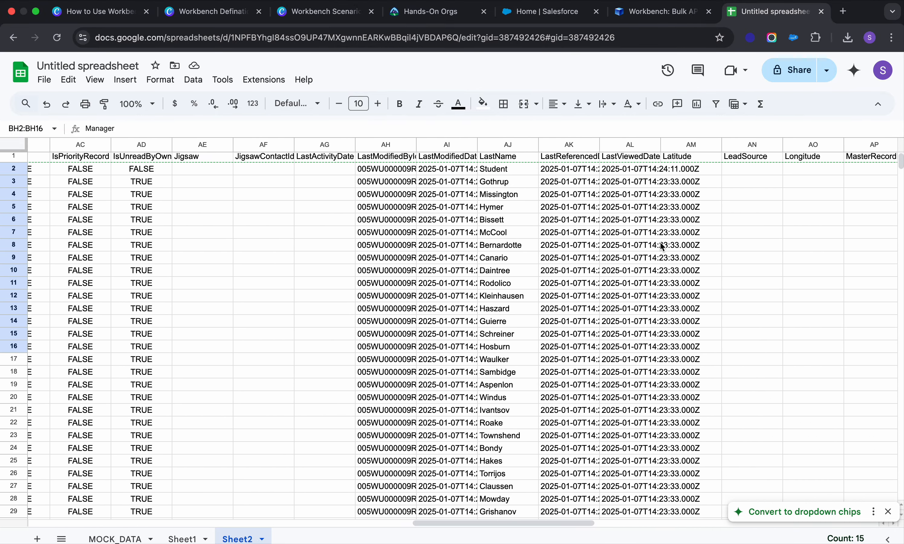
scroll(661, 246, "right", 7)
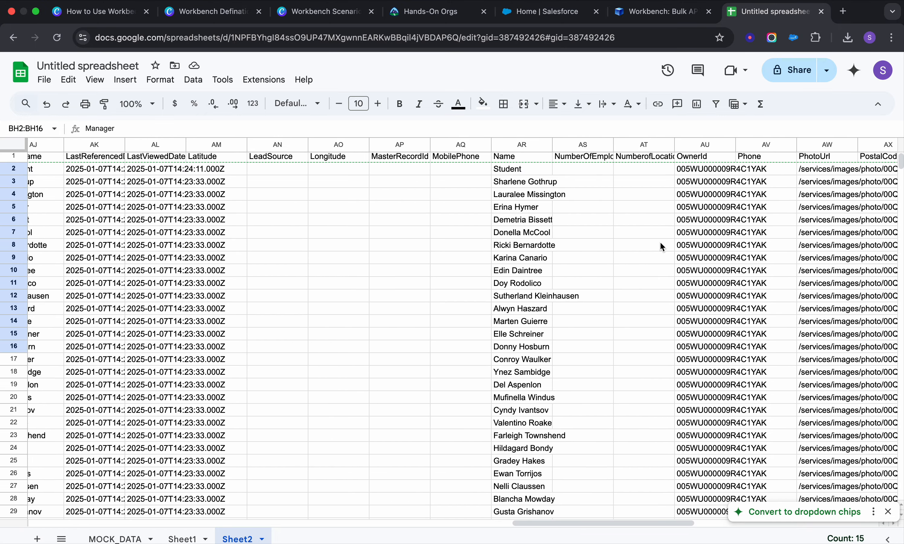
scroll(660, 241, "right", 1)
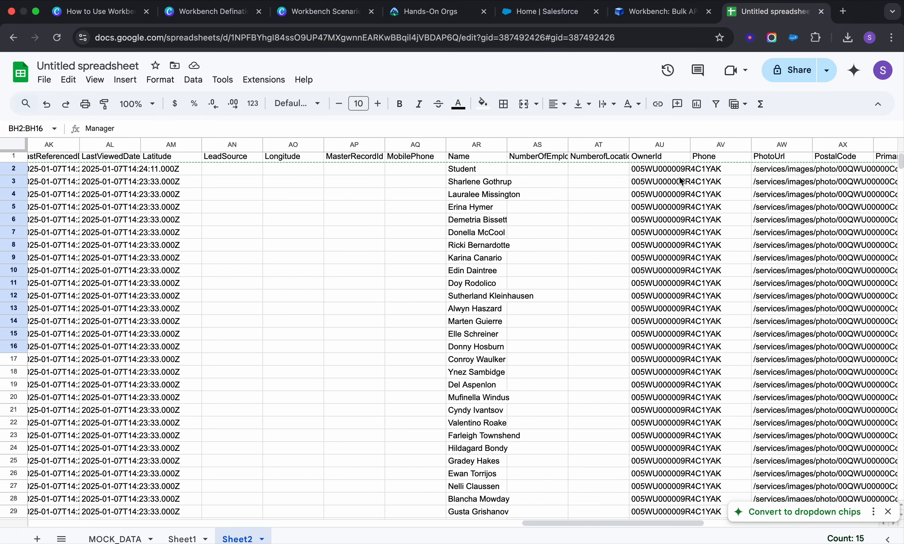
left_click_drag(691, 143, 729, 143)
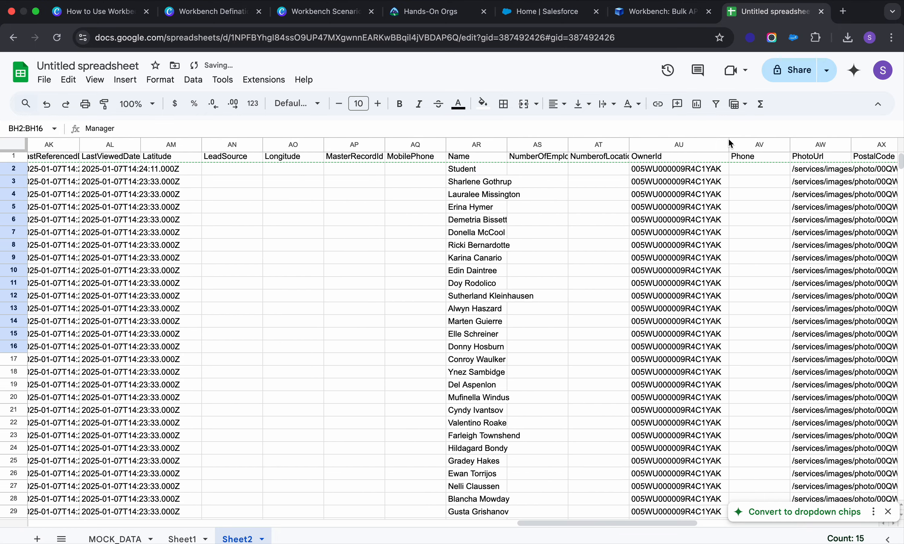
Step: Widen the LastModifiedById column AH so its full IDs fit
scroll(753, 198, "right", 6)
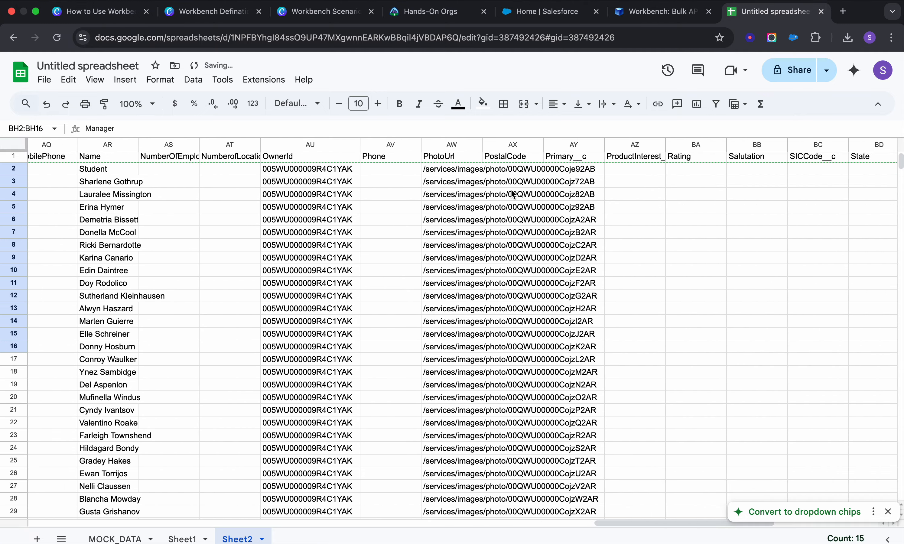
scroll(586, 183, "right", 8)
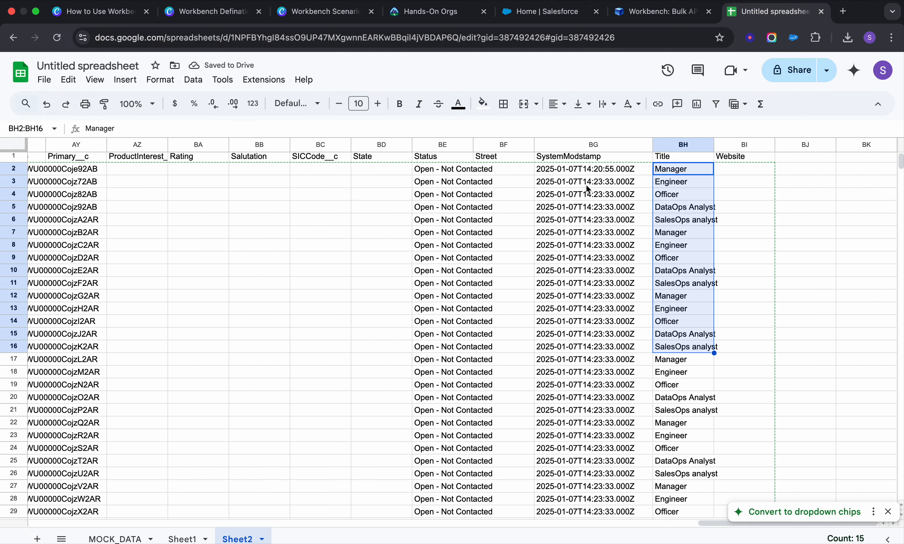
scroll(585, 183, "left", 20)
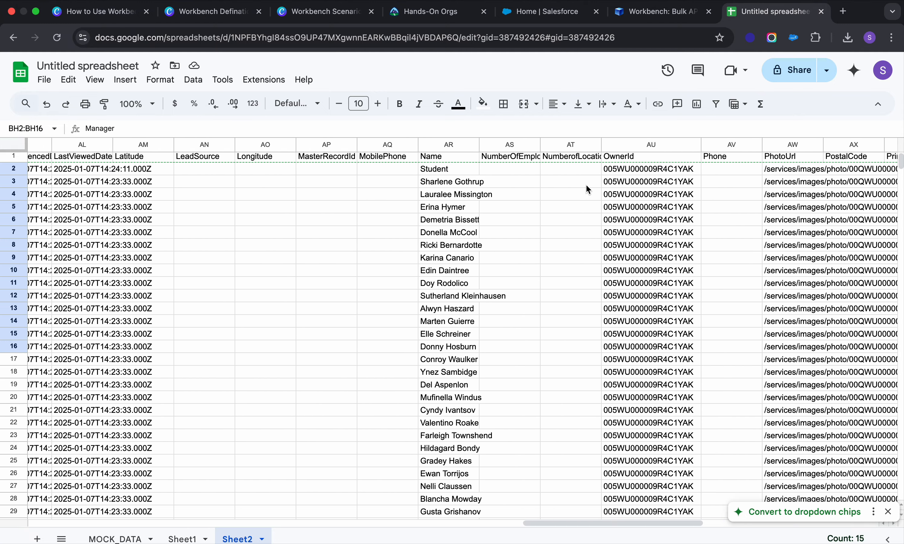
scroll(586, 183, "left", 2)
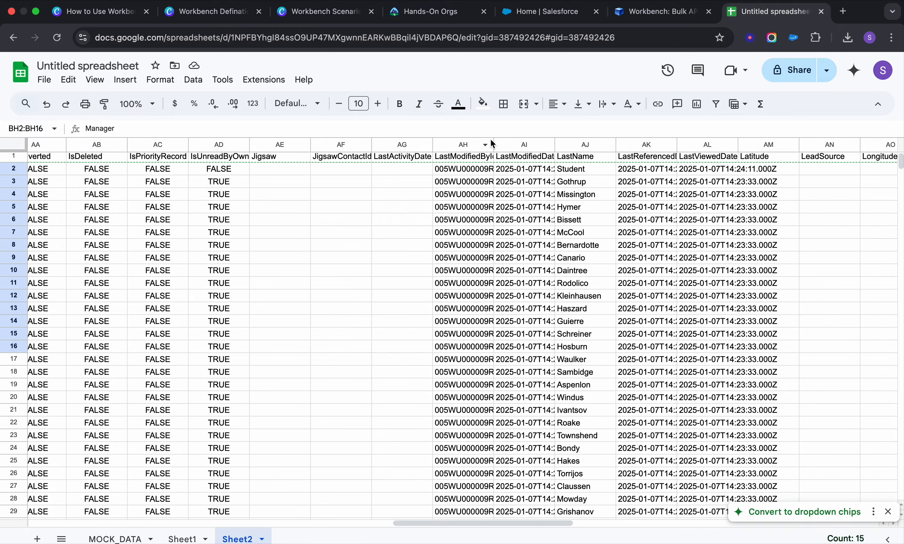
left_click_drag(494, 145, 540, 146)
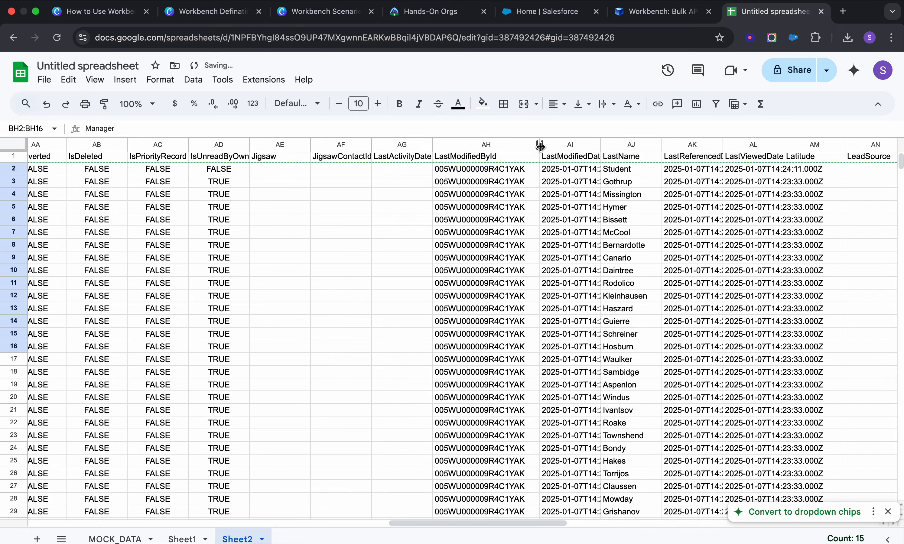
Step: Widen the Id column X so the full lead IDs fit, and look through its values
scroll(486, 169, "left", 10)
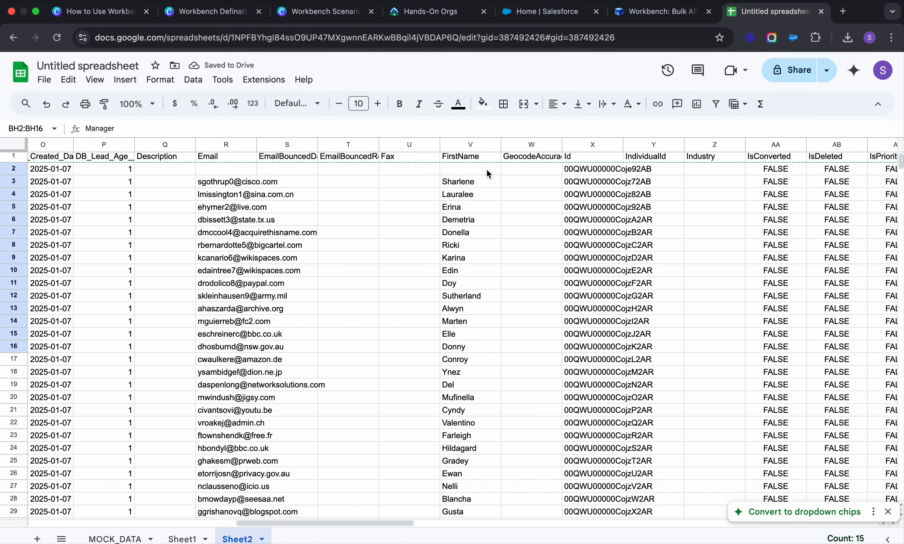
left_click_drag(622, 145, 691, 145)
left_click(603, 171)
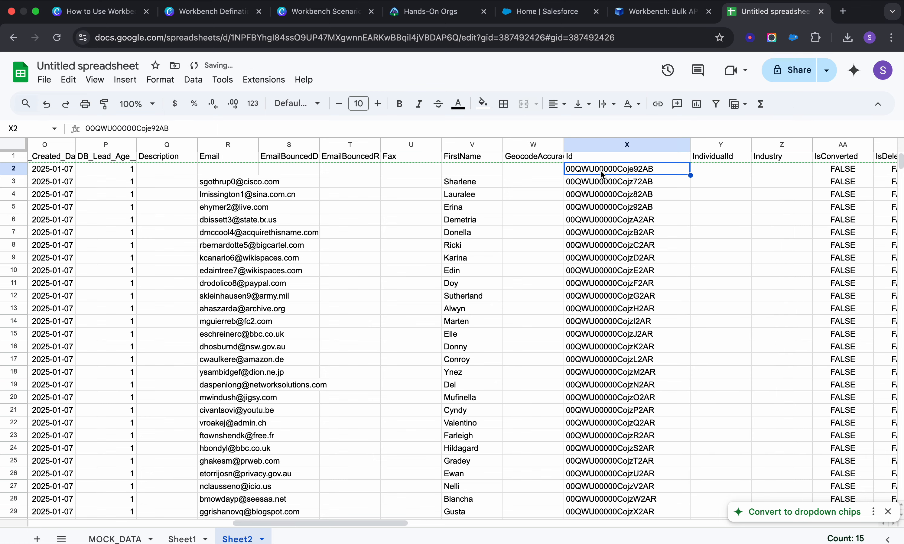
left_click(593, 162)
scroll(615, 276, "down", 5)
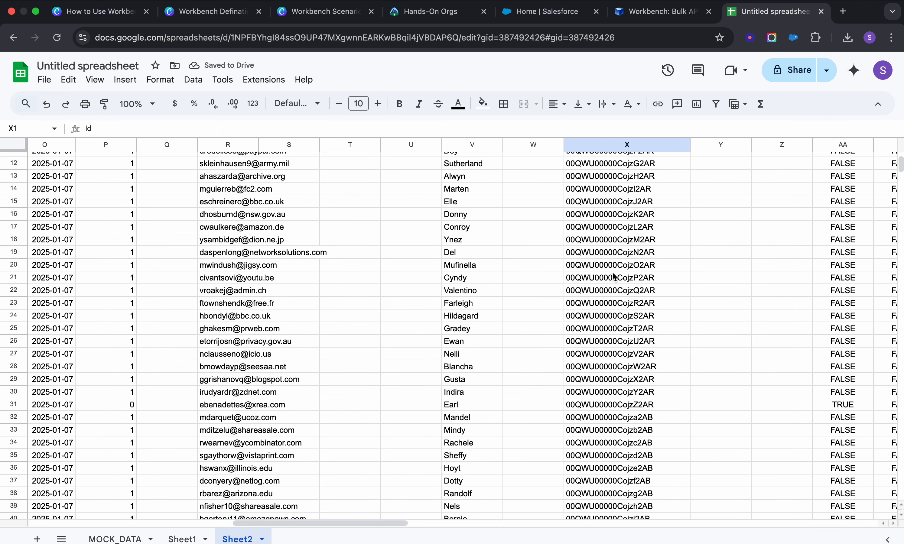
scroll(615, 277, "up", 5)
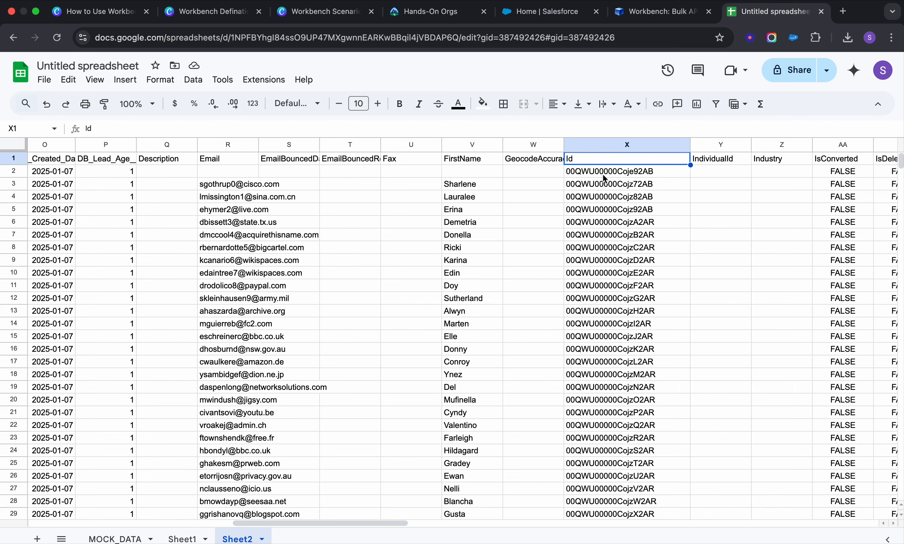
Step: Look across the lead columns to OwnerId and select the full owner ID text in AU2
left_click(543, 17)
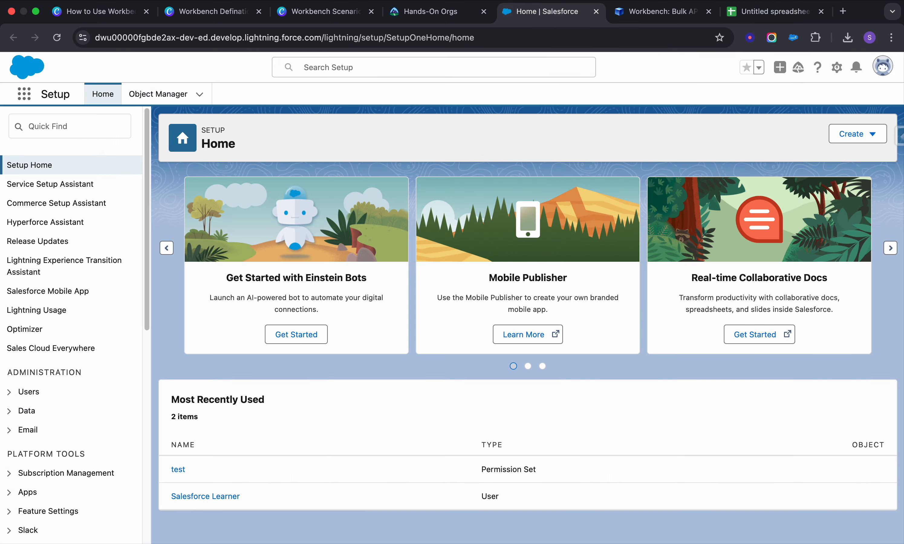
left_click(770, 11)
scroll(818, 272, "right", 10)
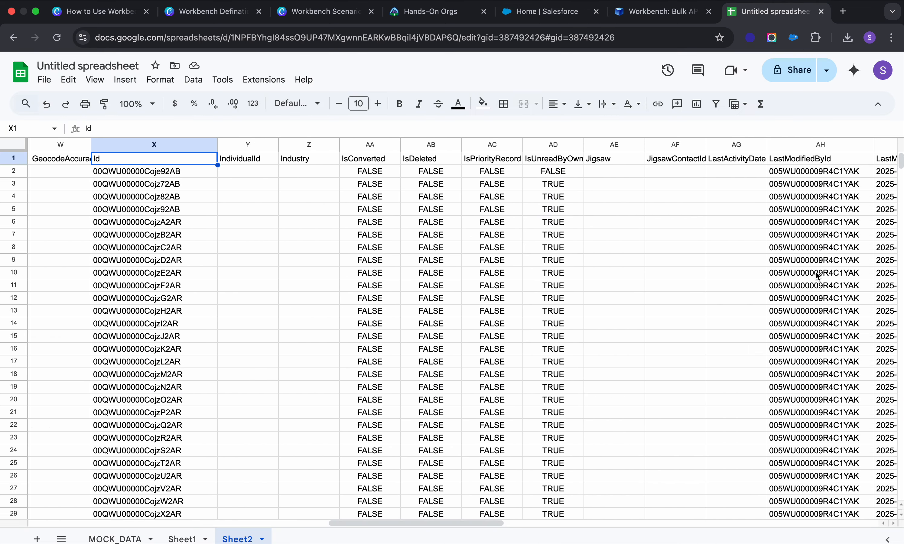
scroll(817, 276, "right", 5)
scroll(567, 207, "right", 5)
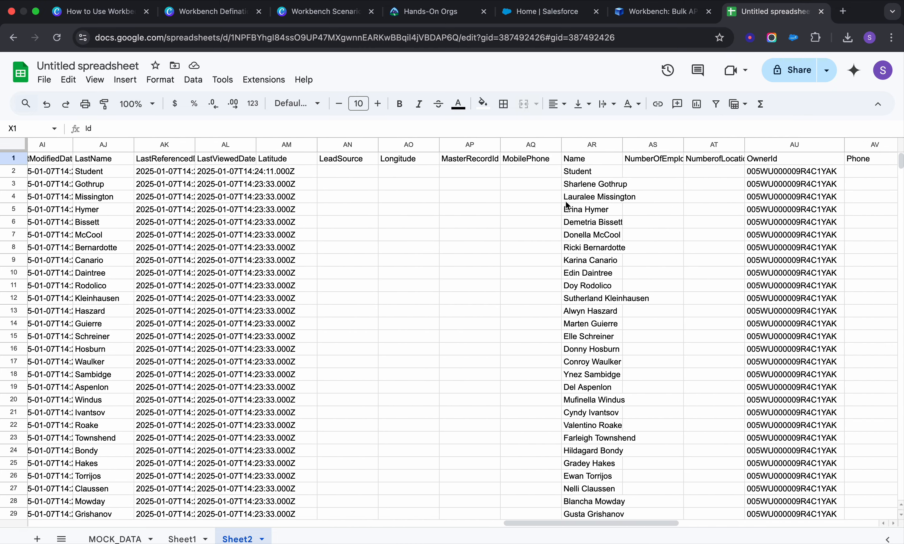
left_click(591, 172)
double_click(591, 172)
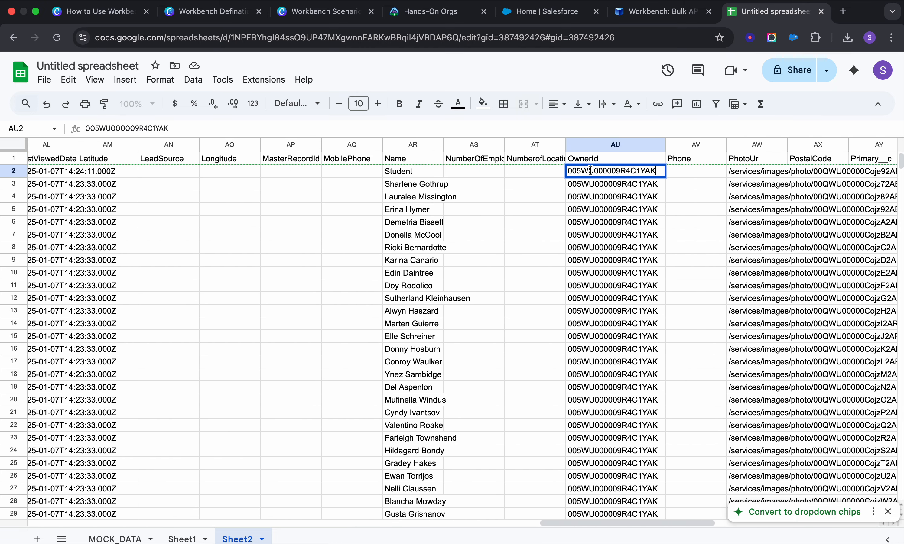
double_click(590, 170)
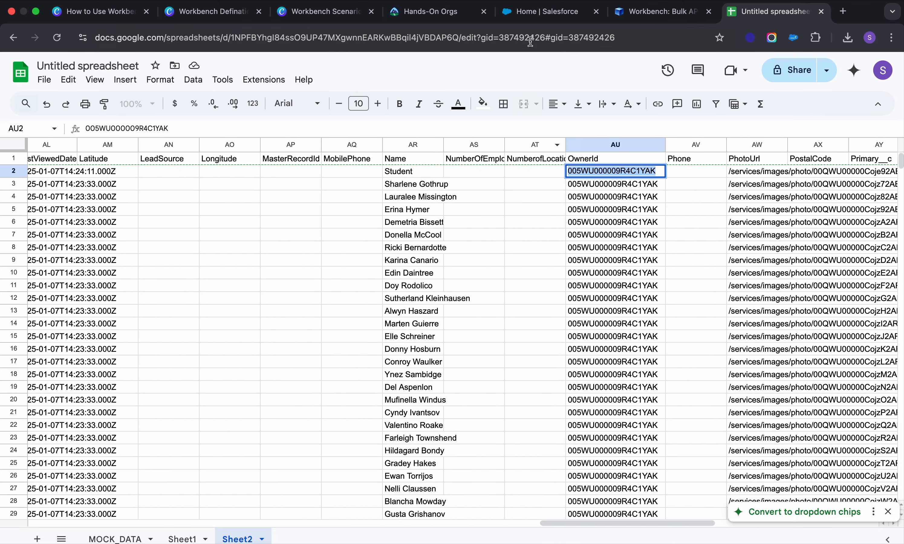
Step: Switch to Salesforce Setup, duplicate its browser tab, and open the Users page found with the search term user
left_click(543, 17)
left_click(103, 125)
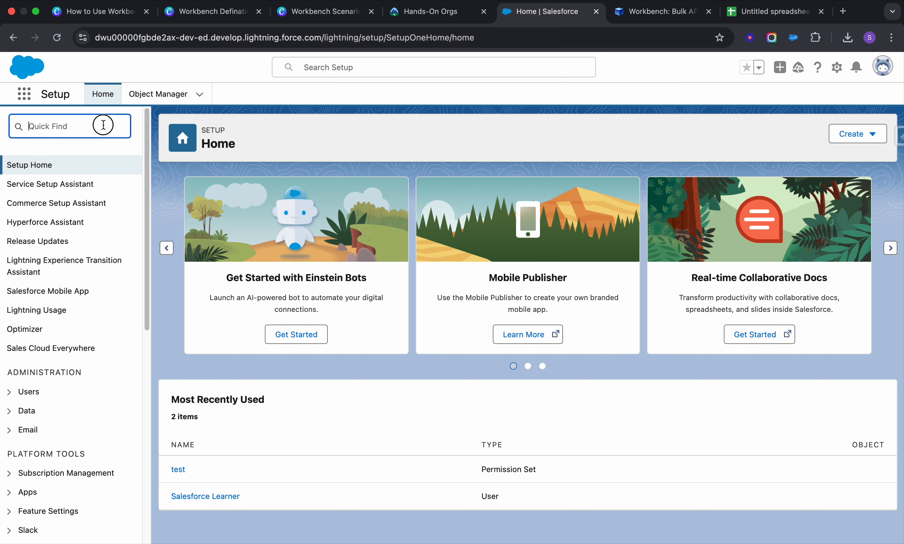
type("user")
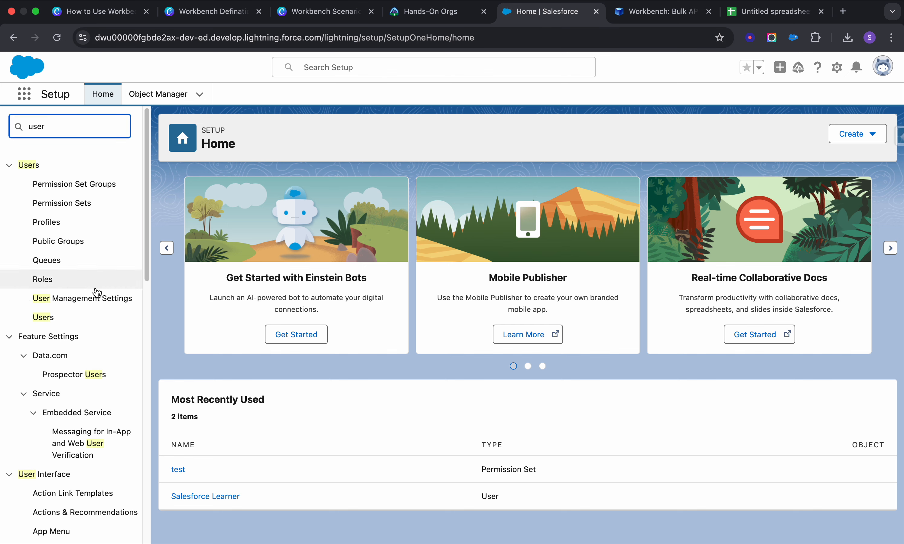
left_click(75, 317)
right_click(536, 15)
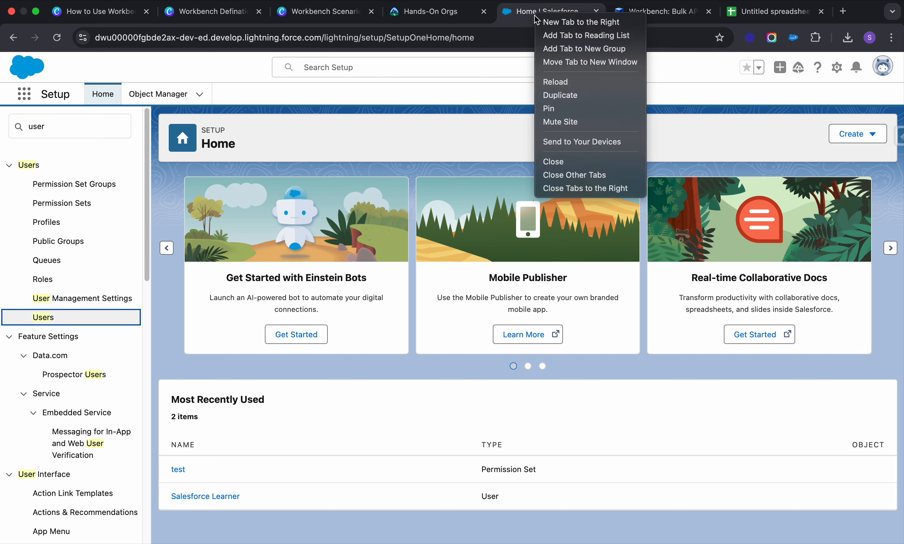
left_click(581, 95)
left_click(483, 14)
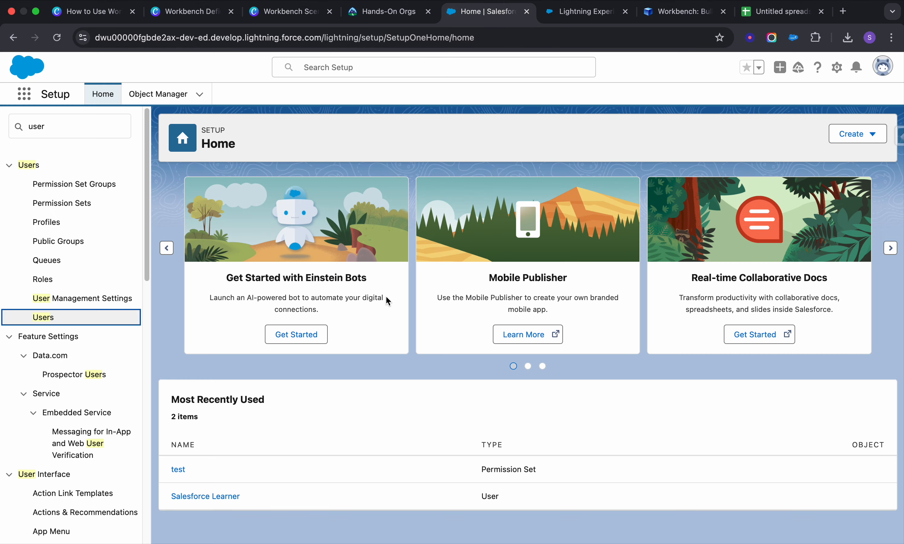
left_click(39, 318)
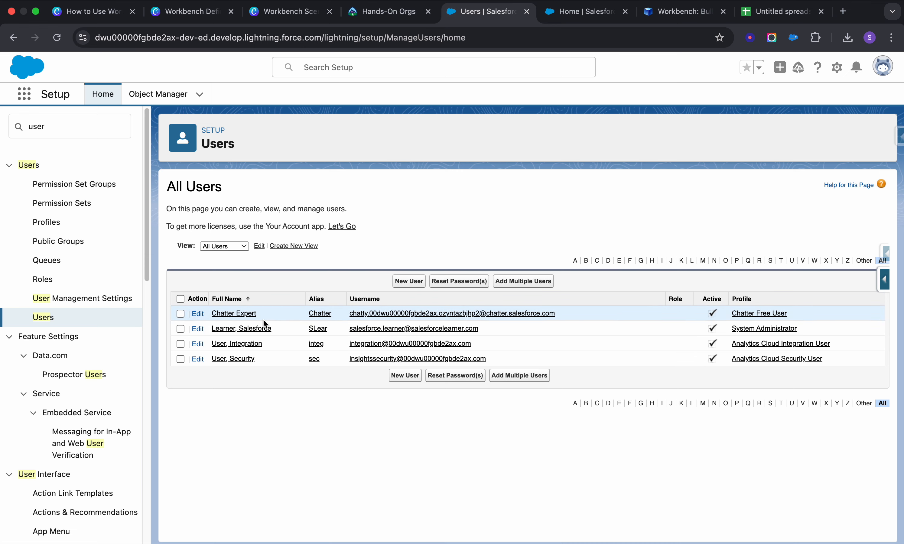
Step: Open the Chatter Free user and the System Administrator user in separate browser tabs and close the spare Setup Home tab
right_click(236, 313)
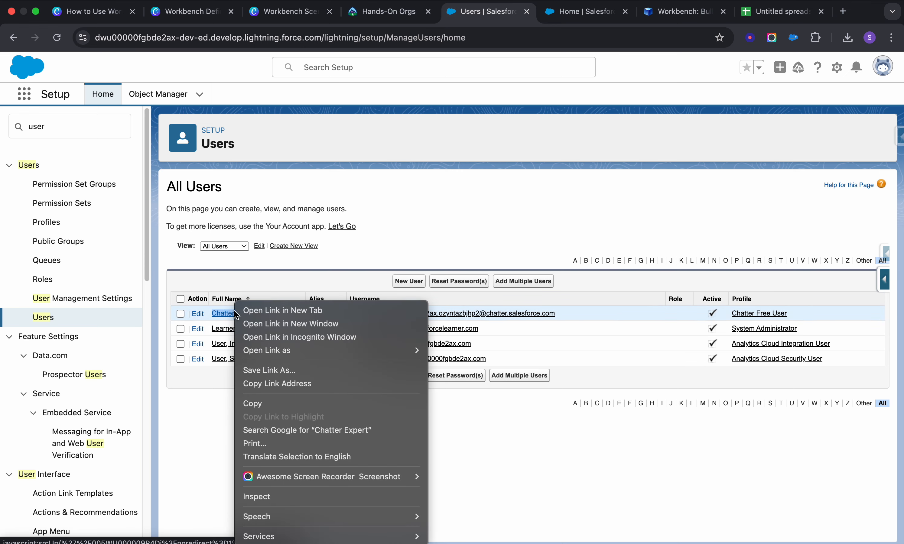
left_click(276, 311)
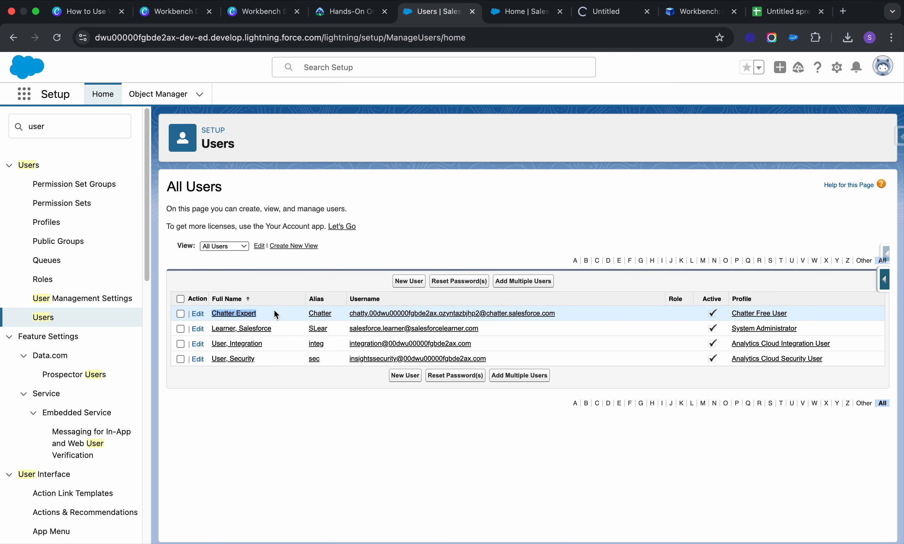
right_click(242, 328)
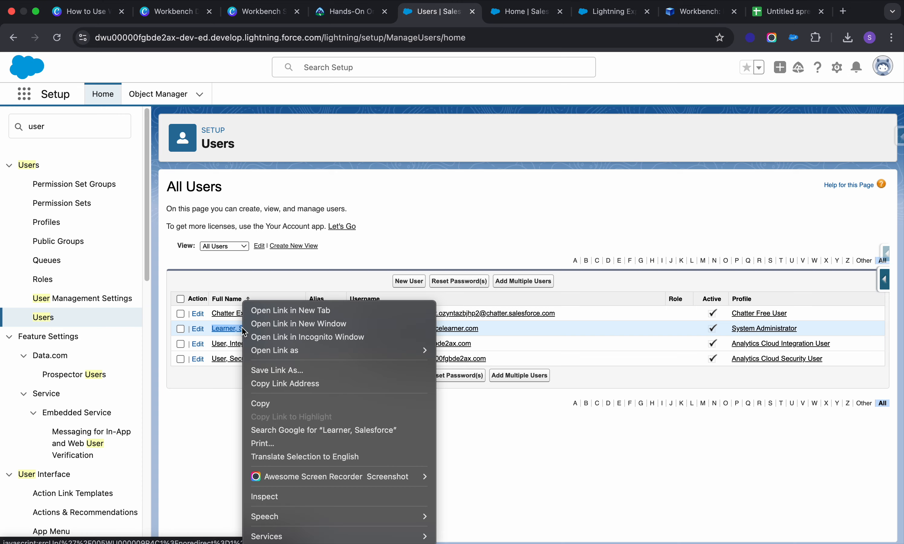
left_click(272, 308)
left_click(473, 12)
left_click(529, 15)
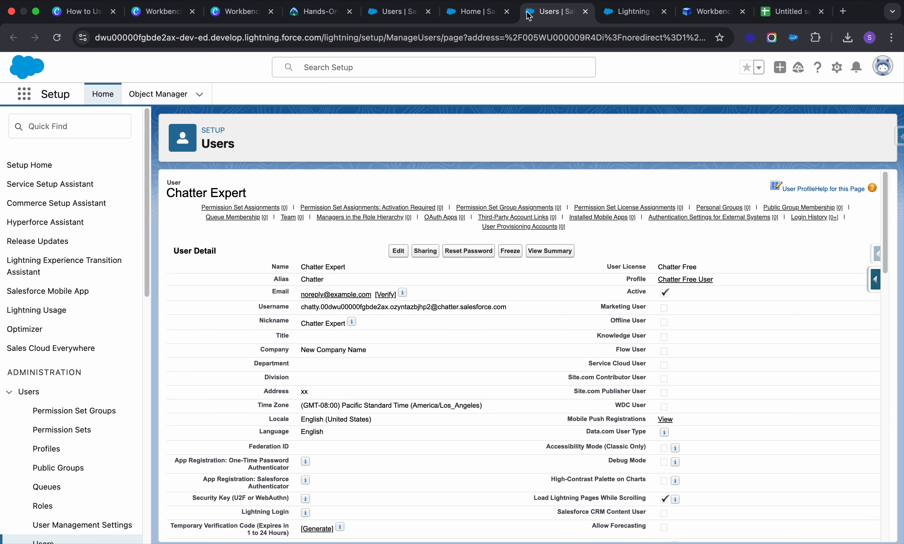
left_click(506, 11)
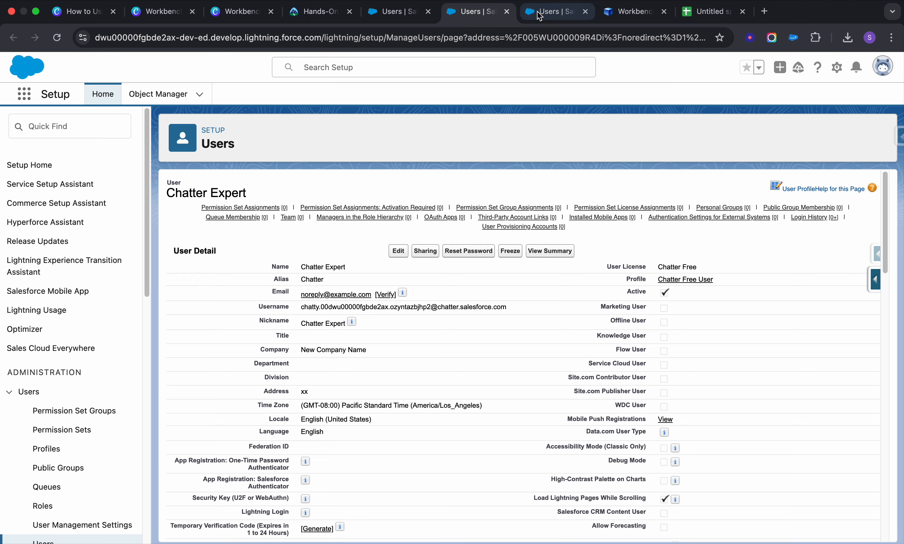
left_click(543, 15)
Step: Examine the System Administrator user's detail page from the user details to the permission set assignments, looking for the record ID
scroll(621, 327, "down", 15)
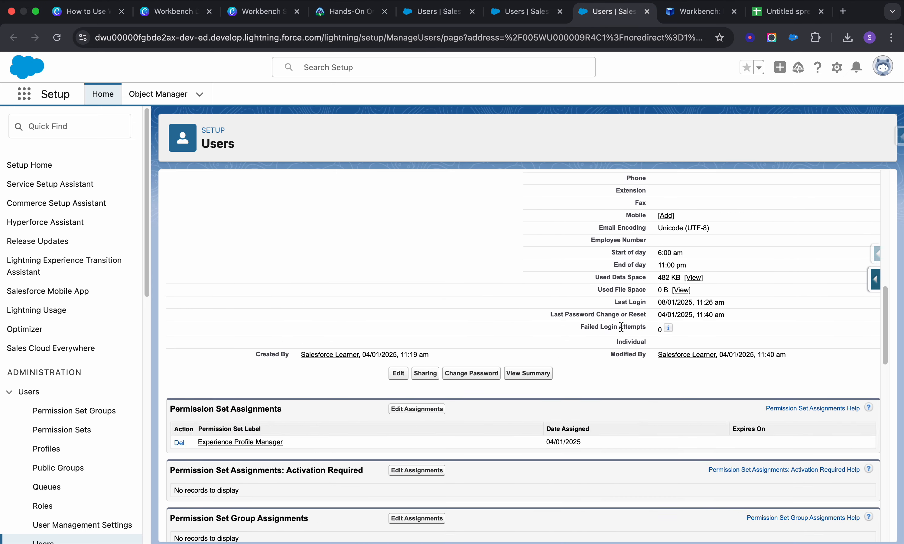
scroll(399, 275, "up", 5)
scroll(398, 275, "up", 9)
scroll(398, 274, "down", 14)
scroll(398, 275, "up", 12)
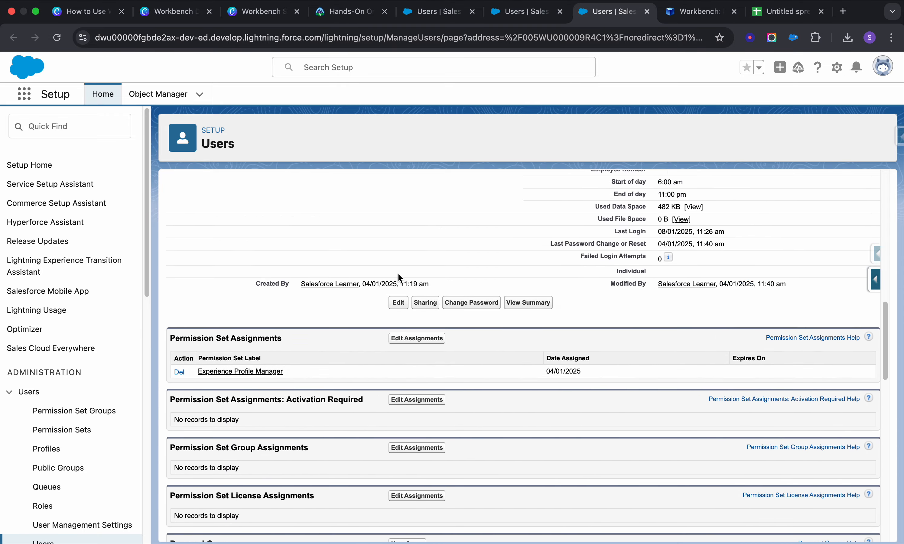
scroll(399, 274, "up", 5)
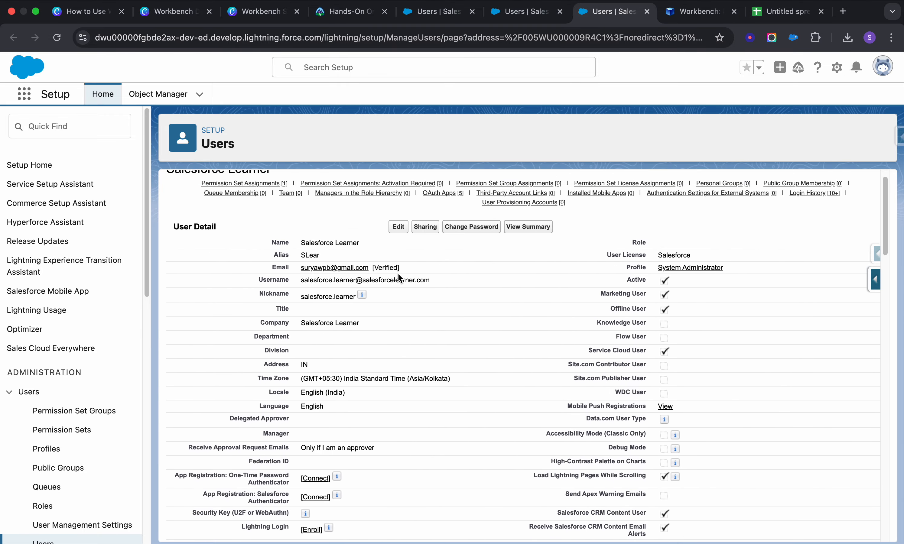
scroll(398, 275, "down", 5)
scroll(709, 357, "down", 7)
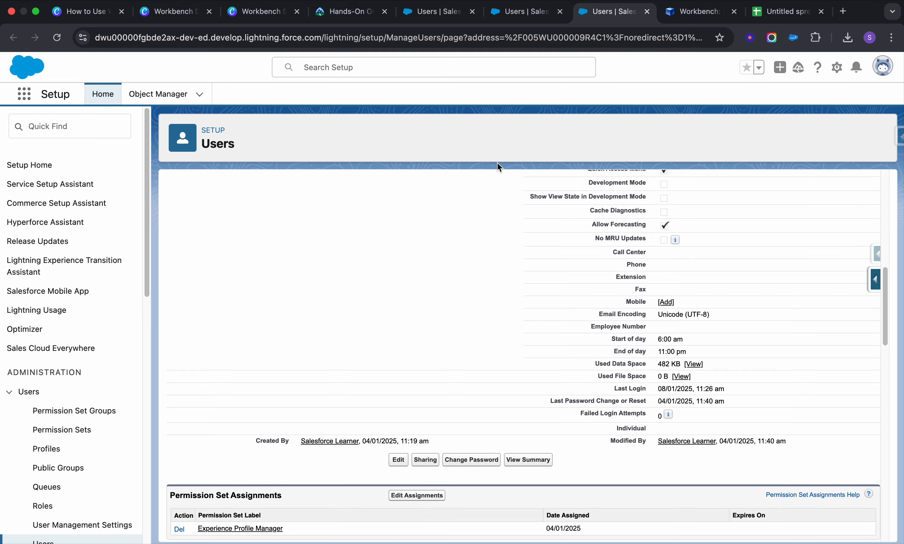
scroll(529, 275, "down", 4)
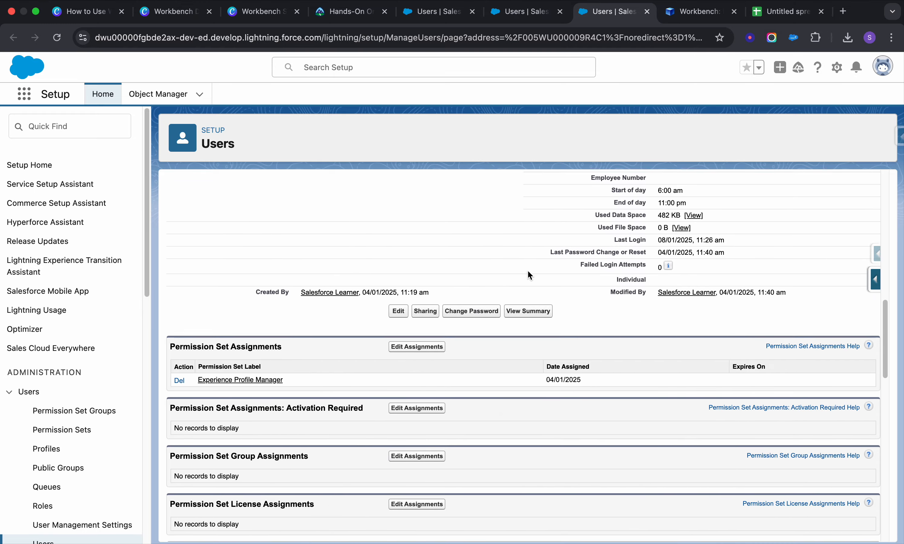
scroll(529, 275, "down", 15)
scroll(529, 275, "up", 20)
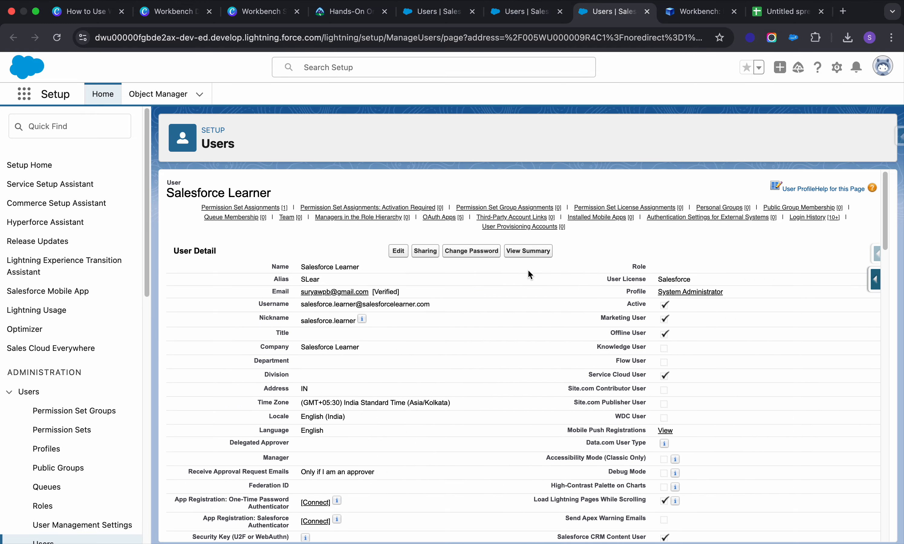
scroll(528, 271, "down", 3)
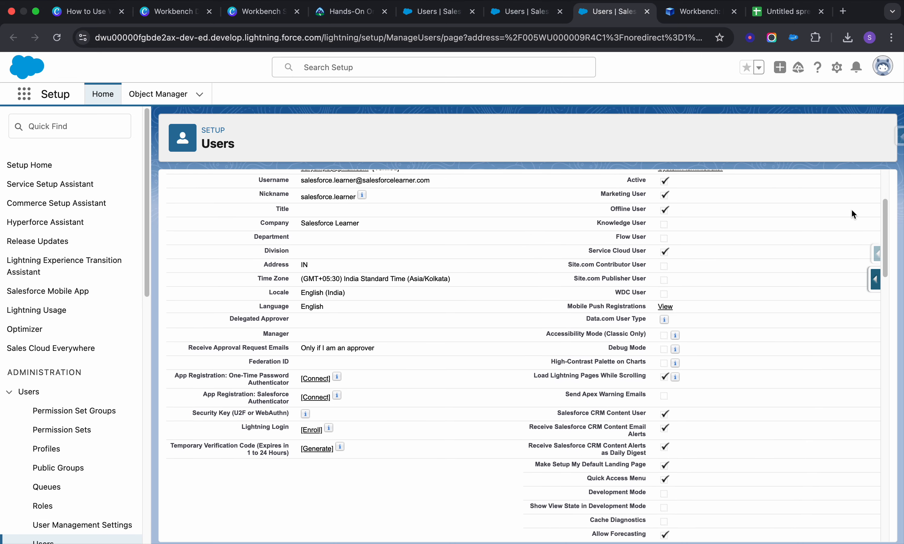
Step: Look up the administrator's user ID in Salesforce Inspector Reloaded and highlight the corresponding ID in the page address
left_click(899, 136)
left_click(783, 219)
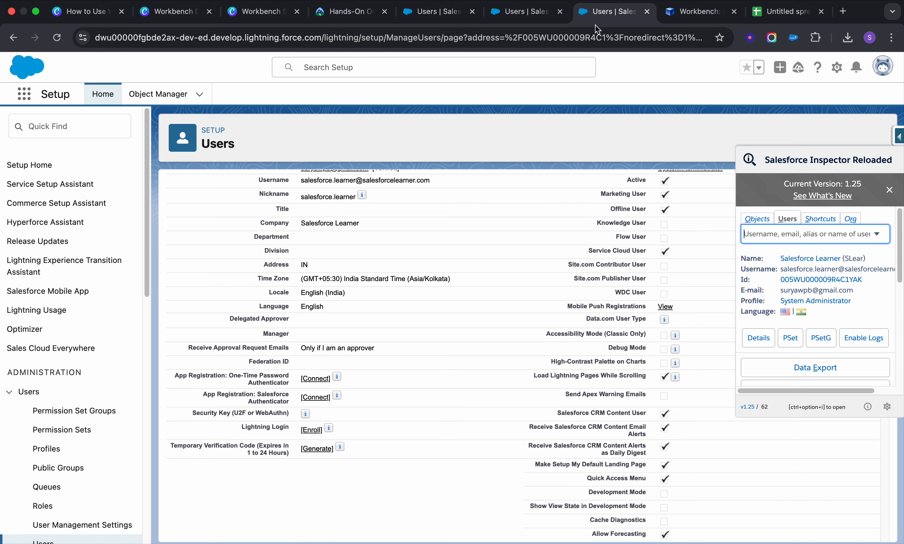
left_click(591, 37)
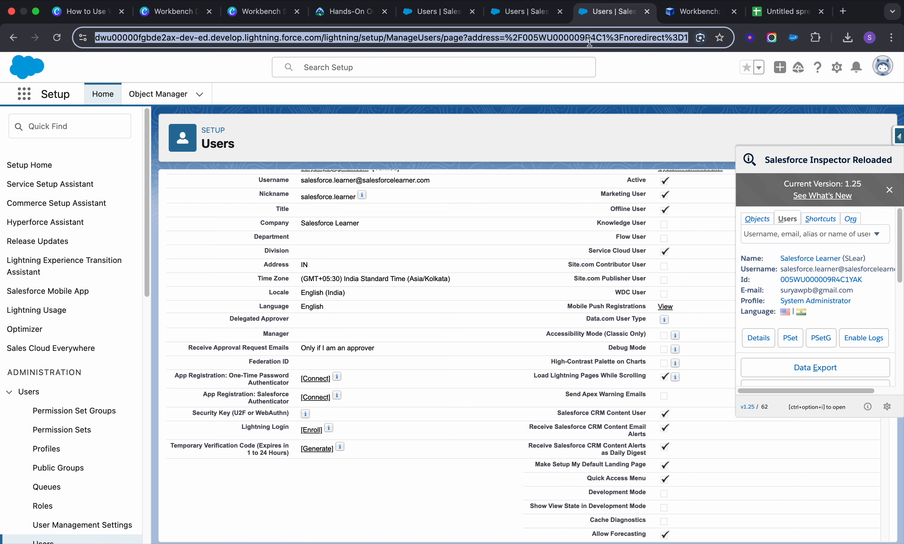
left_click(605, 38)
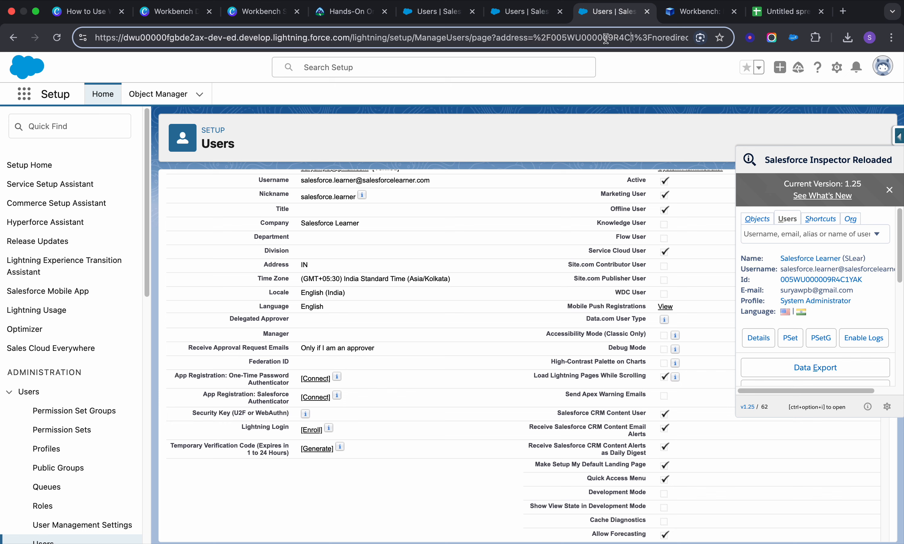
left_click_drag(633, 38, 554, 43)
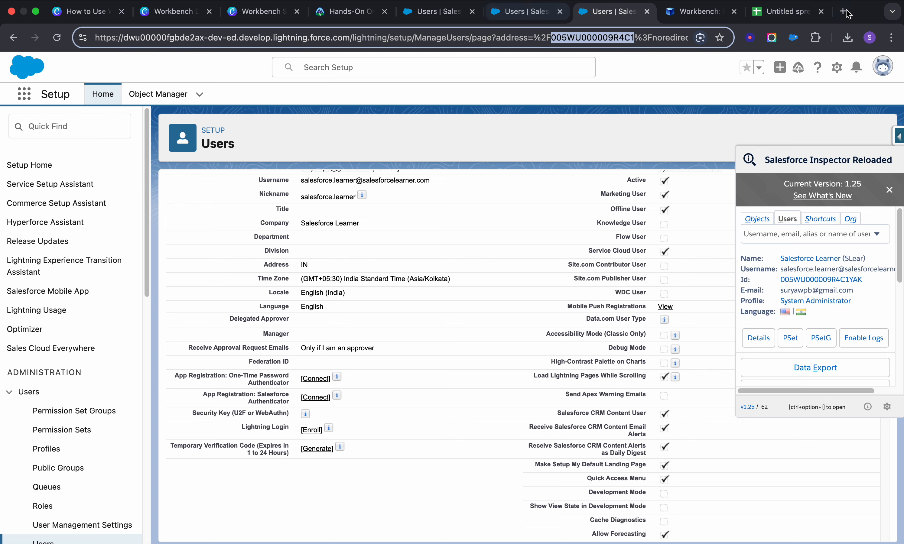
left_click(554, 18)
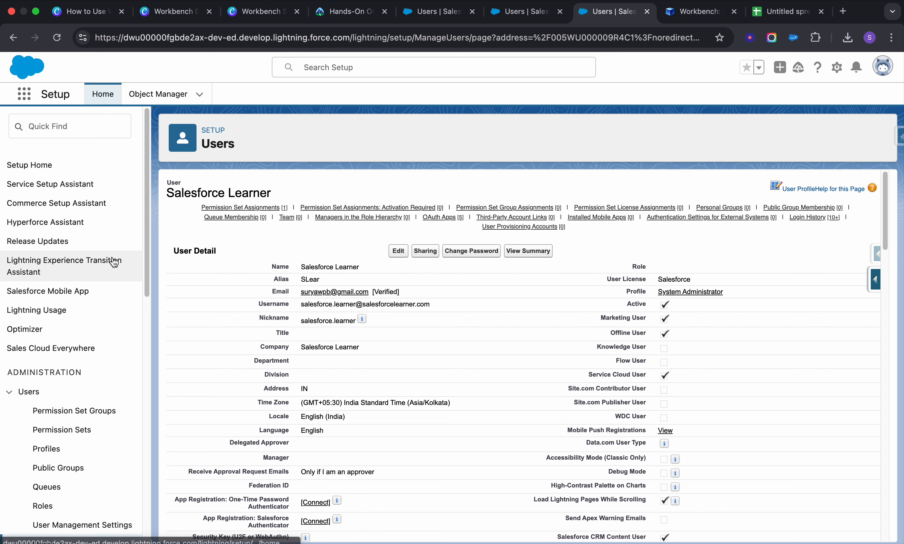
Step: Go back to the All Users list in the browser tab showing the Chatter Free user
scroll(137, 284, "down", 3)
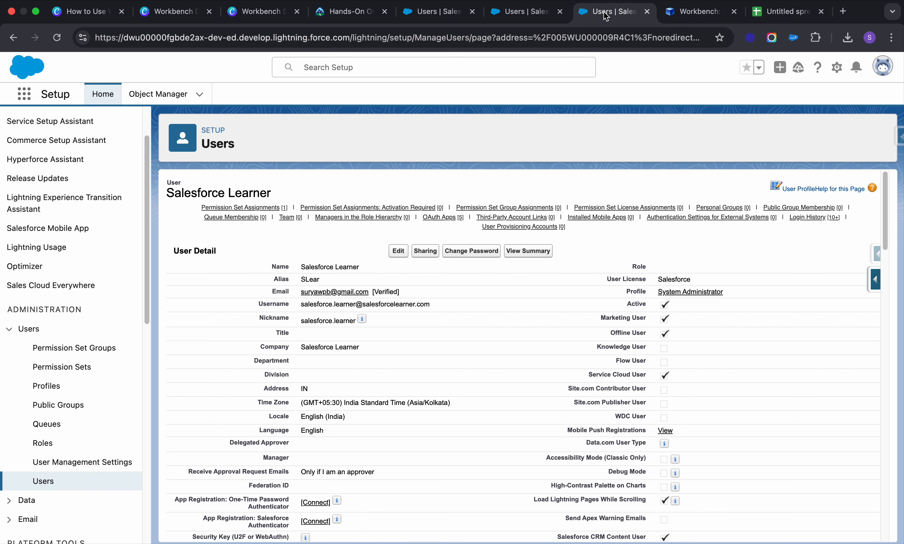
left_click(512, 15)
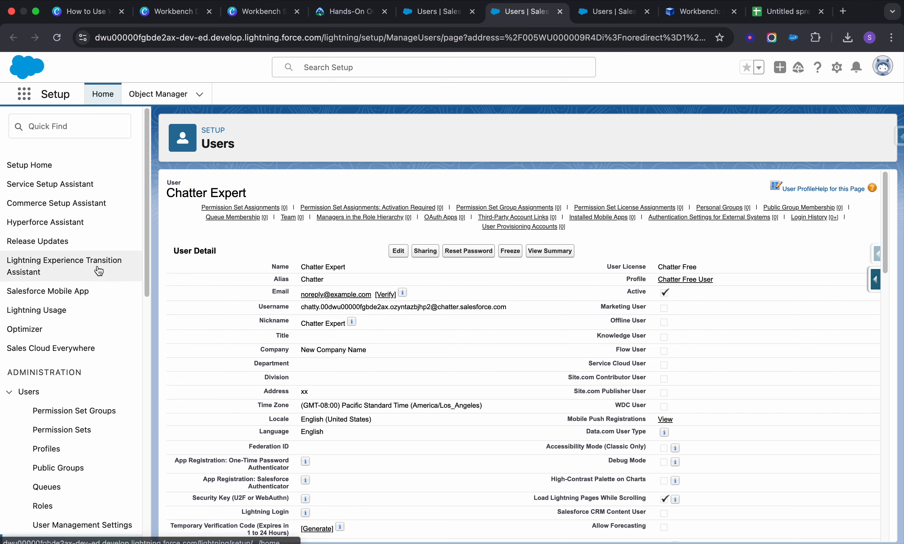
scroll(117, 373, "down", 5)
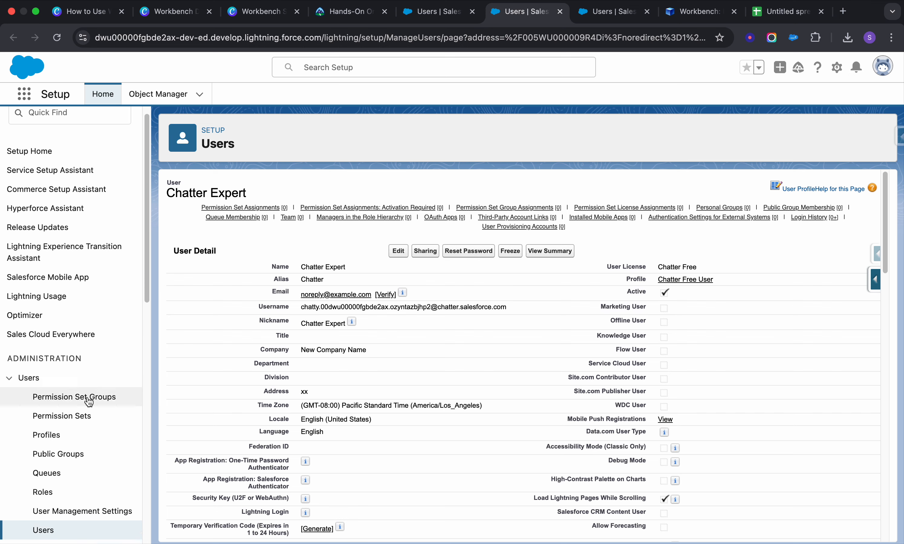
left_click(58, 376)
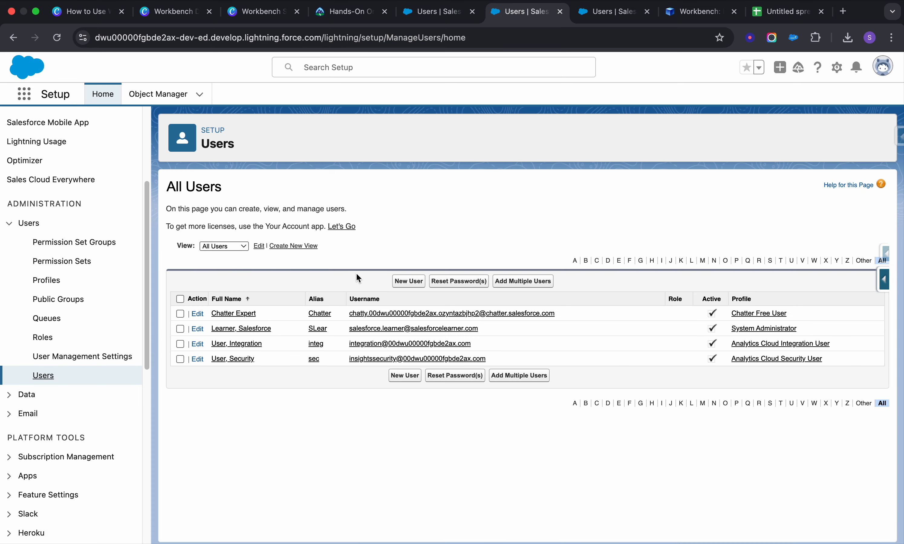
Step: Start a new user record and fill in the first name, last name, alias and email from the suggested entries
left_click(408, 281)
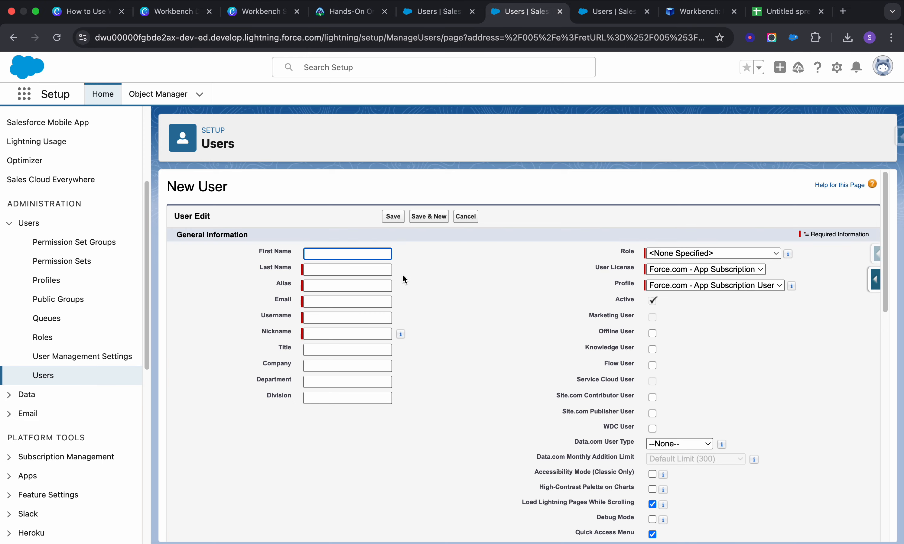
left_click(347, 253)
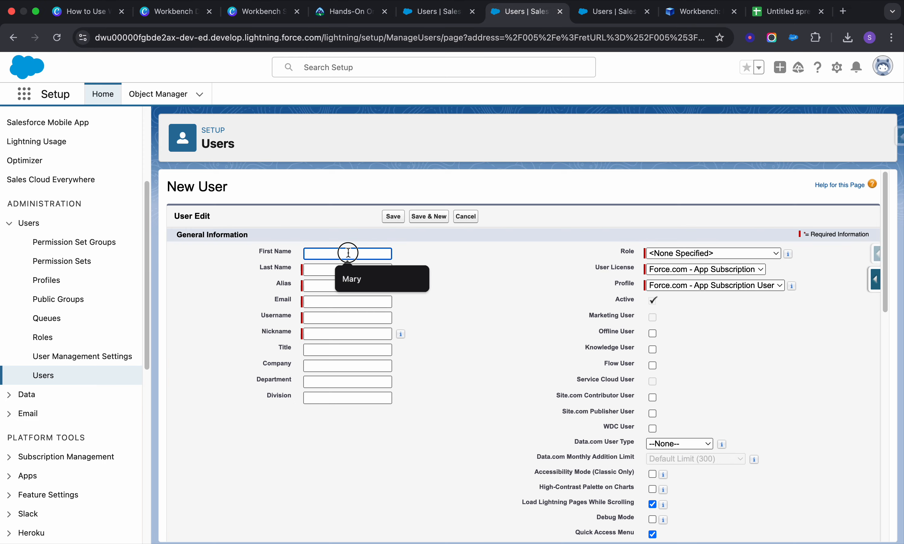
left_click(366, 284)
left_click(328, 269)
left_click(361, 293)
left_click(327, 301)
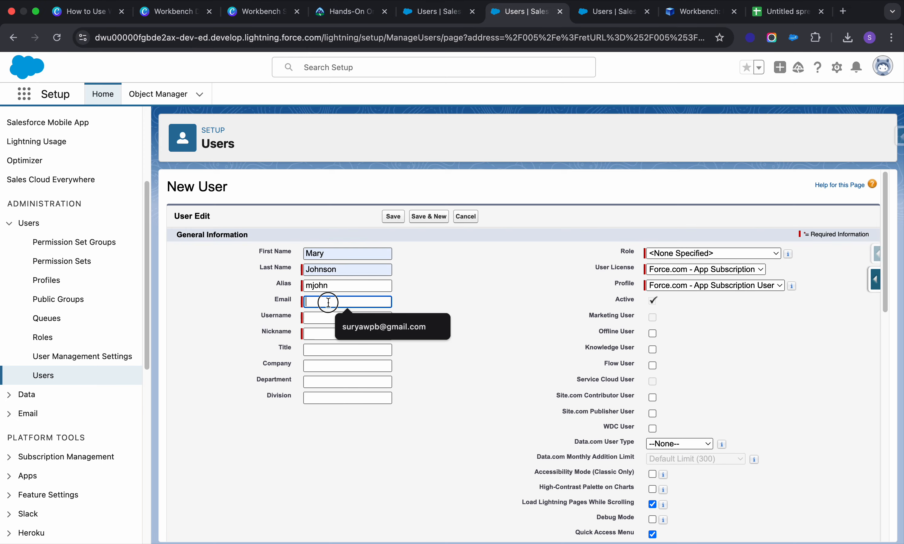
left_click(308, 317)
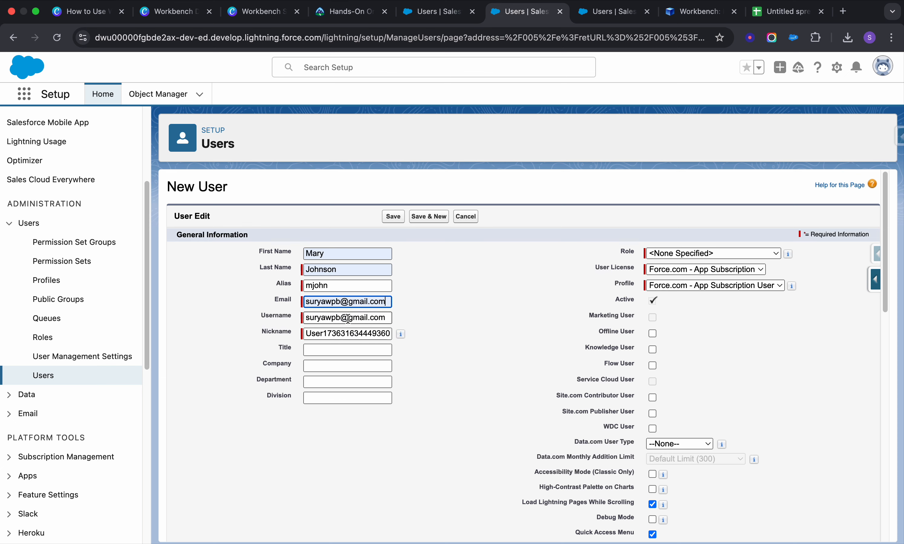
Step: Assign the new user the CEO role, the Salesforce license and the System Administrator profile
scroll(351, 339, "down", 1)
left_click(720, 238)
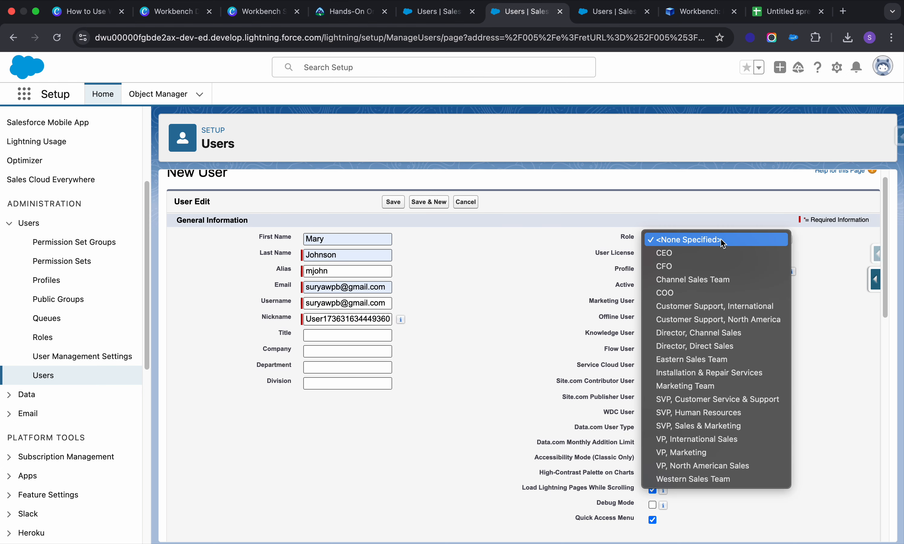
left_click(696, 256)
left_click(708, 255)
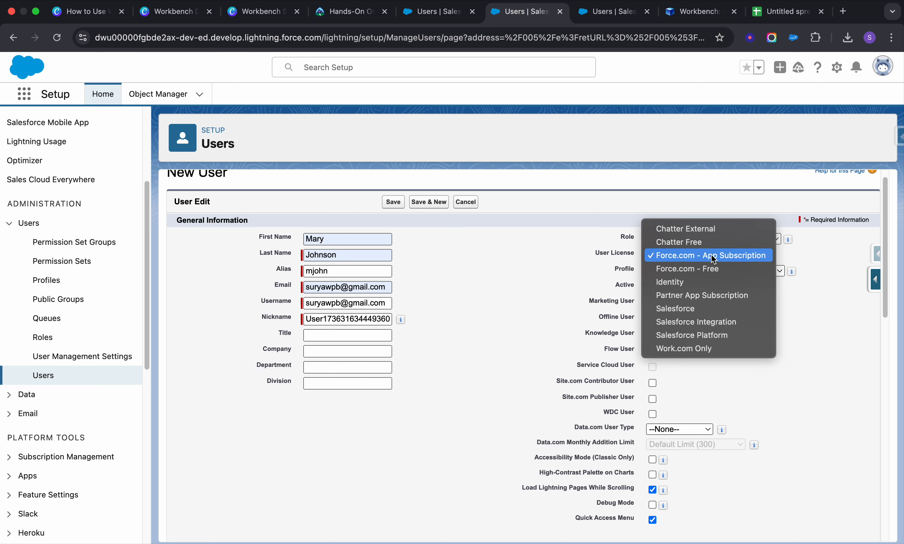
left_click(688, 312)
left_click(705, 271)
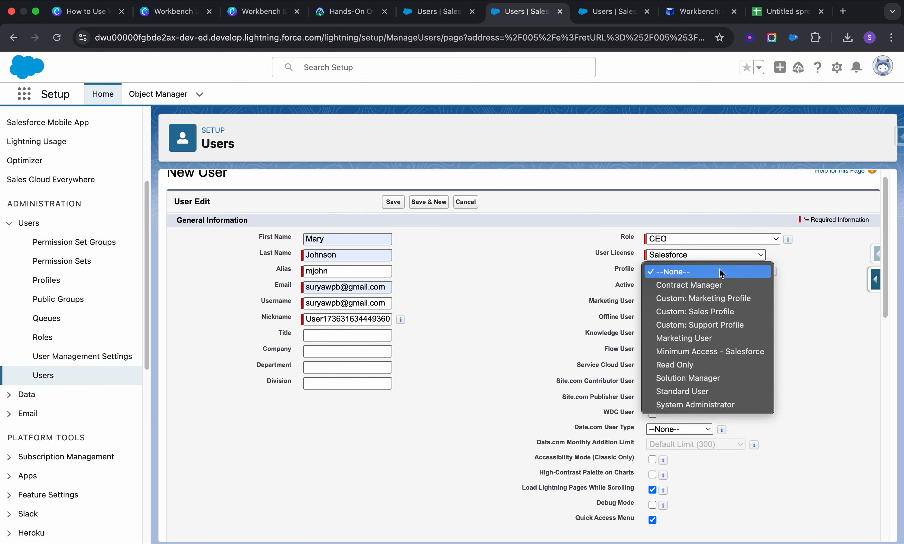
left_click(728, 405)
Step: Turn off generating a new password and notifying the user immediately, and submit the new user form
scroll(538, 237, "down", 10)
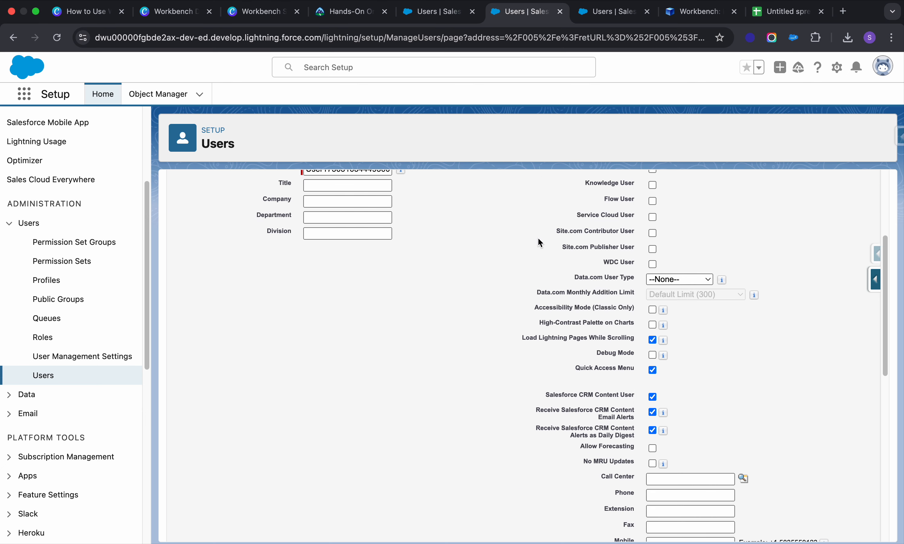
scroll(615, 280, "up", 12)
scroll(664, 303, "down", 10)
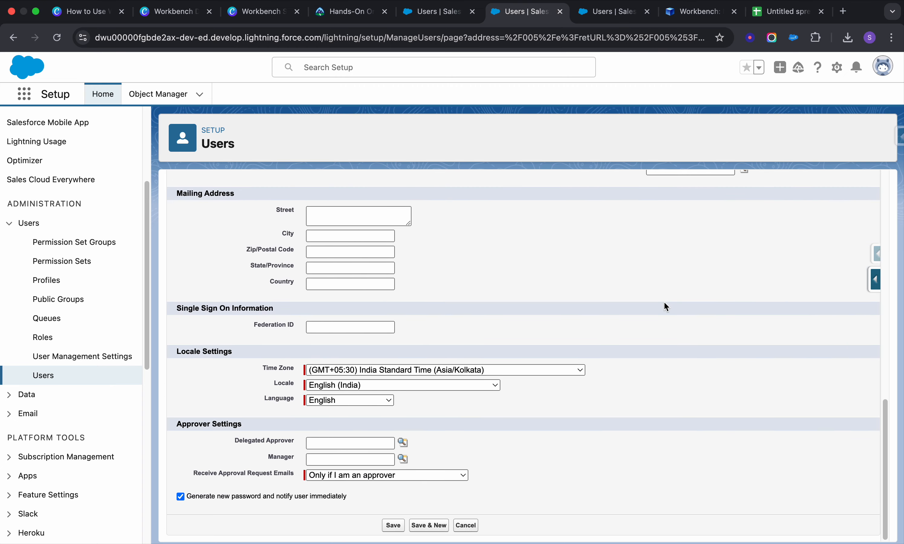
left_click(180, 498)
scroll(479, 408, "up", 10)
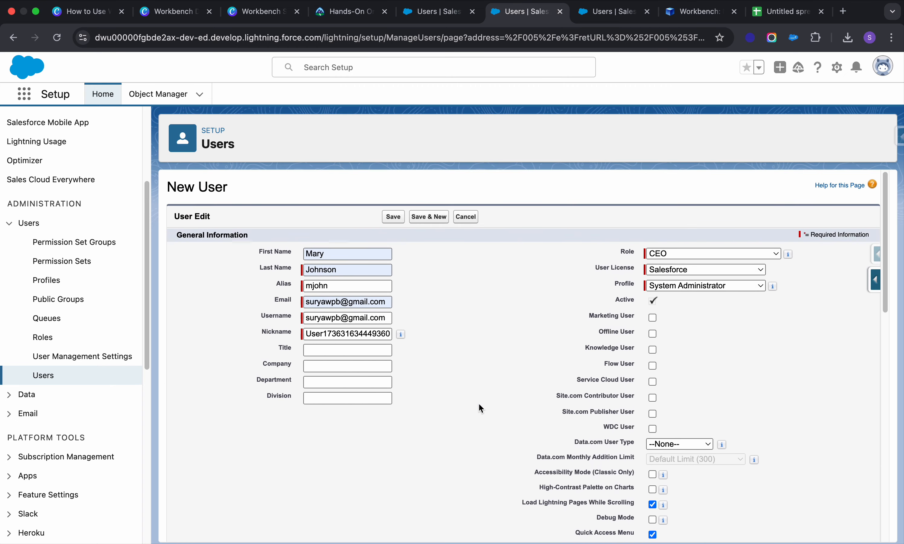
left_click(389, 217)
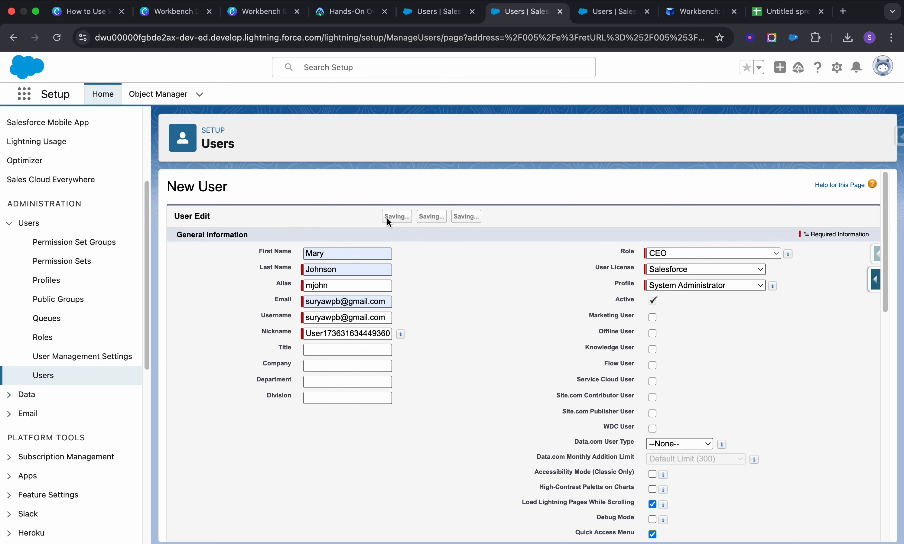
Step: Make the new user's username unique by adding 1 before the @ sign and save the user
left_click(340, 331)
type("1")
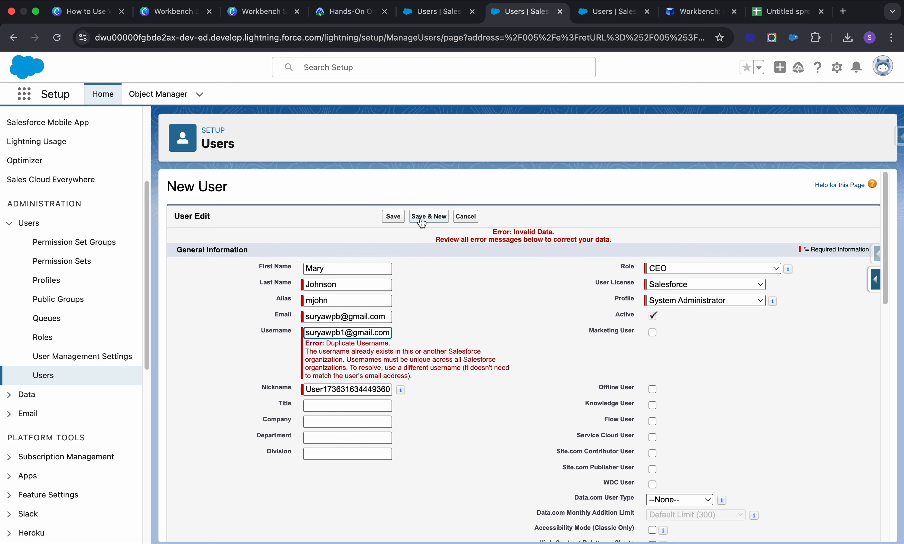
left_click(394, 216)
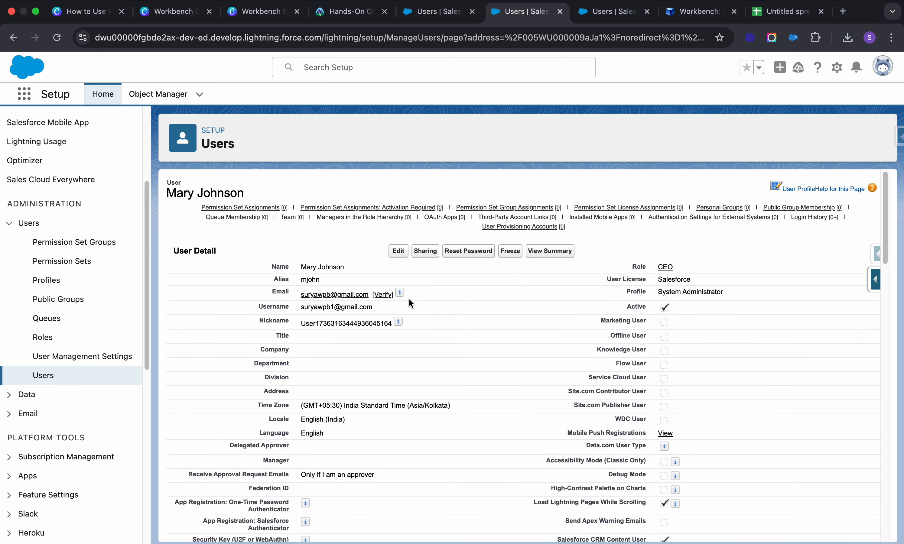
Step: Examine the new user's detail page from the user details to the permission and group assignments, looking for the record ID
scroll(411, 300, "down", 15)
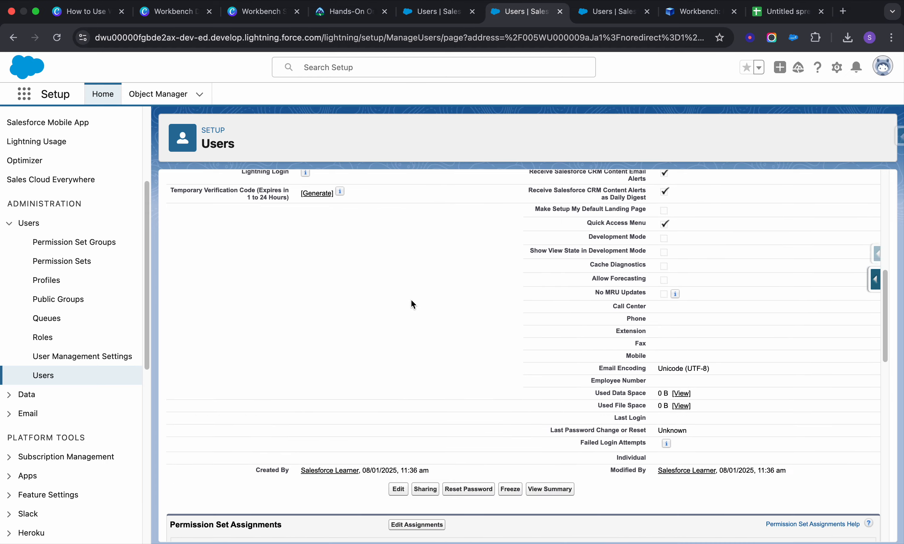
scroll(411, 300, "up", 10)
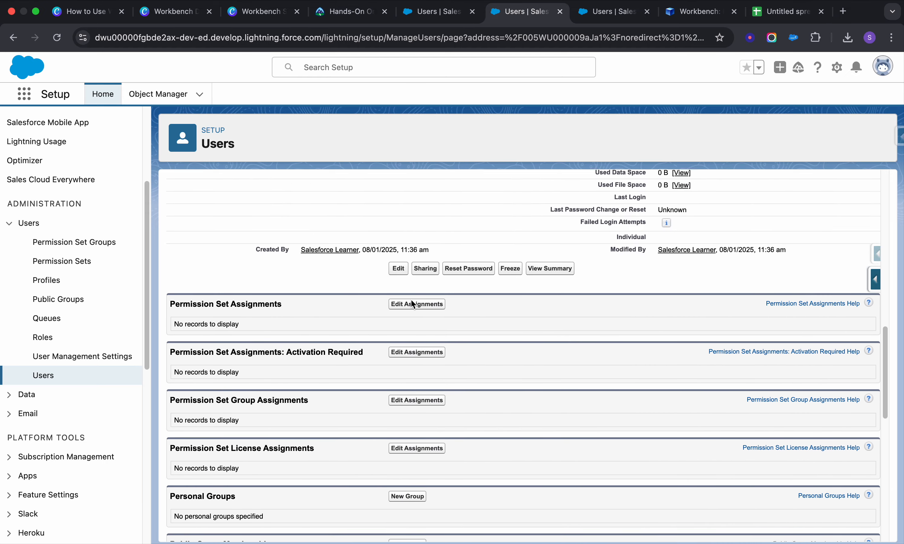
scroll(411, 300, "up", 3)
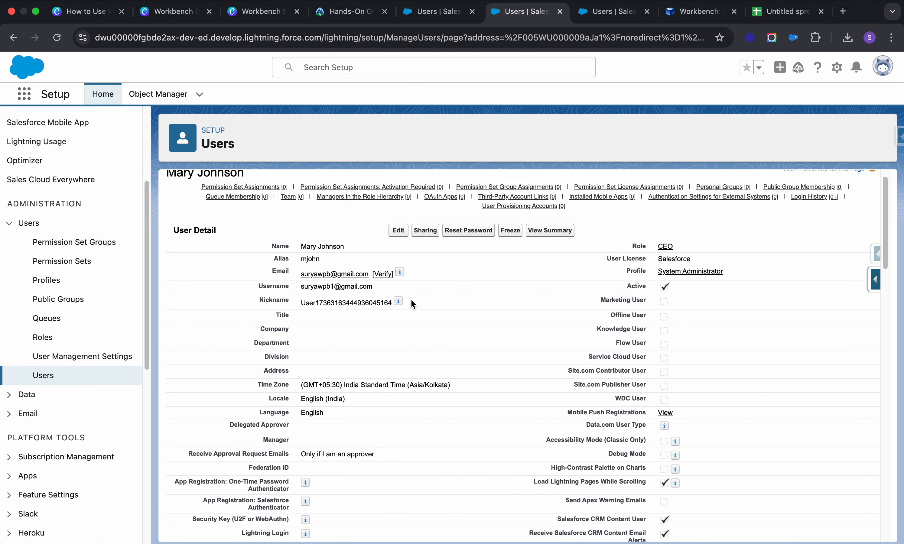
scroll(411, 300, "down", 20)
scroll(411, 301, "up", 20)
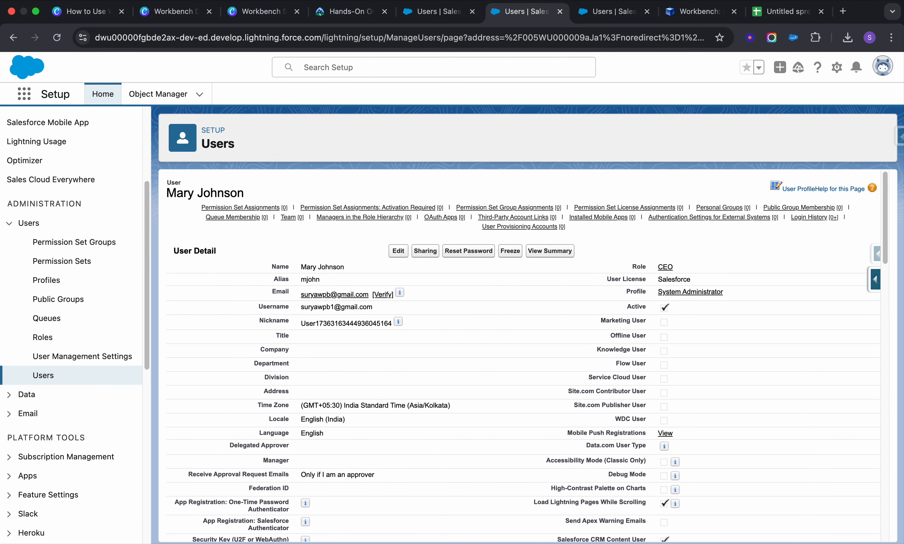
Step: Look up the new user by first name in Salesforce Inspector Reloaded and copy the user's ID
left_click(898, 136)
left_click(787, 220)
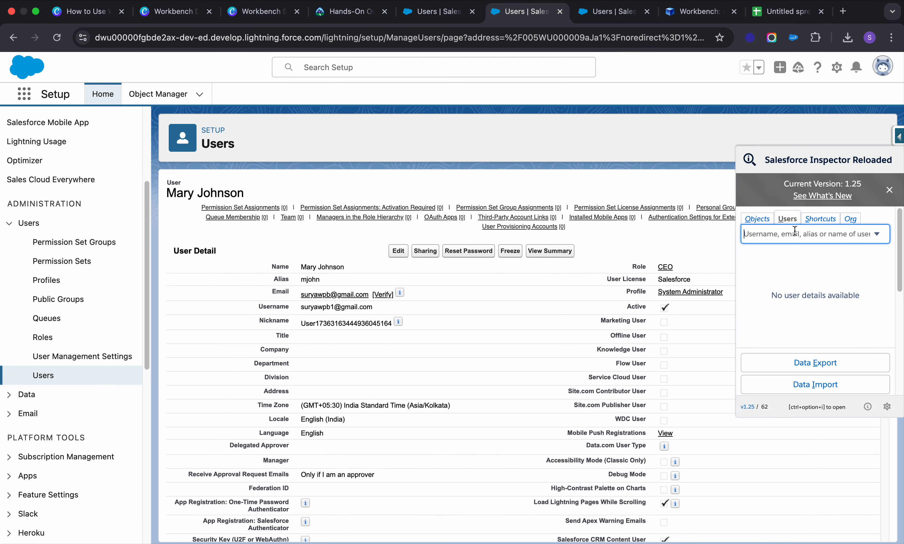
type("mary")
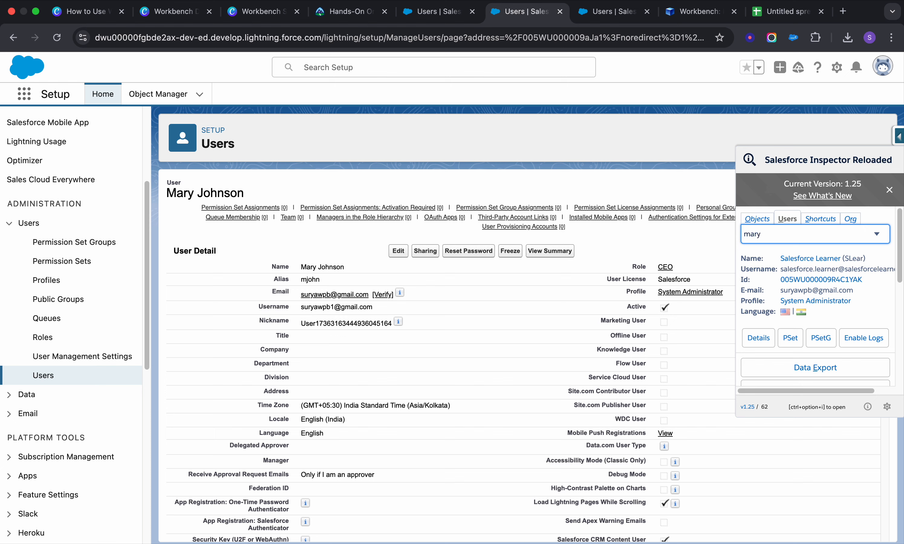
left_click(833, 270)
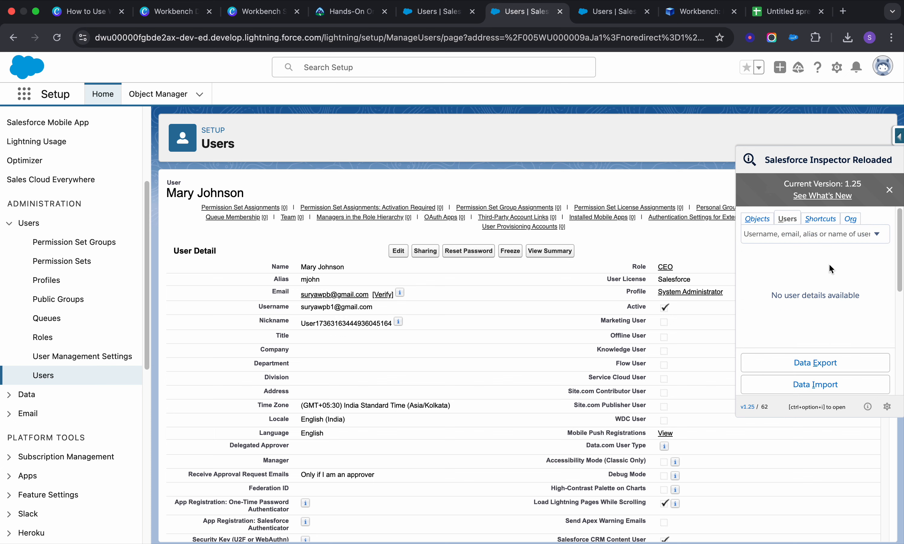
left_click_drag(869, 280, 801, 282)
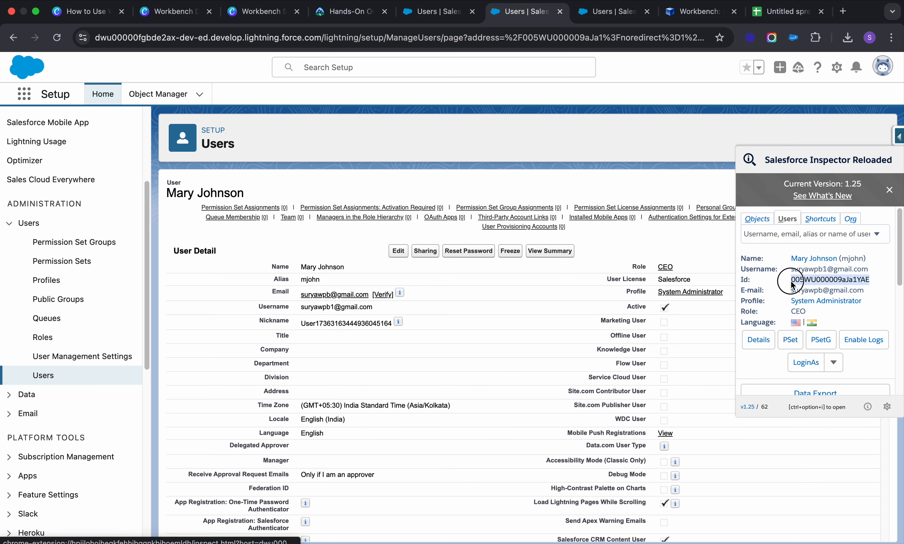
Step: Switch to Google Sheets, replace the OwnerId in AU2 with the copied user ID and fill it down through AU33
left_click(783, 11)
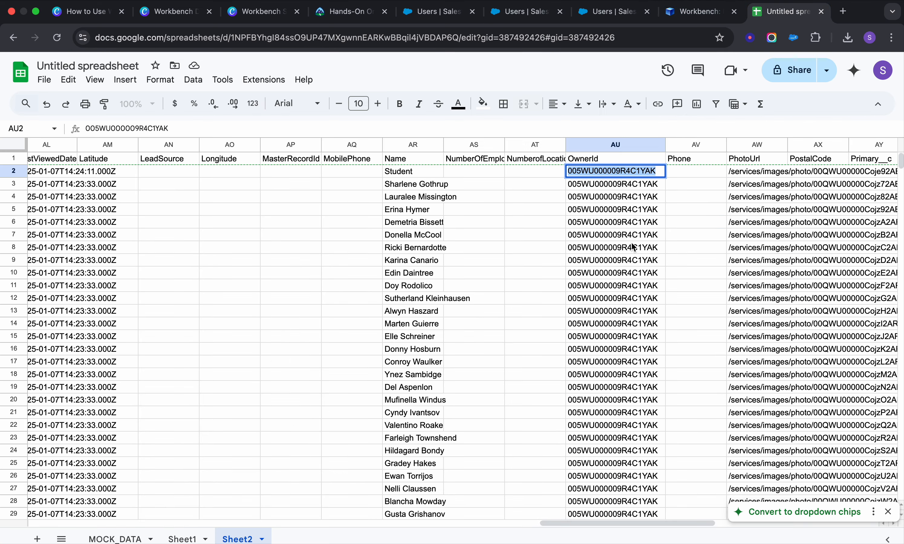
type("005WU000009aJa1YAE")
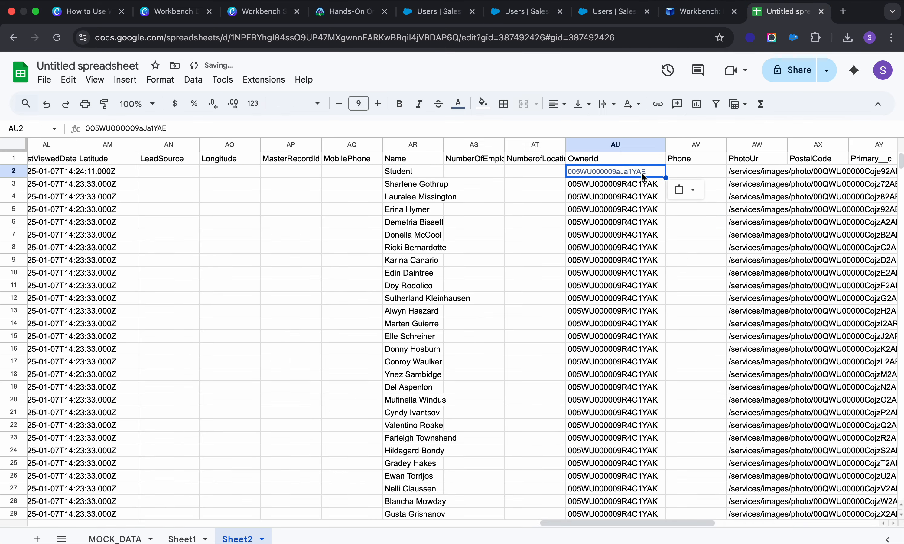
left_click_drag(664, 177, 650, 513)
scroll(644, 481, "down", 10)
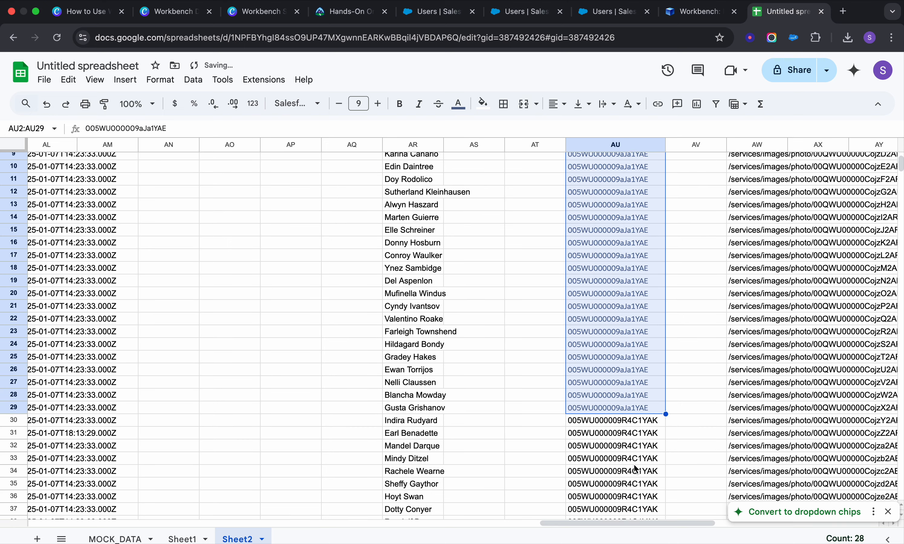
scroll(633, 464, "up", 8)
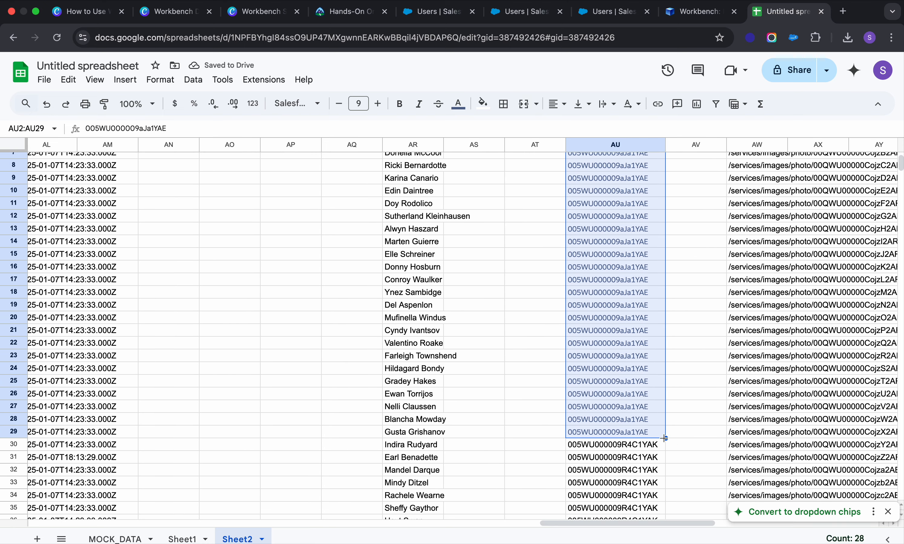
left_click_drag(665, 438, 666, 483)
scroll(653, 462, "up", 3)
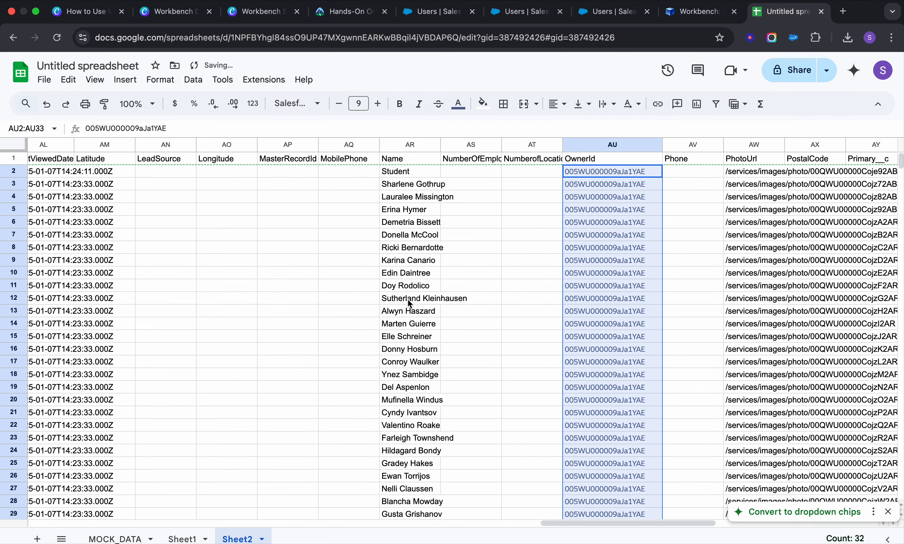
scroll(158, 229, "left", 15)
scroll(157, 227, "left", 20)
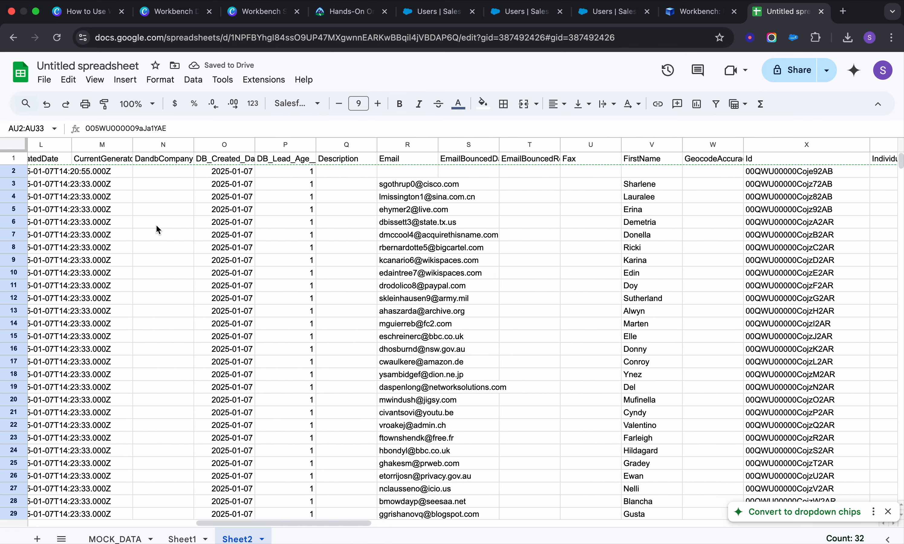
left_click(41, 80)
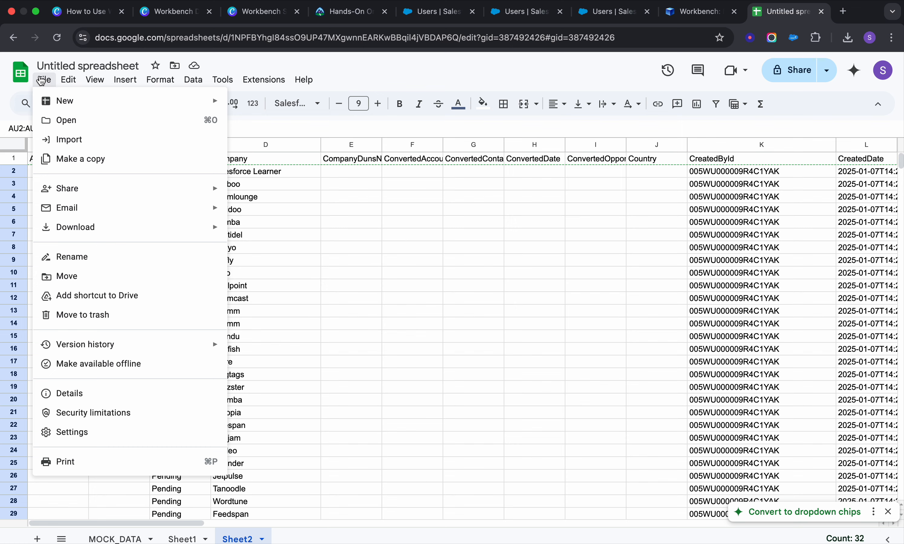
left_click(474, 248)
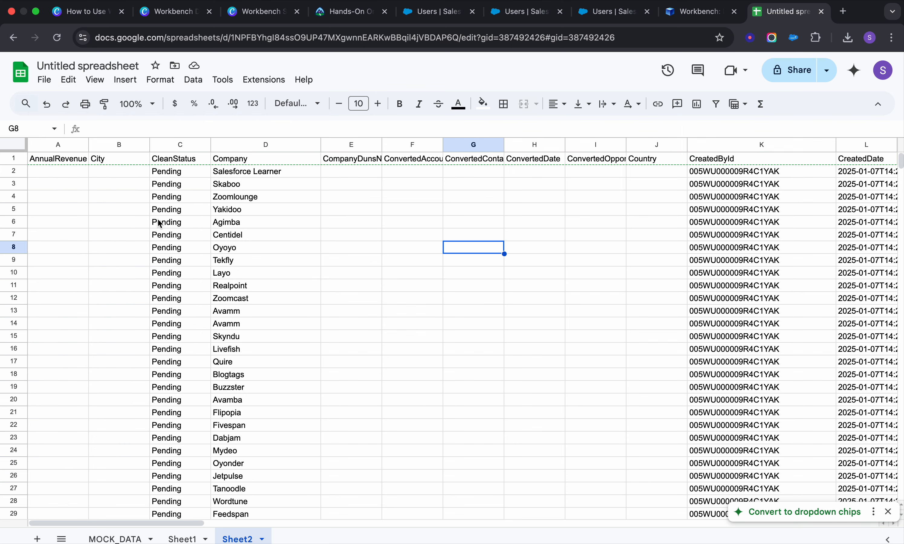
left_click(73, 161)
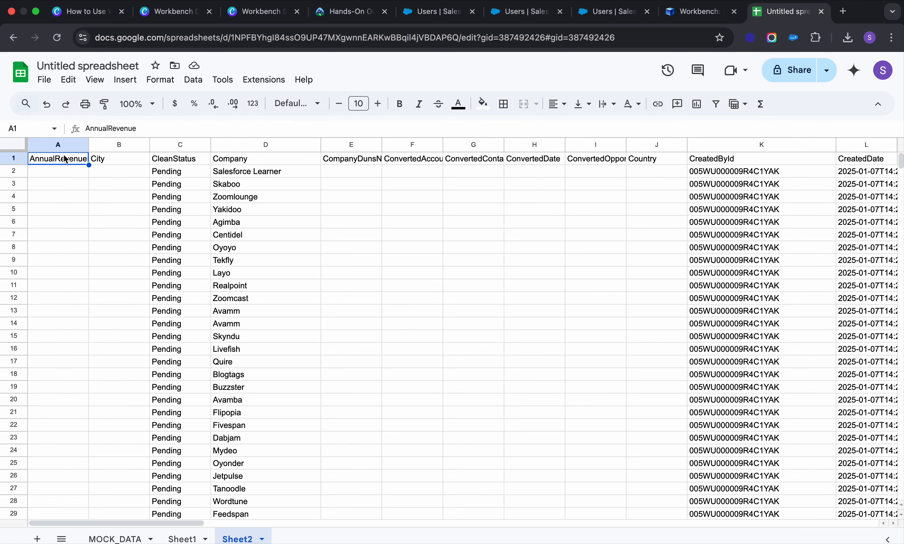
key("ctrl+shift+Right")
key("ctrl+shift+Down")
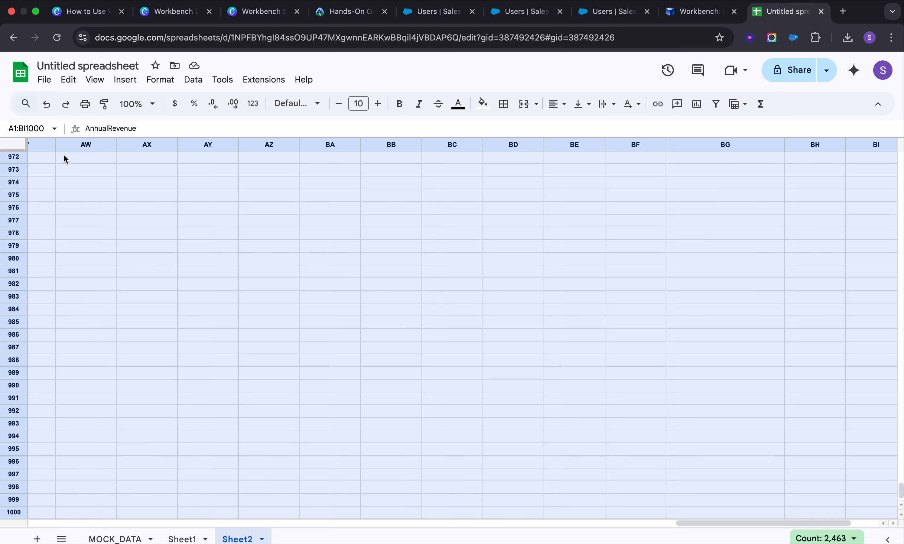
left_click(114, 278)
Step: Select the populated lead data range A1:BI101 in Sheet2, excluding the empty rows below, and copy it
key("ctrl+Up")
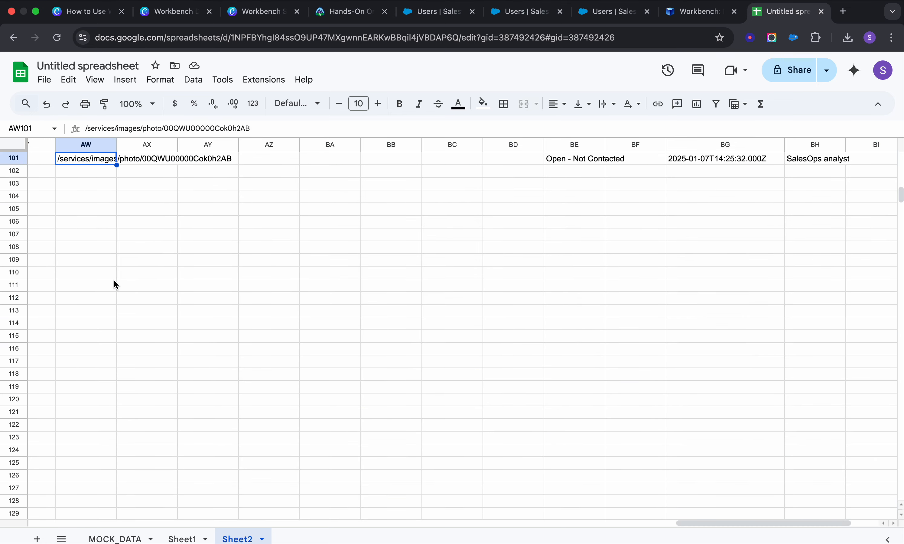
scroll(54, 183, "left", 15)
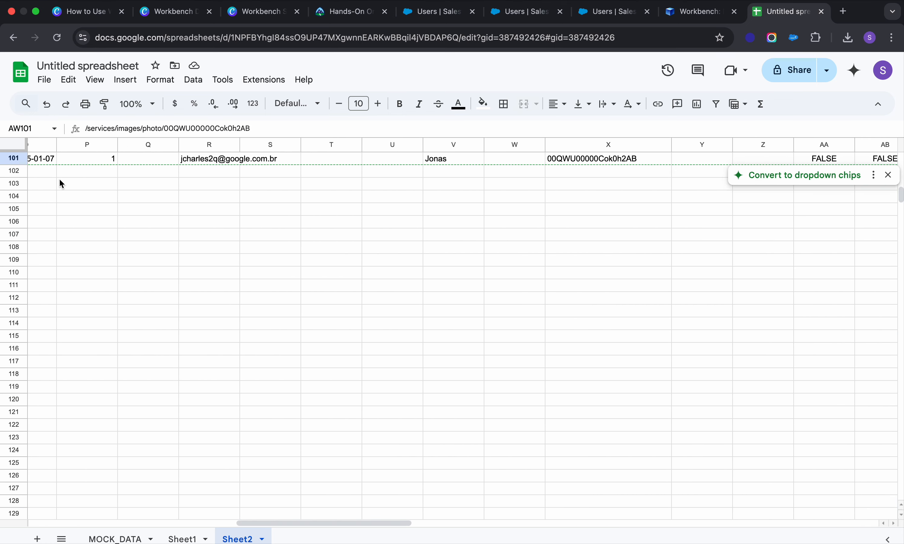
left_click(60, 176)
scroll(65, 174, "left", 10)
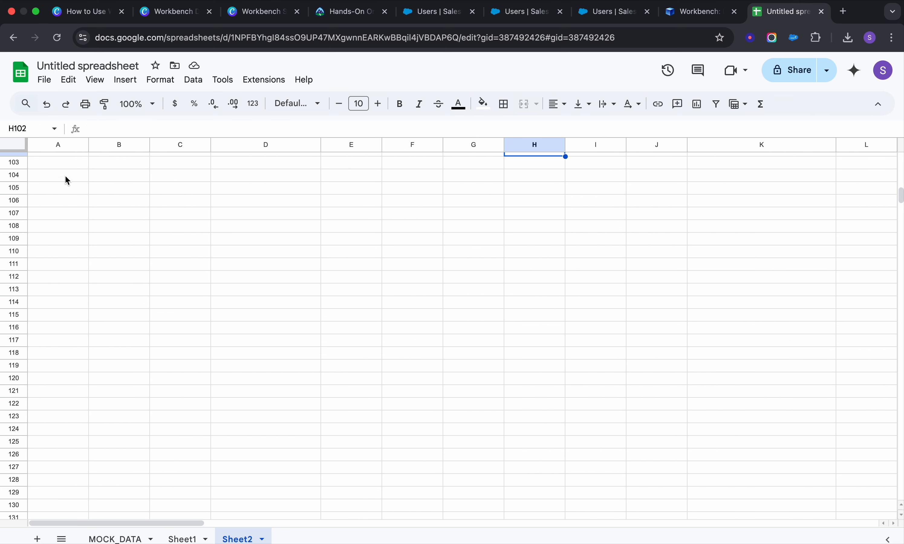
scroll(70, 250, "up", 3)
left_click(70, 229)
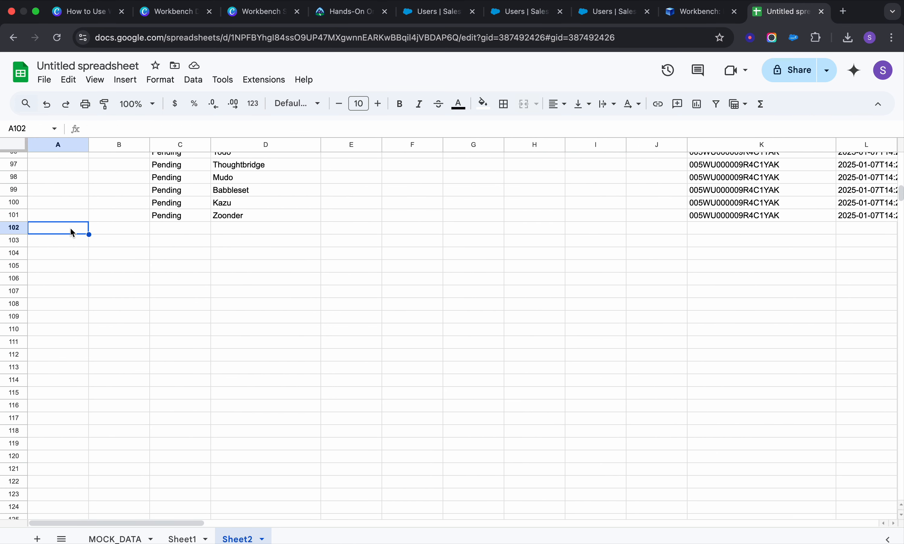
key("Up")
key("shift+Right")
key("shift+Right")
key("ctrl+shift+Right")
key("ctrl+shift+Right")
key("ctrl+shift+Right")
key("ctrl+shift+Right")
key("ctrl+shift+Right")
key("ctrl+shift+Right")
key("ctrl+shift+Right")
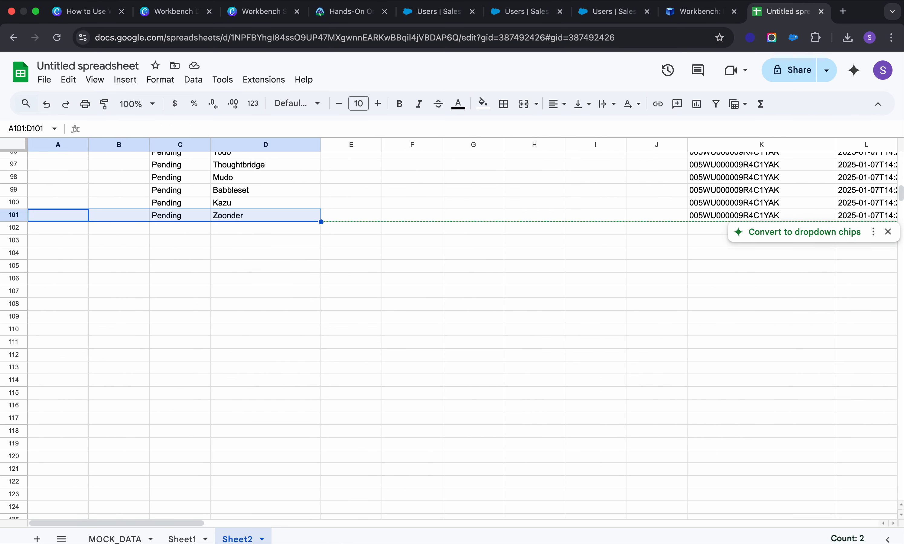
key("ctrl+shift+Right")
key("ctrl+shift+Right")
key("ctrl+shift+Right")
key("ctrl+shift+Right")
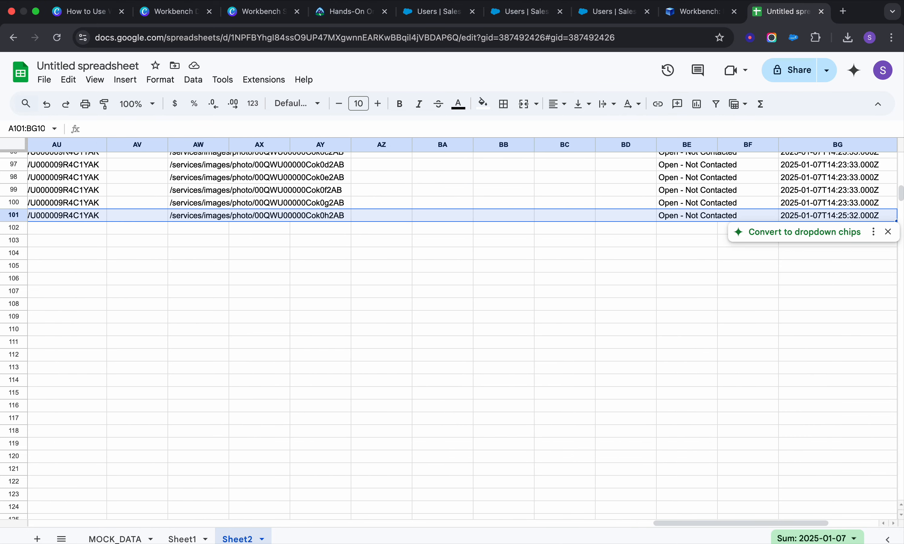
key("ctrl+shift+Right")
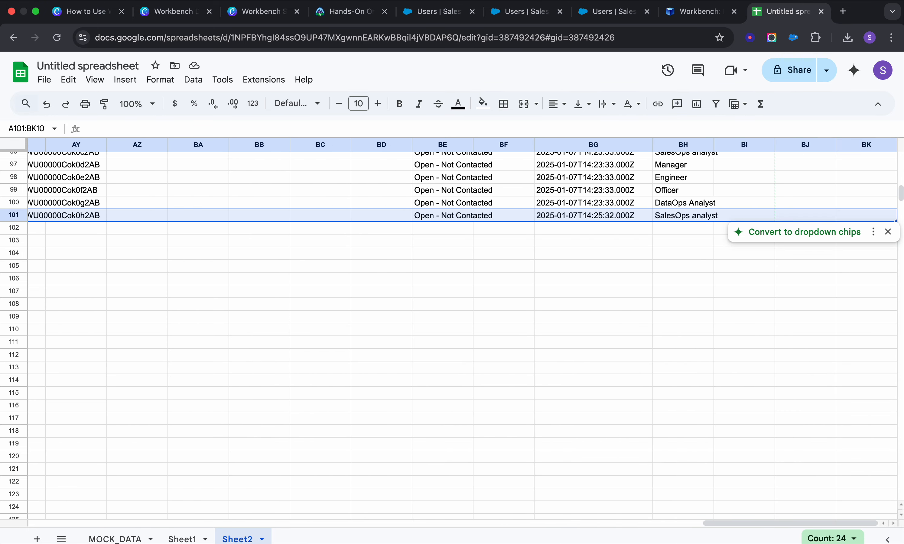
key("shift+Left")
key("shift+Left")
key("ctrl+shift+Up")
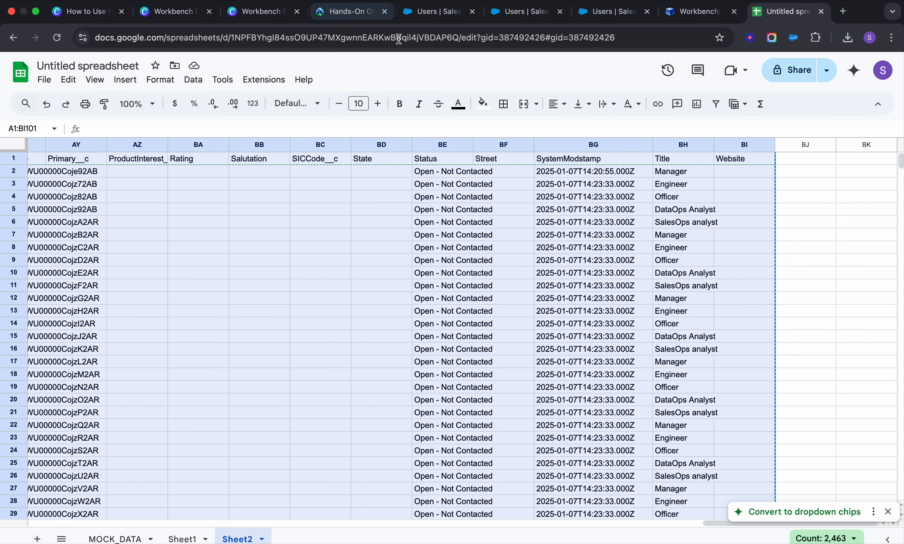
left_click(45, 79)
mouse_move(67, 81)
left_click(66, 101)
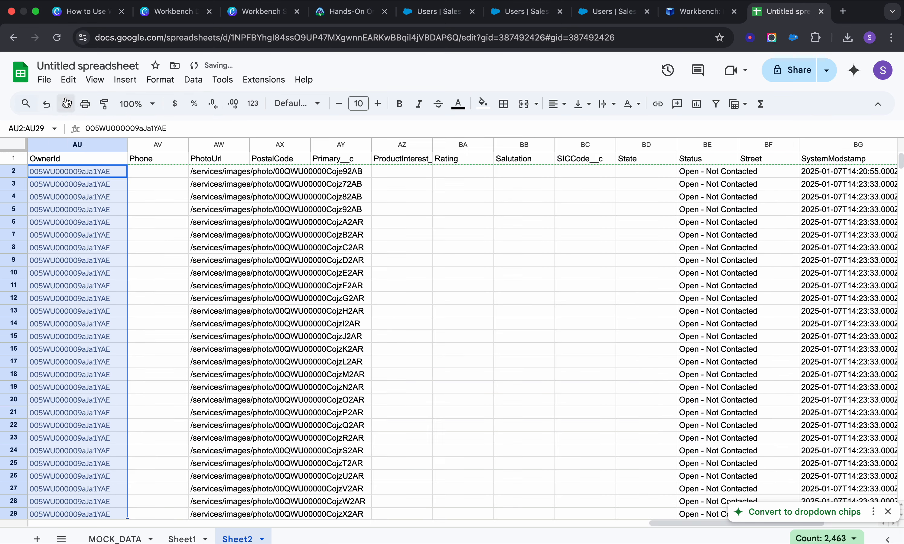
Step: Create a new blank spreadsheet and paste the copied lead data starting at A1
left_click(39, 80)
mouse_move(57, 98)
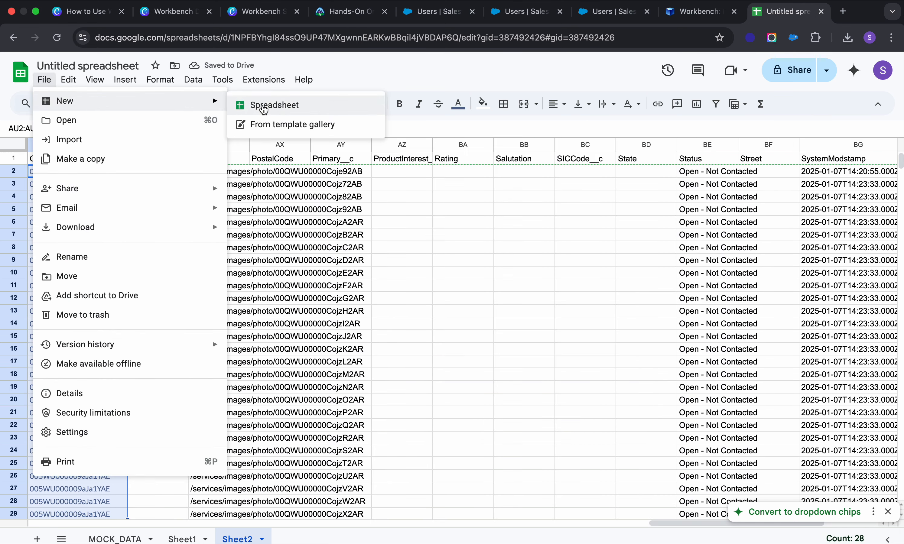
left_click(262, 105)
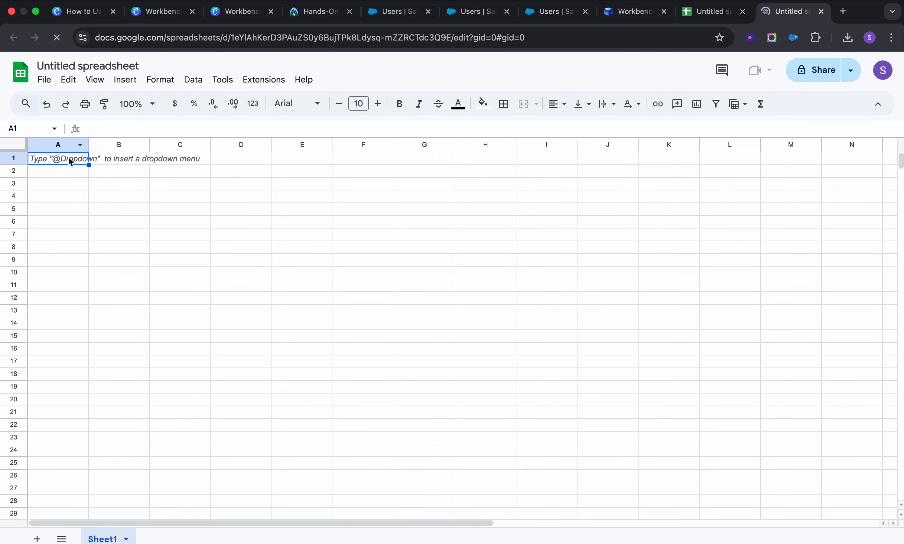
key("super+v")
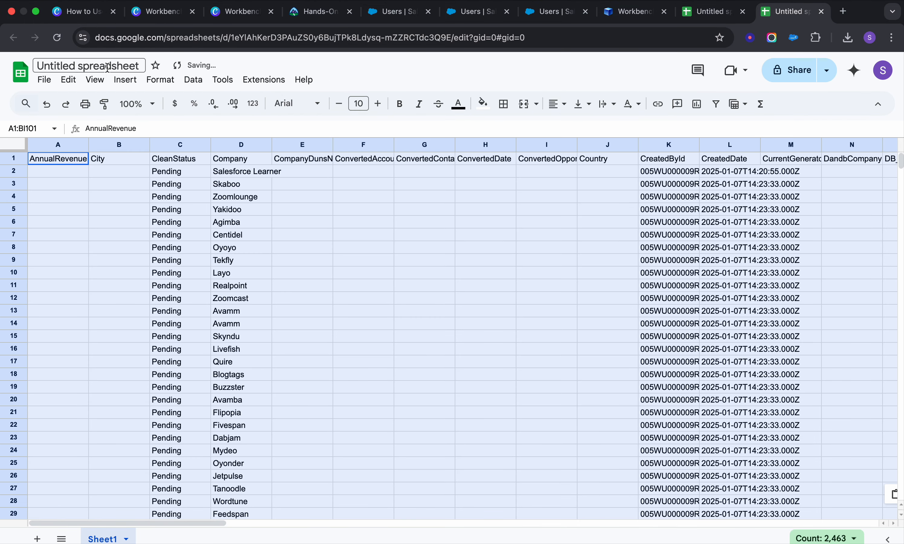
Step: Rename the new spreadsheet as LeadCSV
left_click(119, 65)
type("LeadSC")
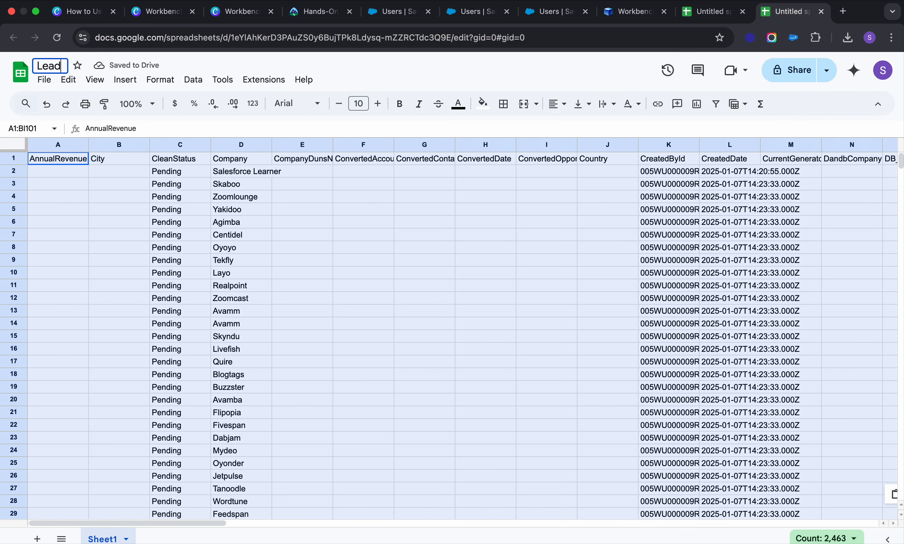
key("BackSpace")
key("BackSpace")
type("CSV")
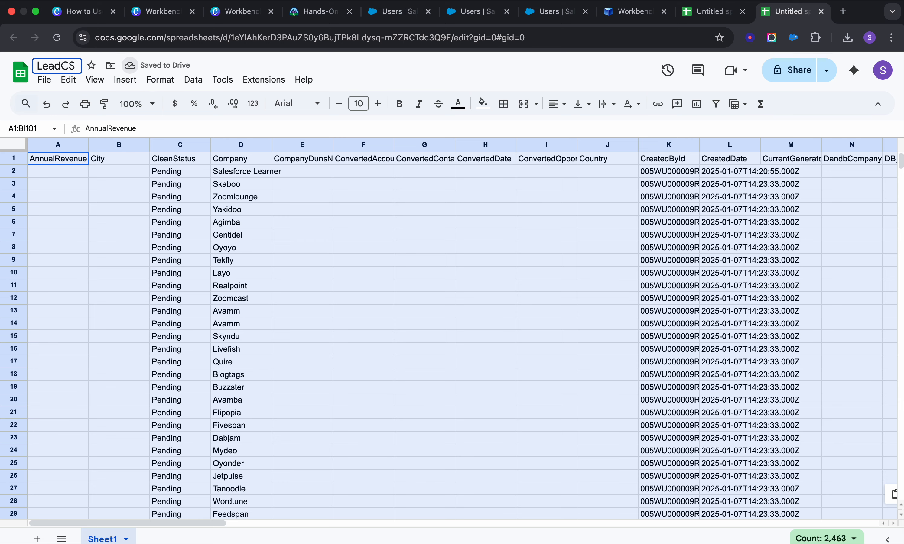
left_click(331, 235)
Step: Look over the pasted lead rows and download the sheet as a comma-separated values (.csv) file
scroll(407, 280, "down", 20)
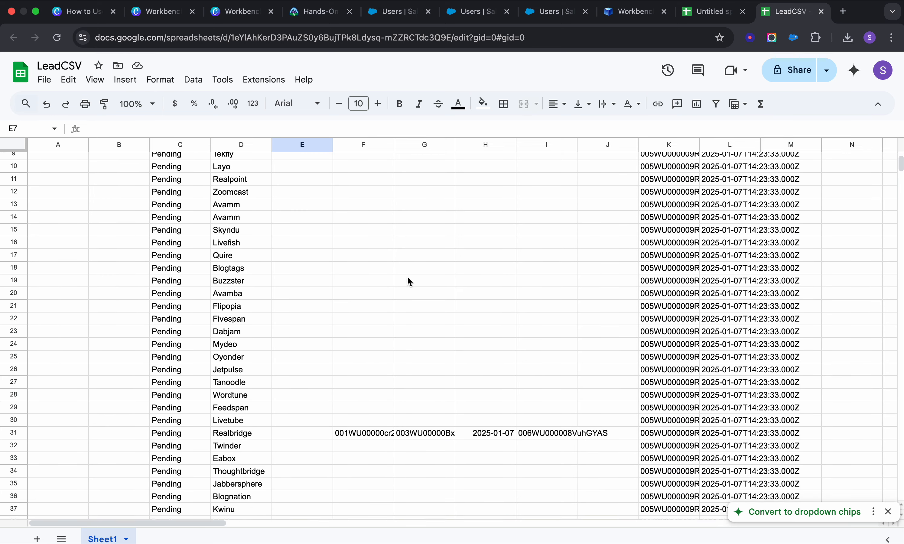
scroll(407, 280, "up", 20)
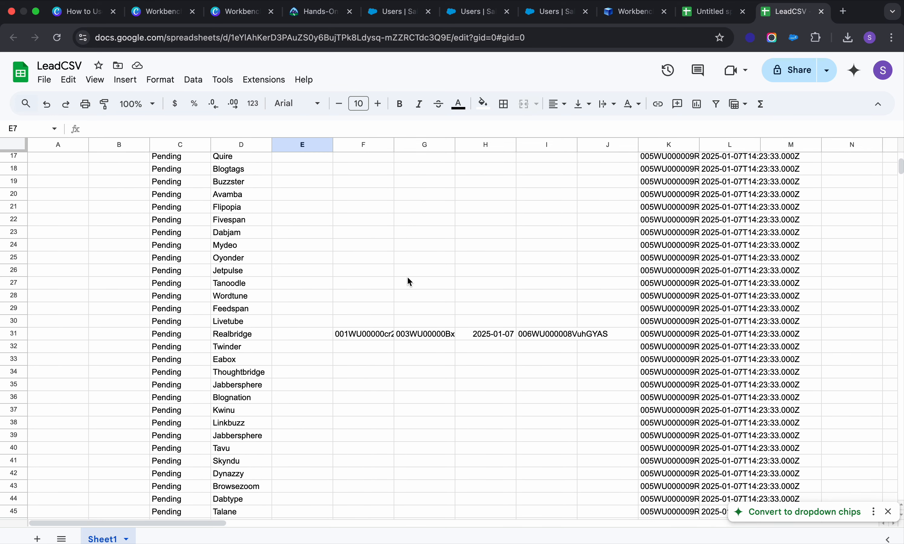
scroll(407, 279, "up", 5)
scroll(350, 271, "down", 20)
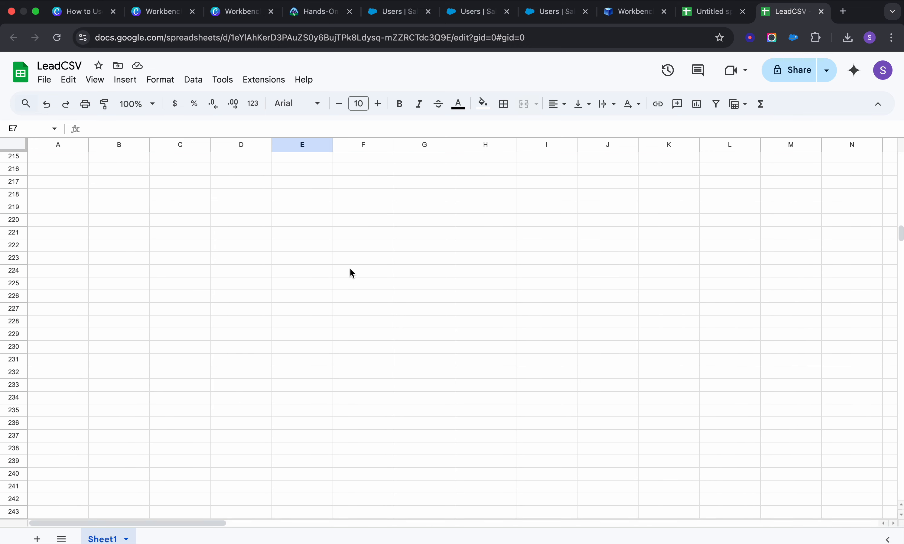
scroll(351, 272, "up", 20)
left_click(44, 79)
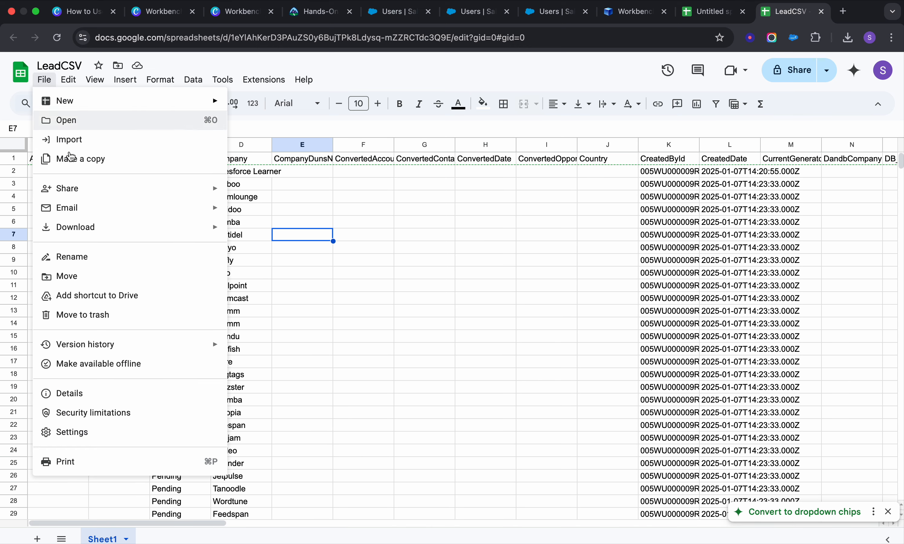
mouse_move(121, 227)
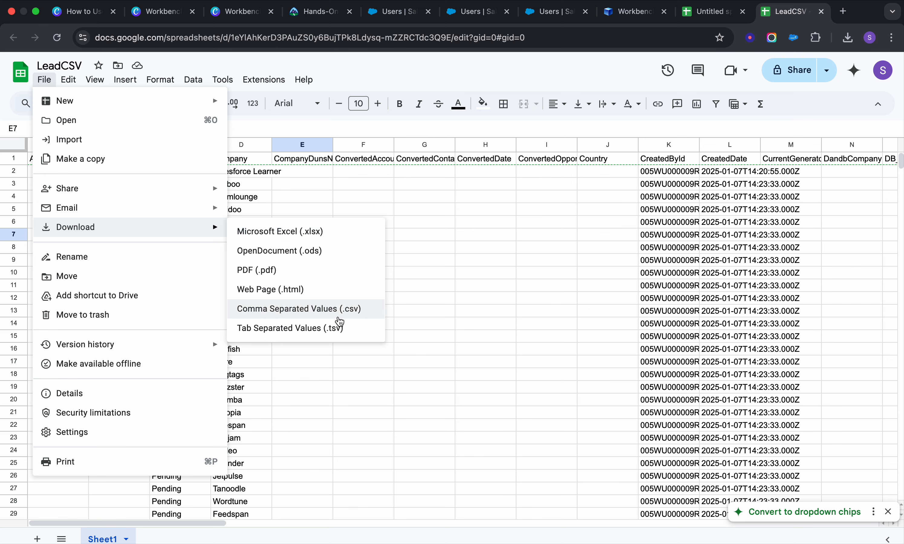
left_click(325, 309)
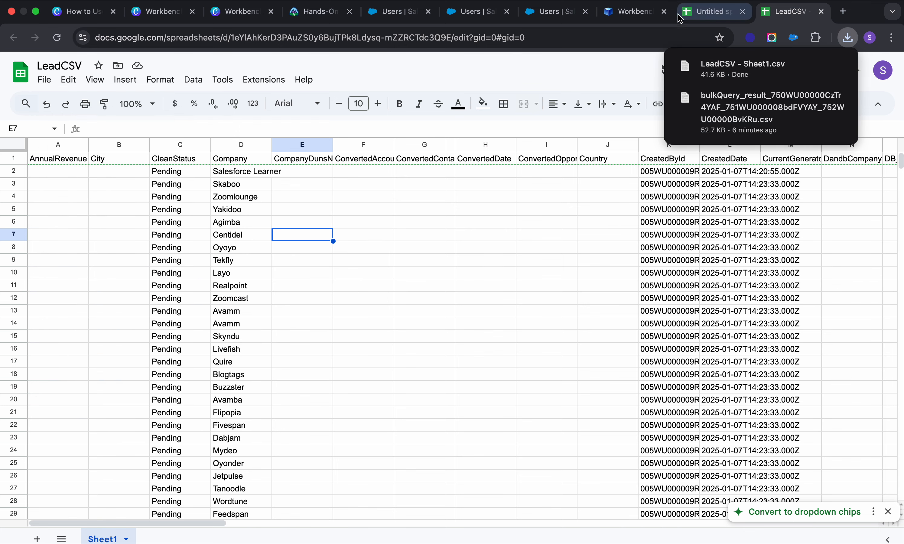
Step: Switch to Workbench and open the data Update page for the Lead object
left_click(630, 19)
mouse_move(419, 68)
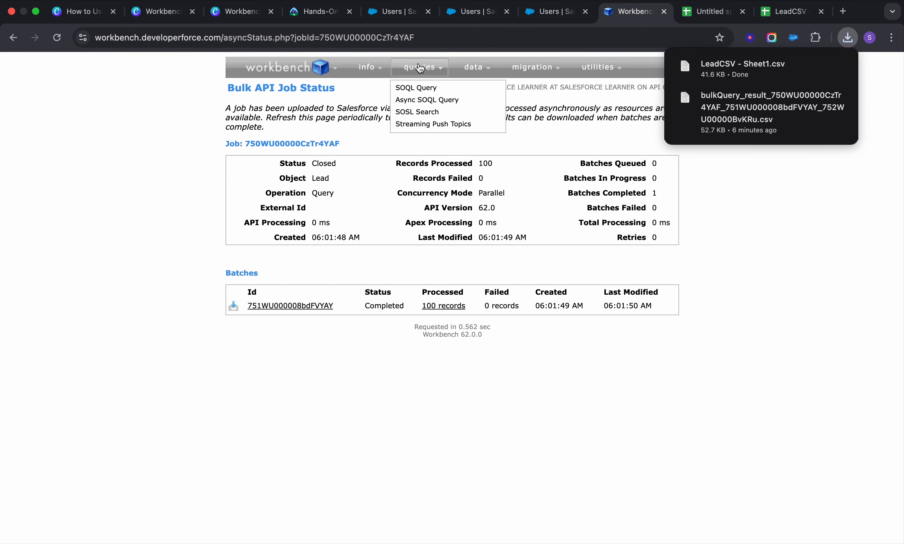
mouse_move(477, 69)
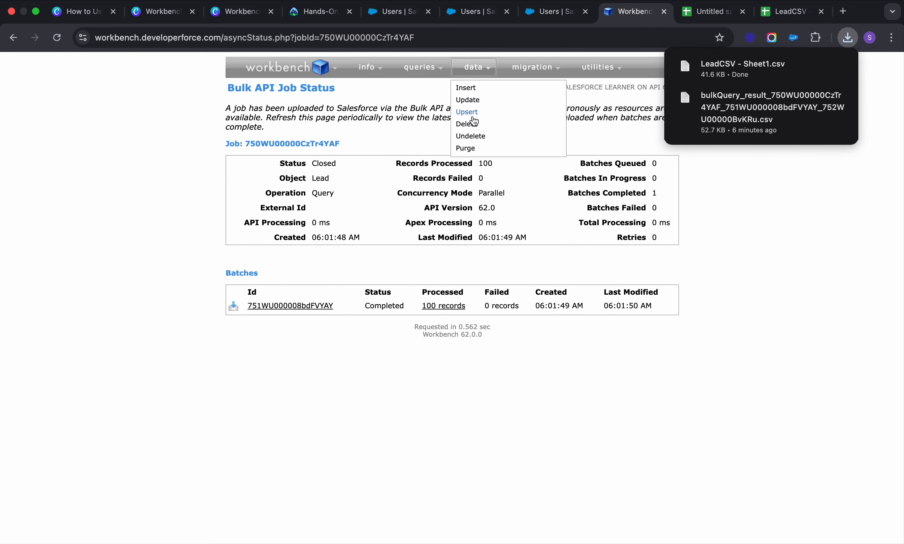
left_click(468, 100)
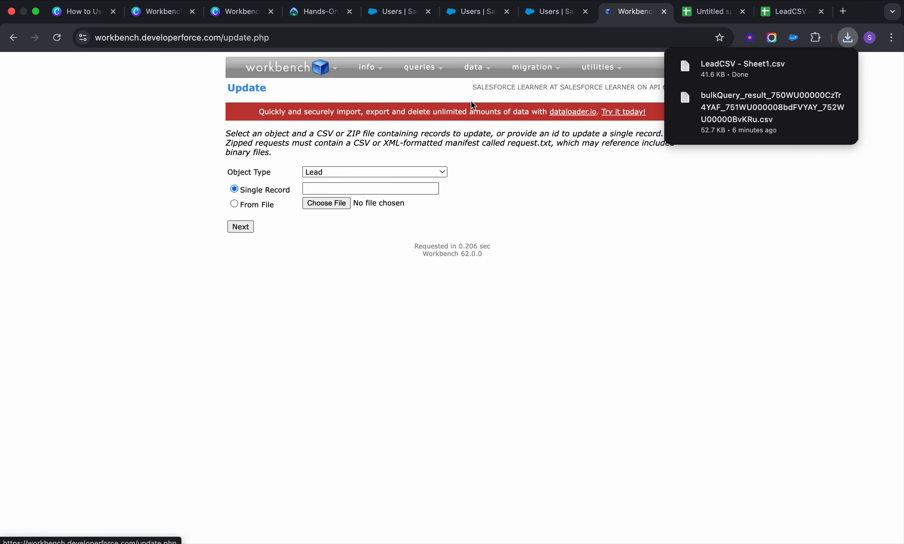
Step: Set the Lead update to use records from a file and upload LeadCSV - Sheet1.csv from Downloads
left_click(236, 206)
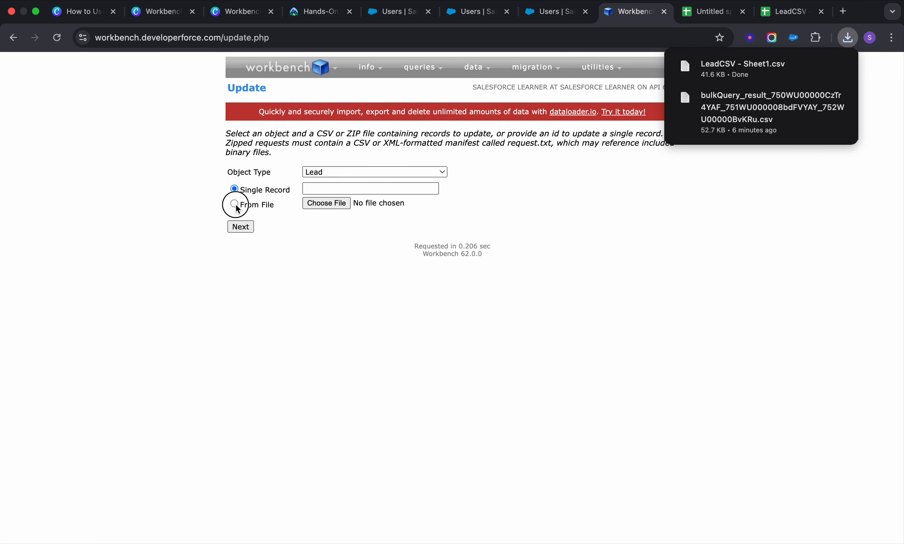
left_click(346, 203)
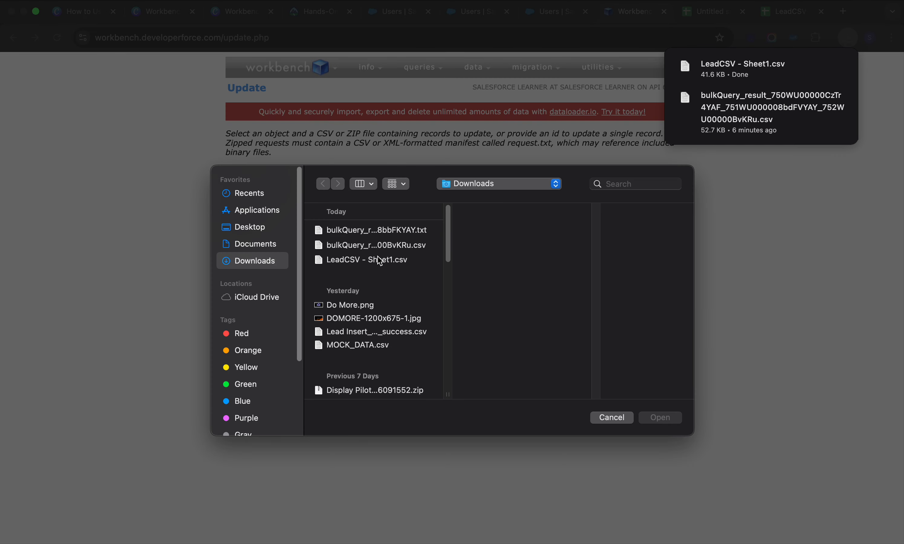
left_click(380, 260)
left_click(660, 418)
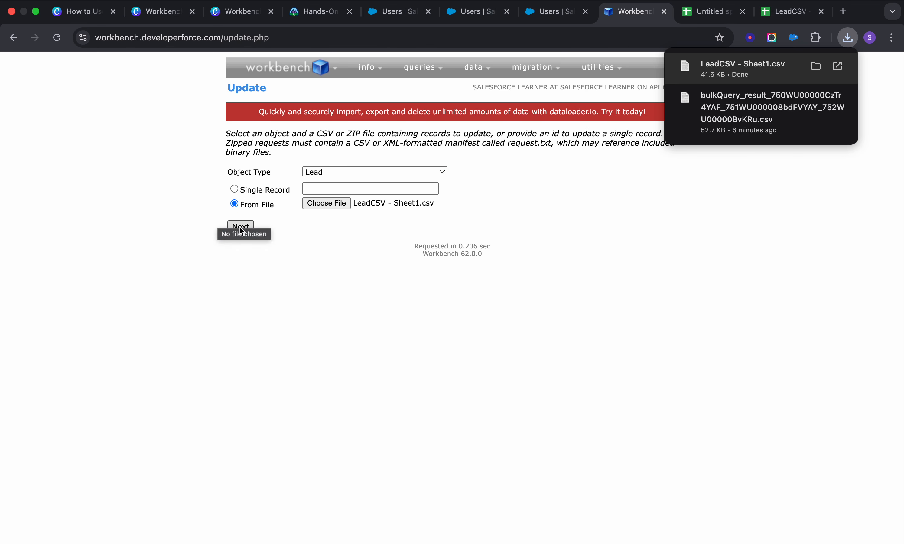
left_click(240, 227)
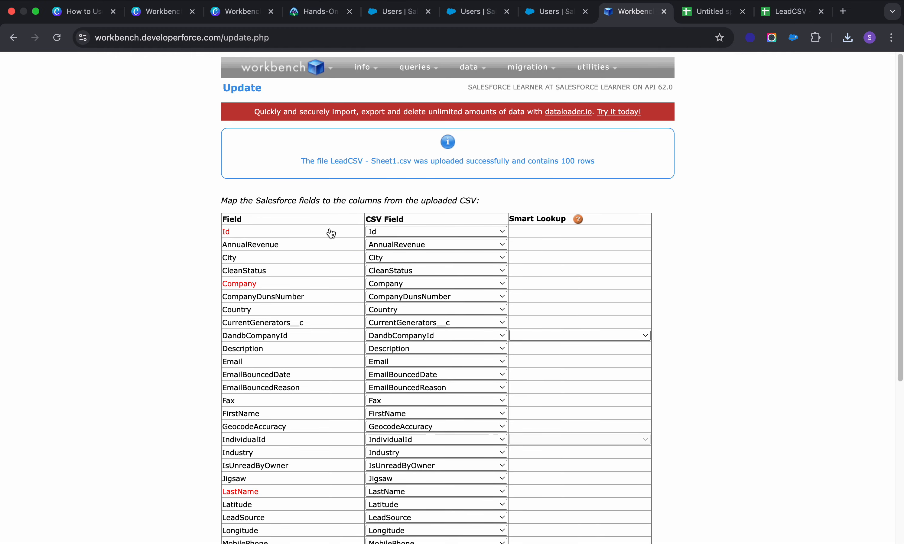
Step: Review the automatic matching of Salesforce Lead fields to CSV columns and submit the field mapping
scroll(447, 220, "down", 3)
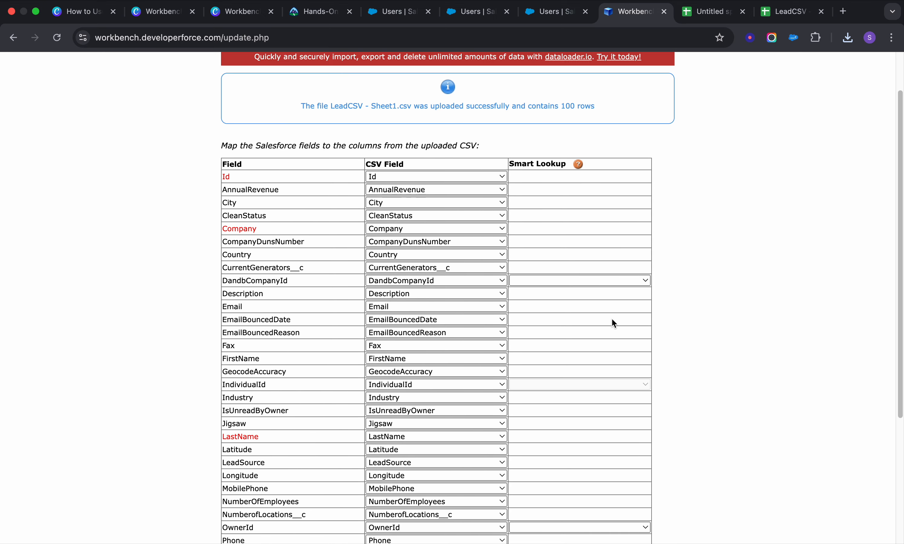
scroll(579, 282, "down", 10)
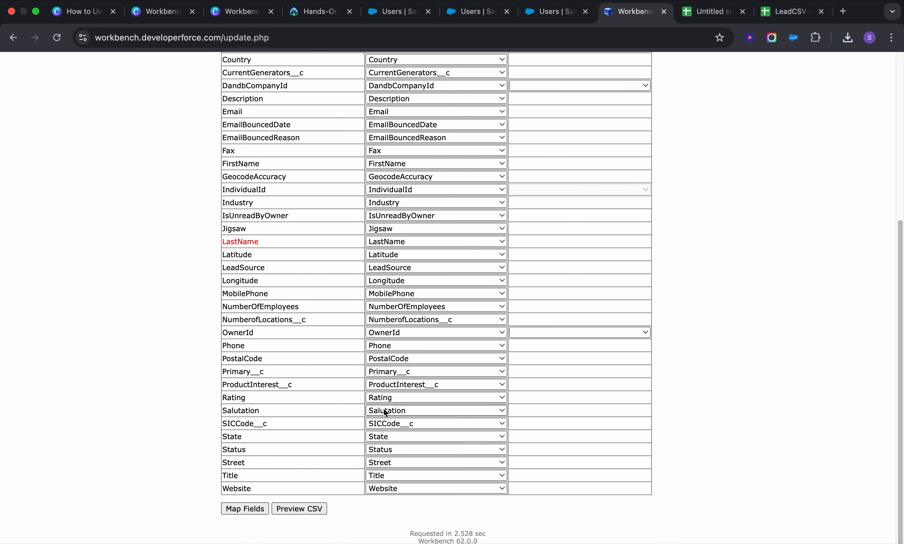
left_click(246, 509)
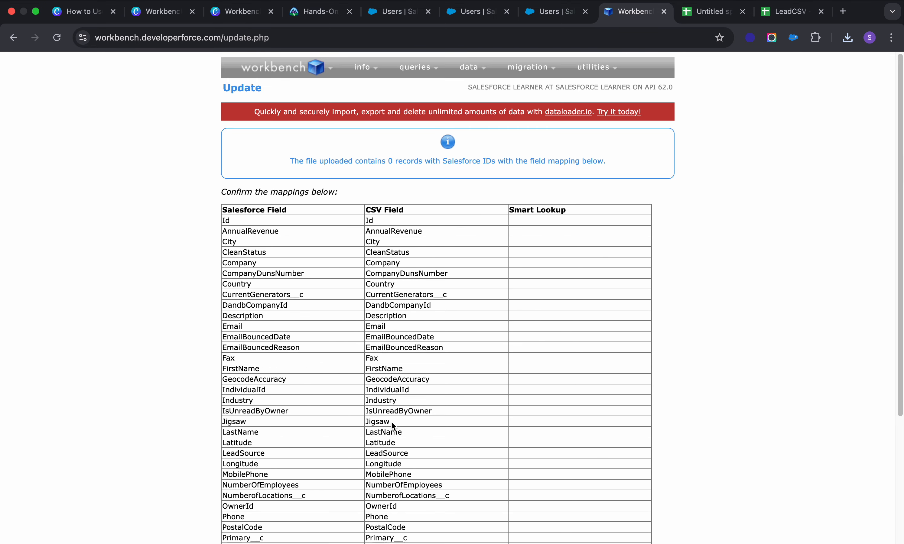
Step: Check the listed Salesforce-to-CSV field mappings and the Bulk API option description, and confirm the Lead update
scroll(392, 425, "down", 7)
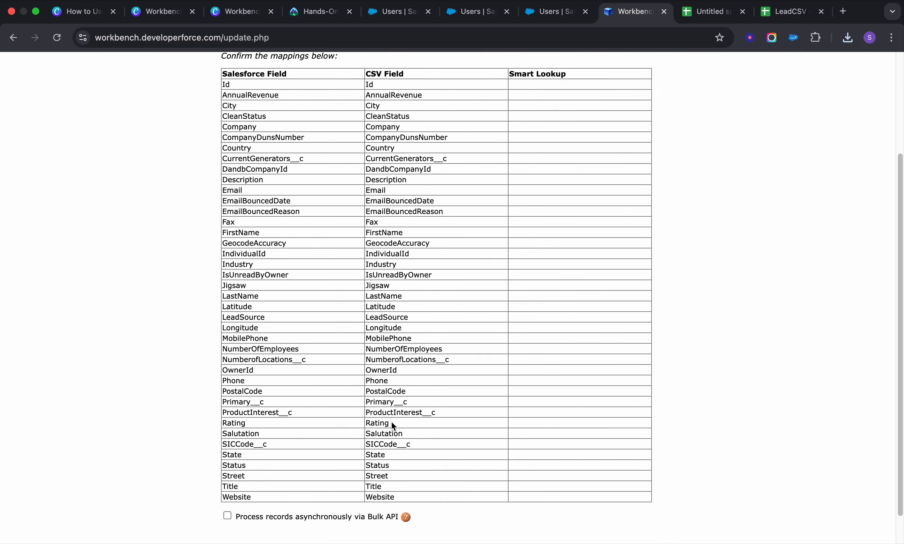
scroll(392, 426, "up", 4)
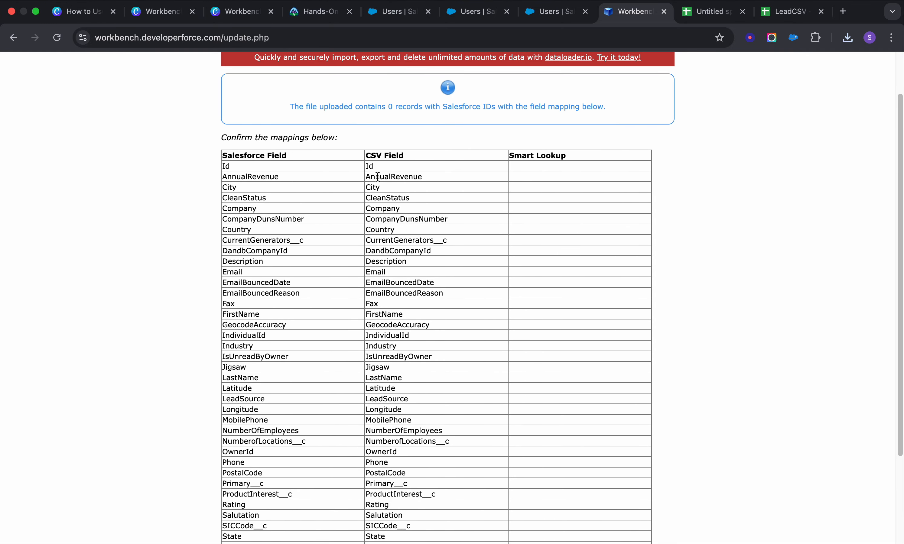
scroll(405, 260, "down", 6)
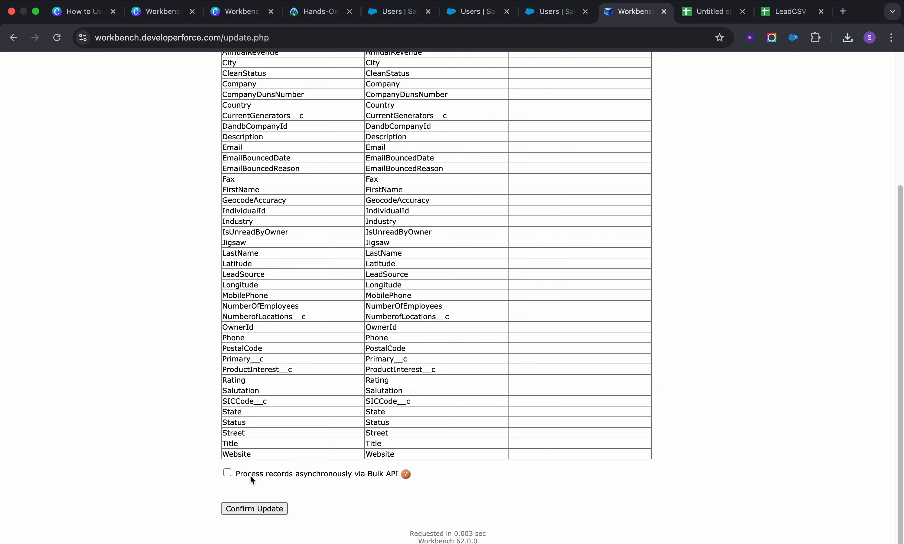
mouse_move(405, 475)
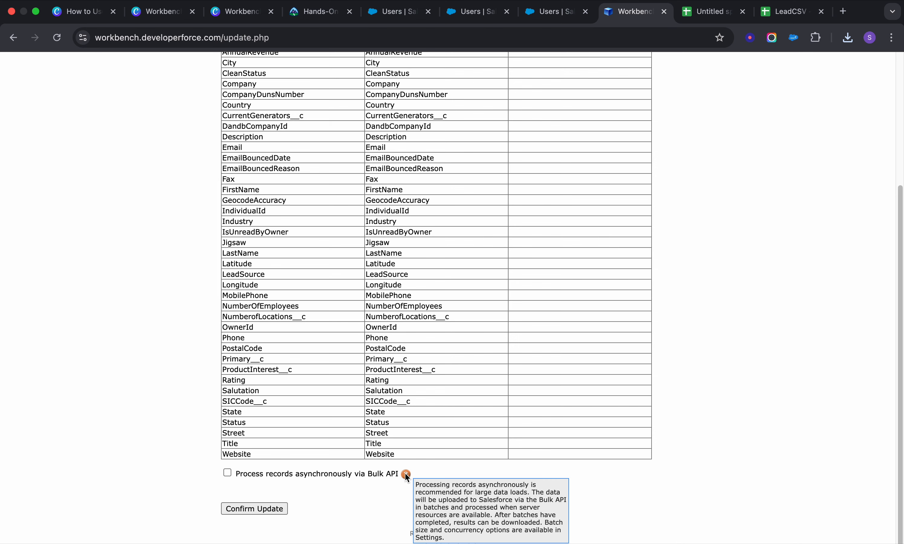
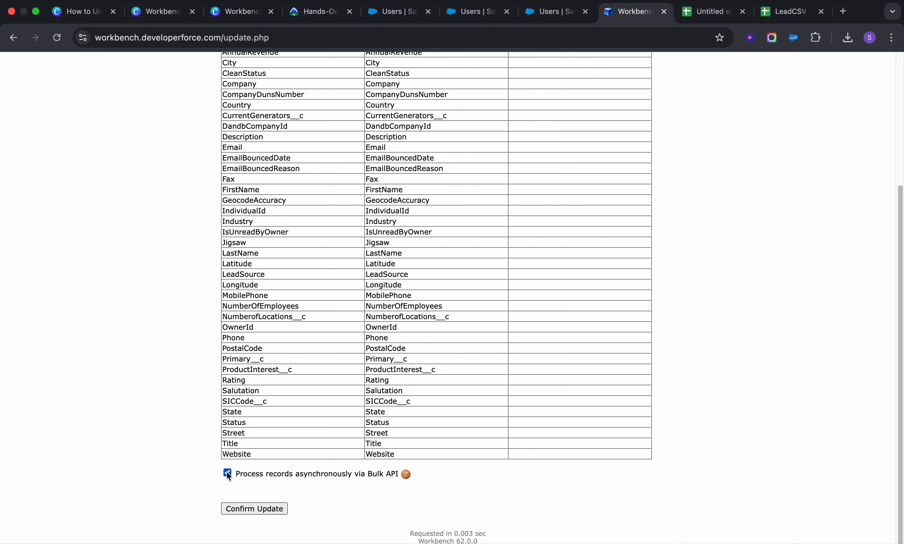
left_click(264, 508)
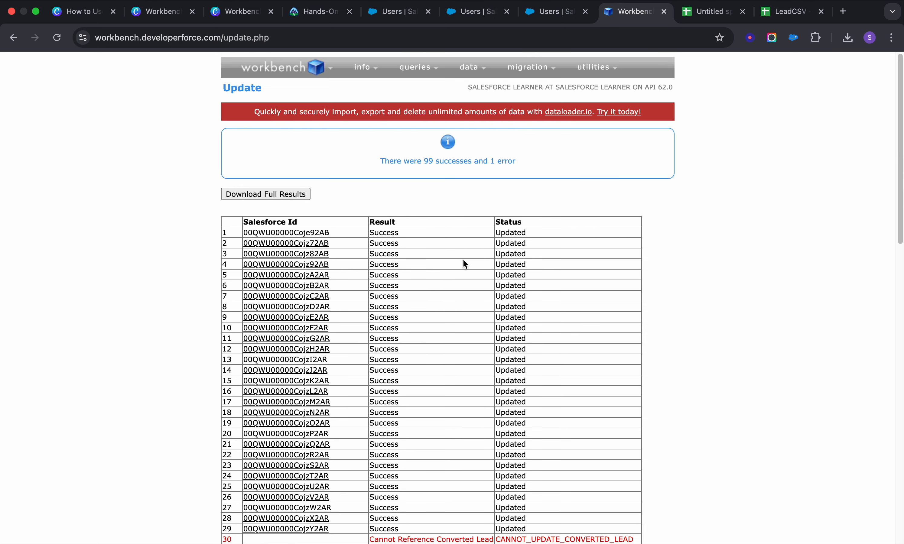
Step: Examine the per-record results of the Lead update, including the error reported for record 30
scroll(523, 274, "down", 5)
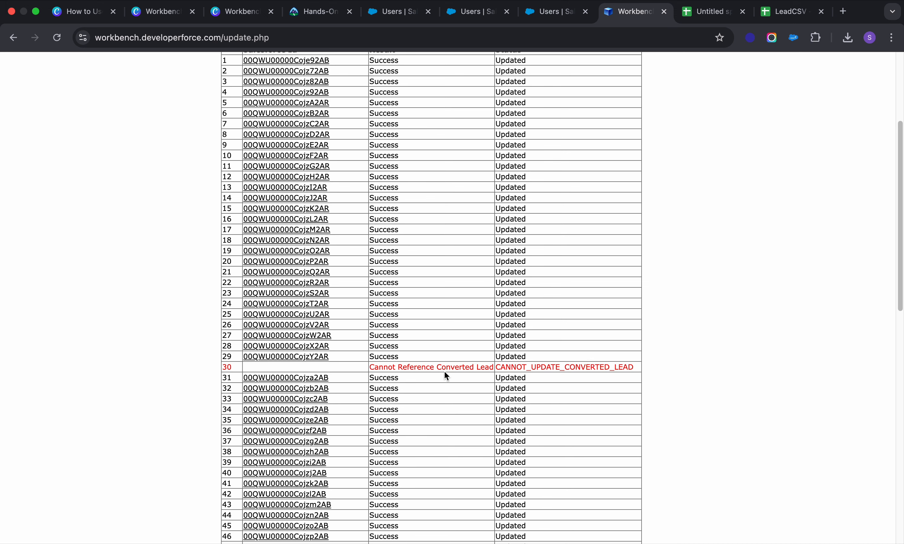
scroll(445, 371, "down", 10)
scroll(444, 372, "down", 7)
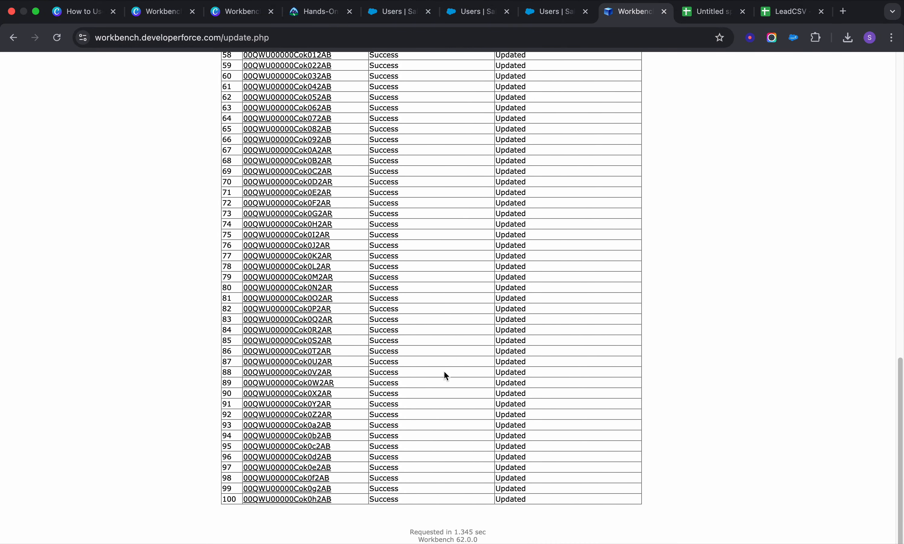
scroll(445, 375, "up", 15)
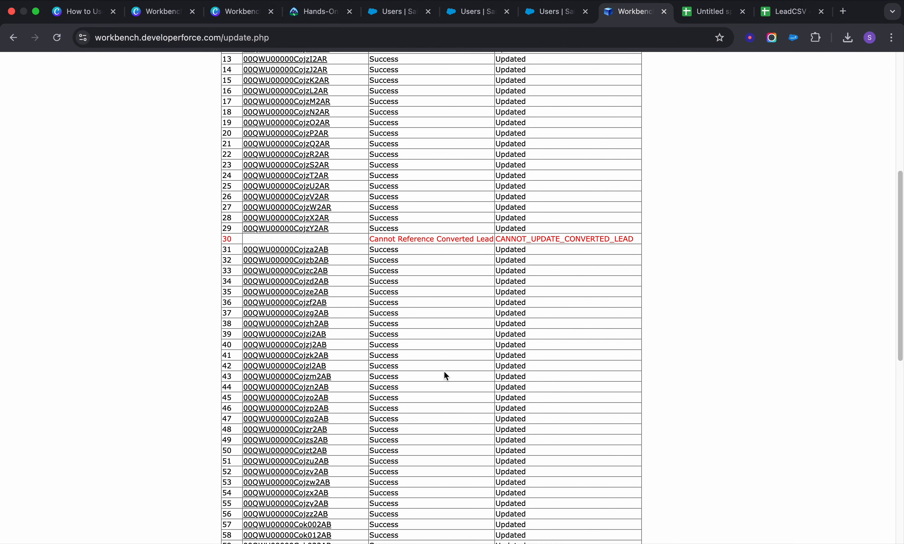
left_click_drag(363, 295, 620, 296)
scroll(529, 316, "up", 1)
left_click(428, 299)
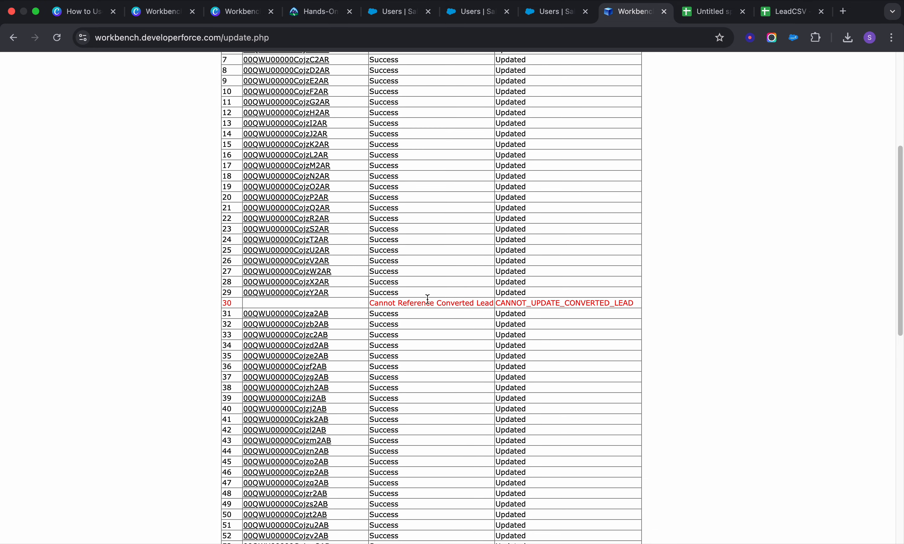
left_click_drag(371, 301, 561, 303)
scroll(491, 325, "up", 10)
scroll(491, 322, "down", 1)
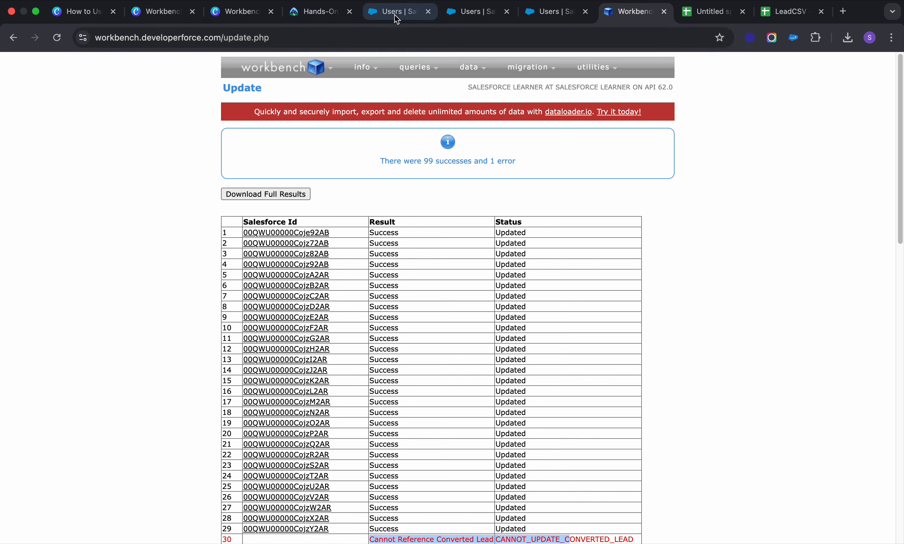
Step: Download the full update results and add a new sheet to the LeadCSV spreadsheet in Google Sheets
left_click(284, 195)
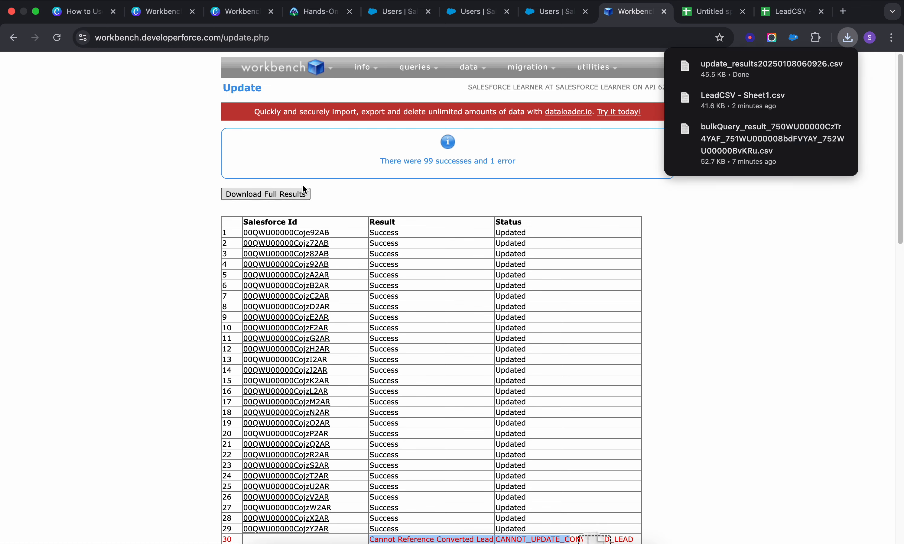
mouse_move(741, 69)
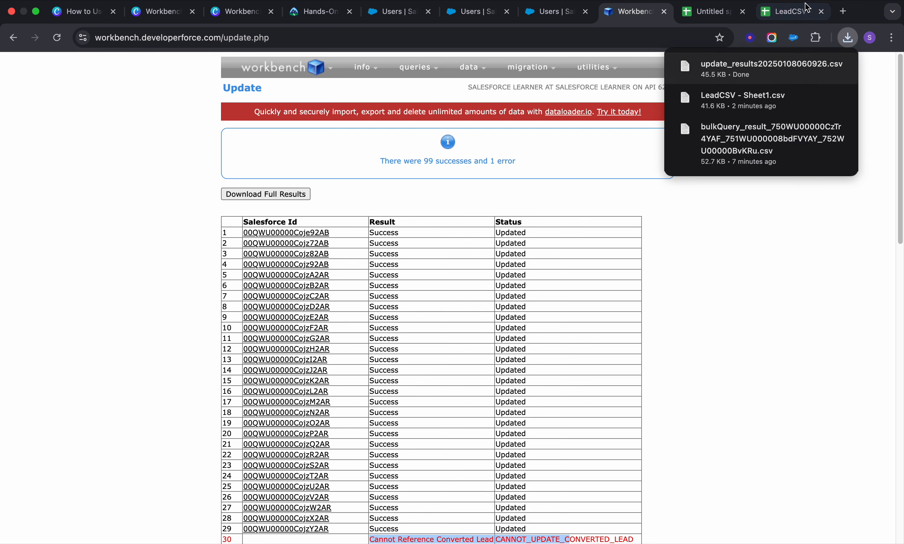
left_click(797, 11)
left_click(45, 539)
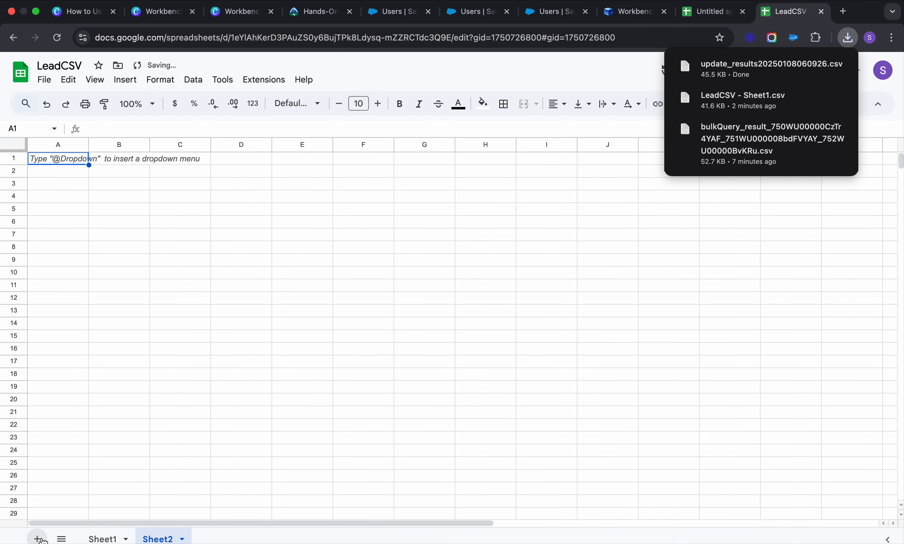
Step: Import update_results20250108060926.csv from Downloads into the new sheet, with the import location set to Replace current sheet
left_click(43, 81)
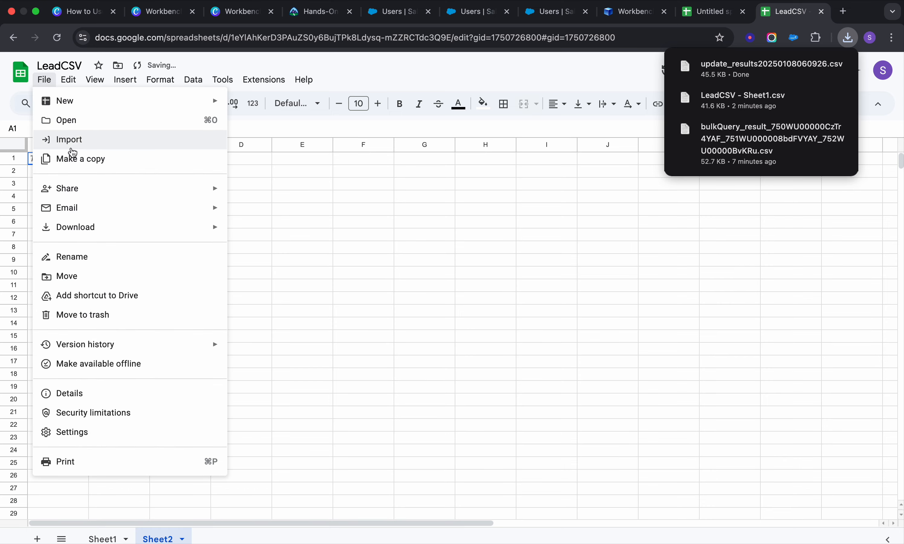
left_click(70, 143)
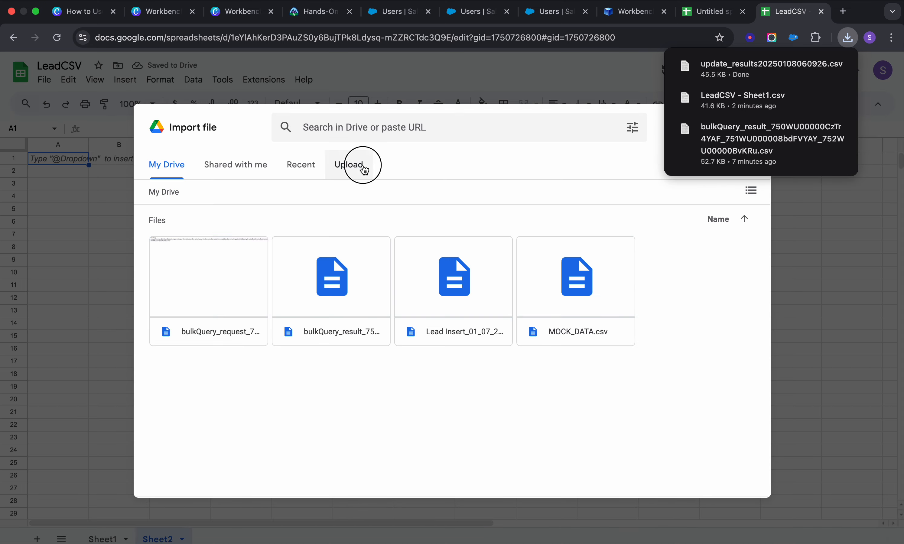
left_click(359, 167)
left_click(456, 385)
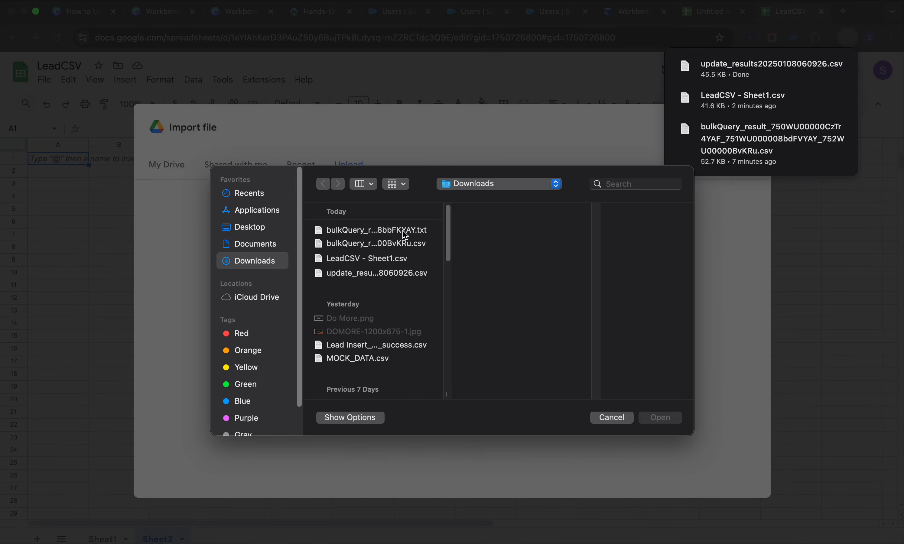
left_click(395, 273)
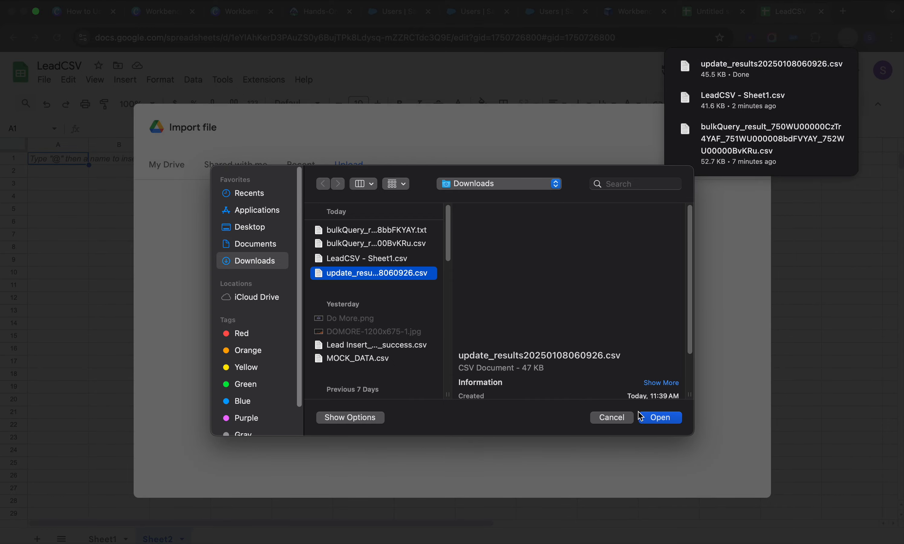
left_click(660, 418)
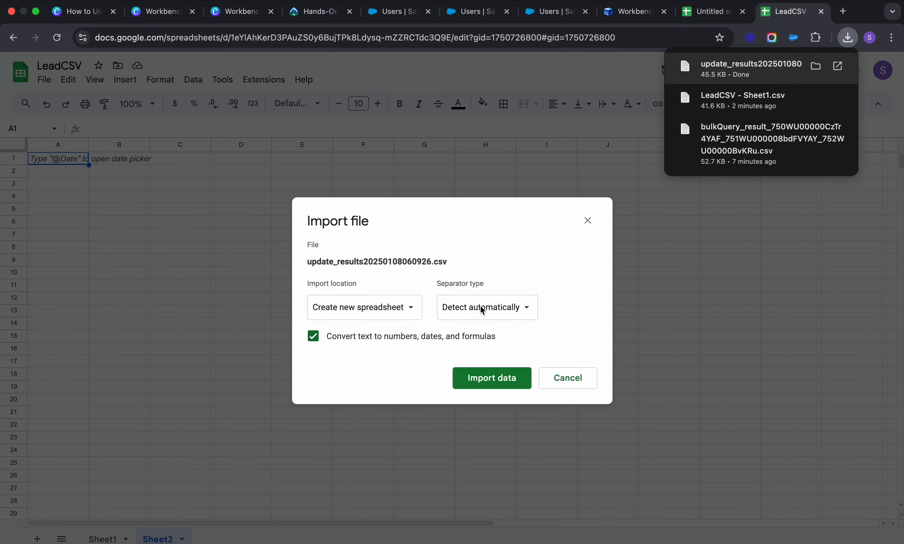
left_click(408, 308)
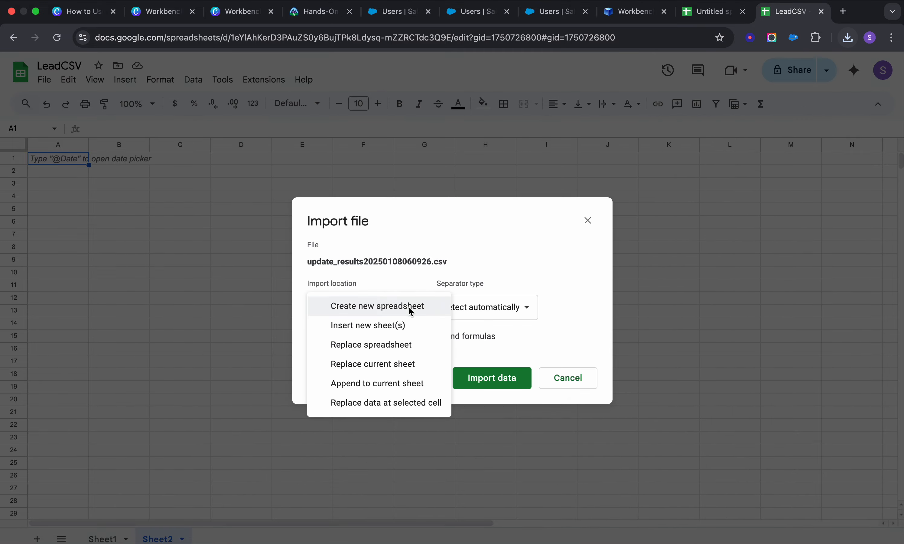
left_click(391, 368)
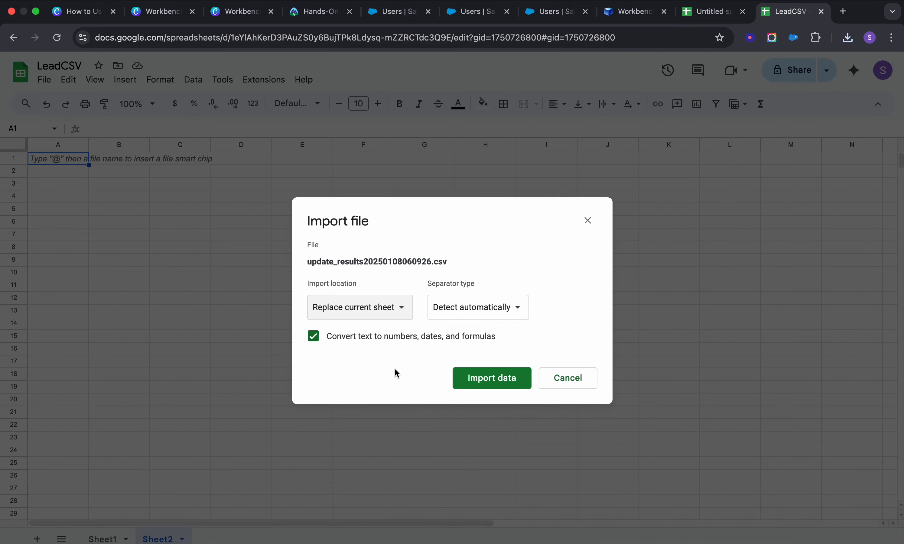
left_click(496, 380)
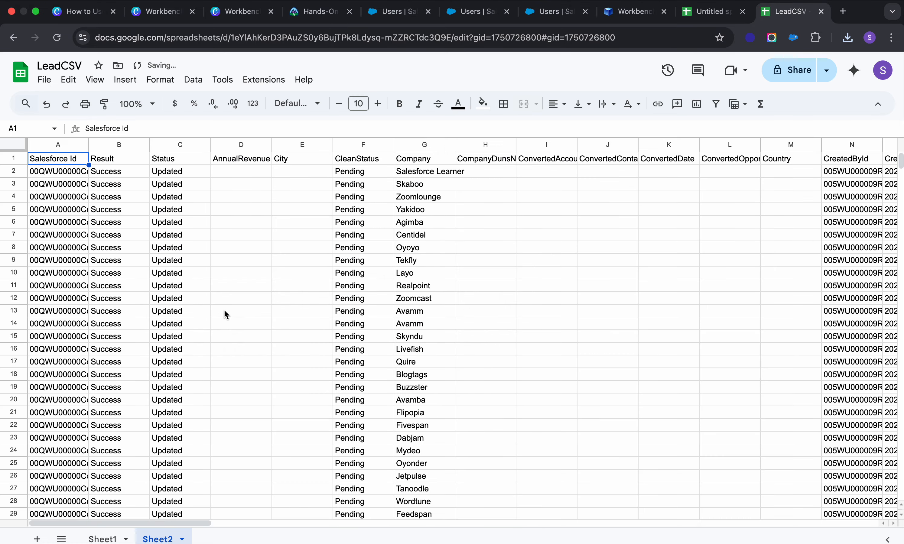
Step: Examine the imported update results: the Result and Status columns, the error in row 31, and the owner, lead status and title columns
left_click_drag(173, 173, 158, 308)
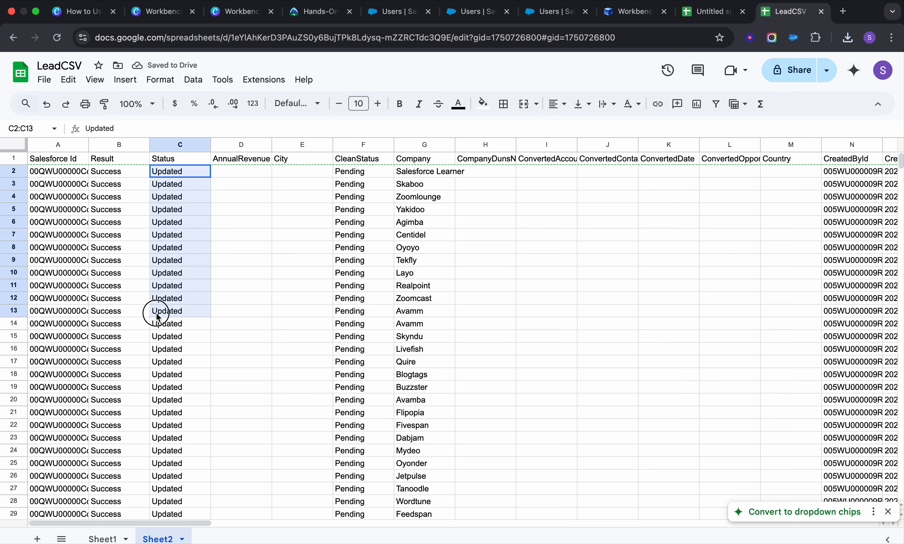
scroll(160, 303, "down", 20)
scroll(159, 303, "up", 20)
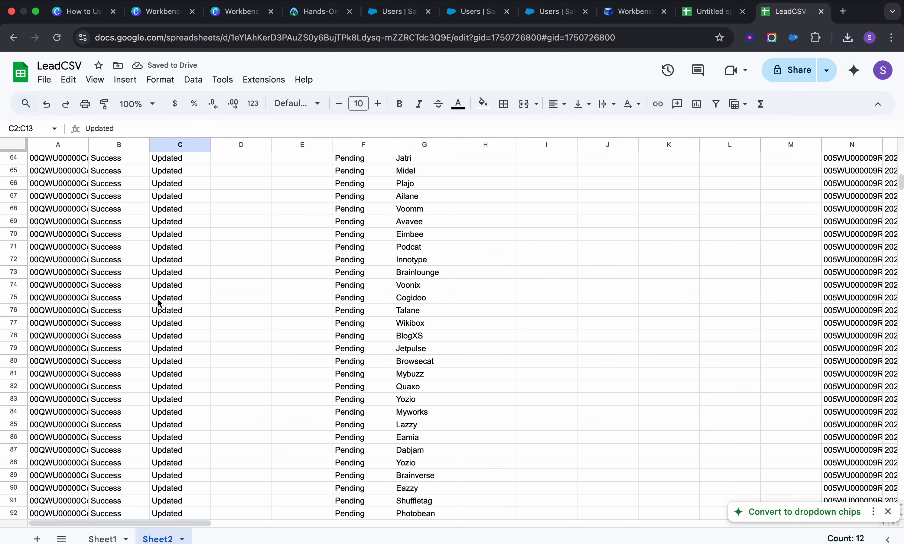
left_click_drag(97, 358, 250, 363)
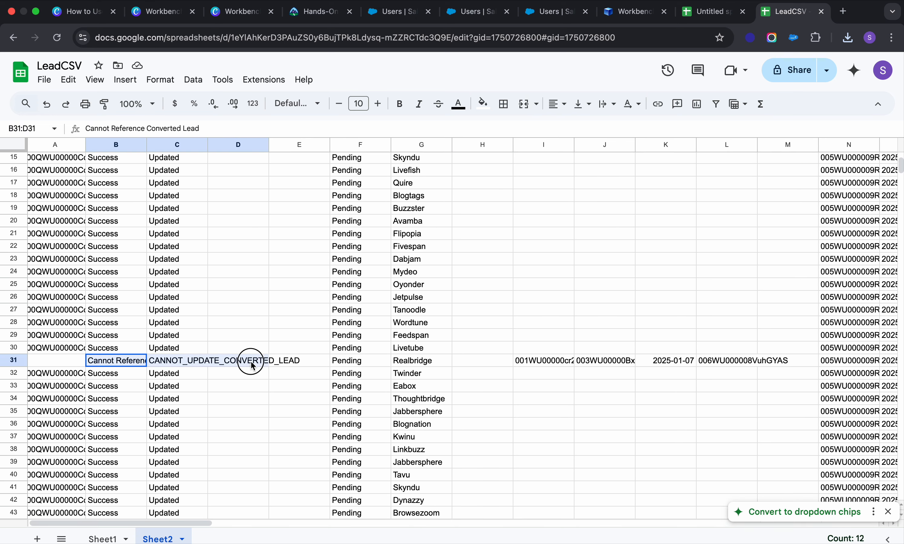
scroll(366, 361, "right", 10)
scroll(424, 360, "right", 15)
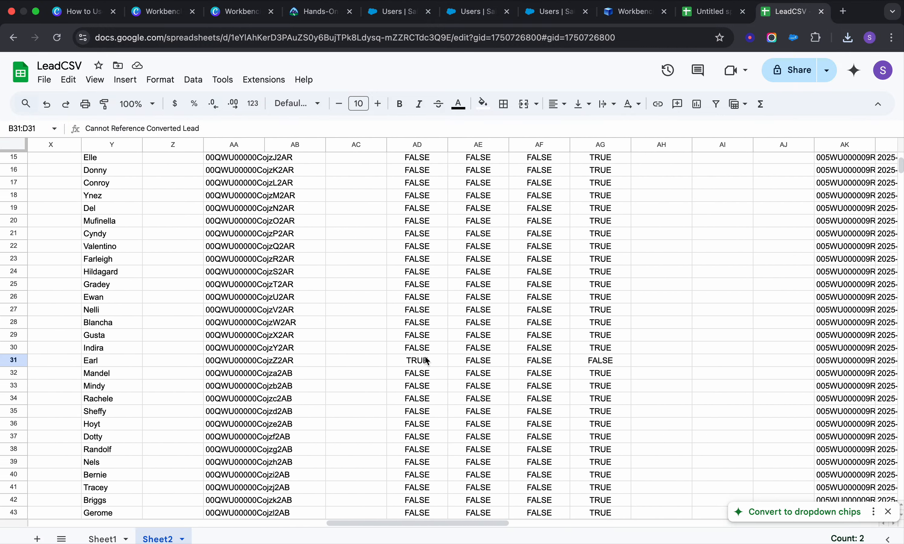
scroll(426, 360, "right", 10)
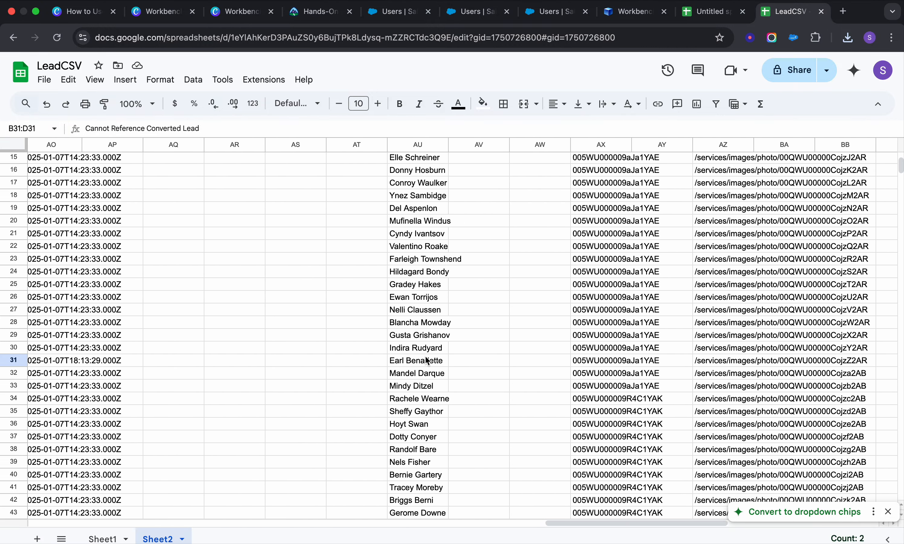
scroll(384, 359, "down", 5)
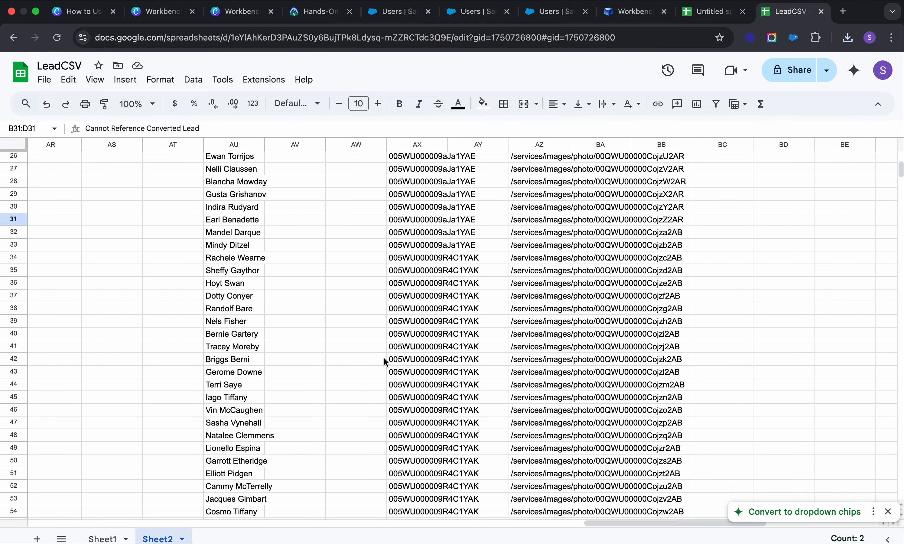
scroll(384, 359, "right", 8)
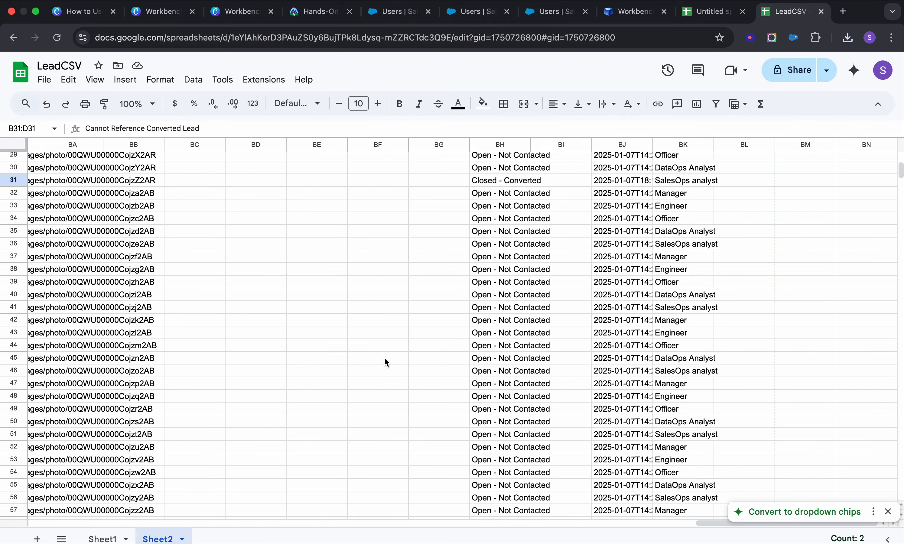
scroll(385, 359, "left", 8)
scroll(386, 362, "up", 1)
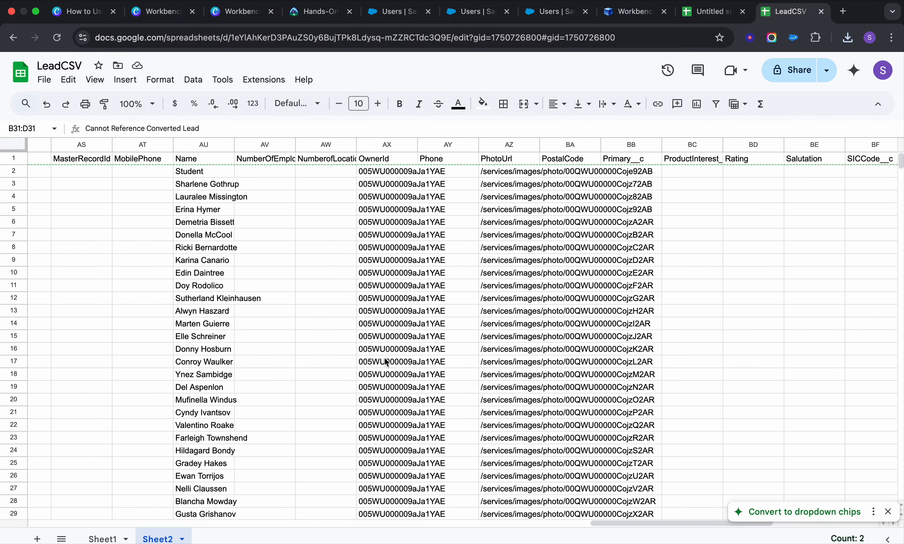
scroll(385, 362, "down", 10)
scroll(386, 361, "left", 5)
scroll(385, 360, "left", 15)
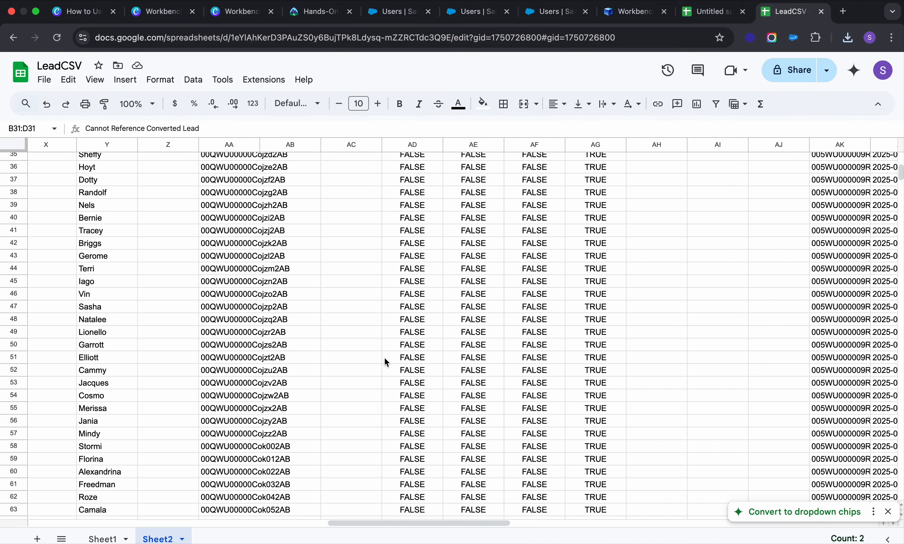
scroll(385, 359, "left", 6)
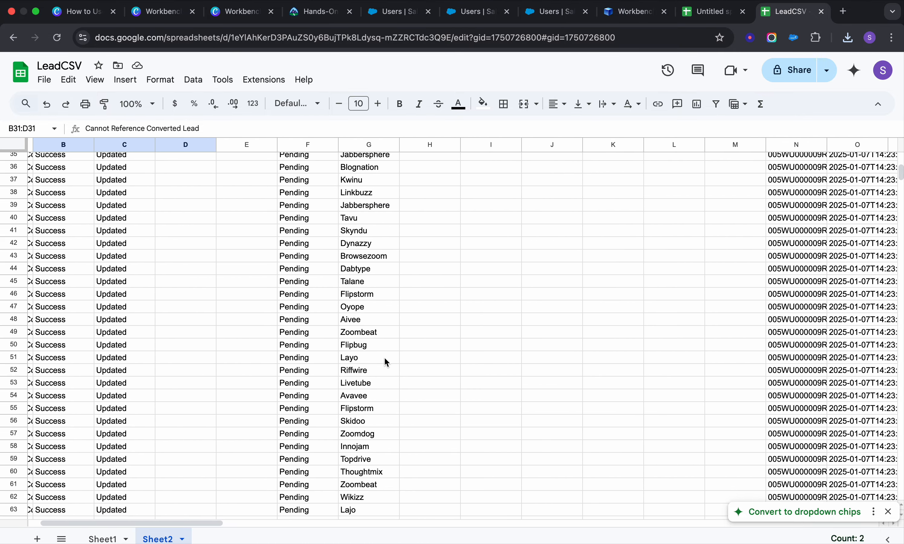
scroll(344, 334, "up", 10)
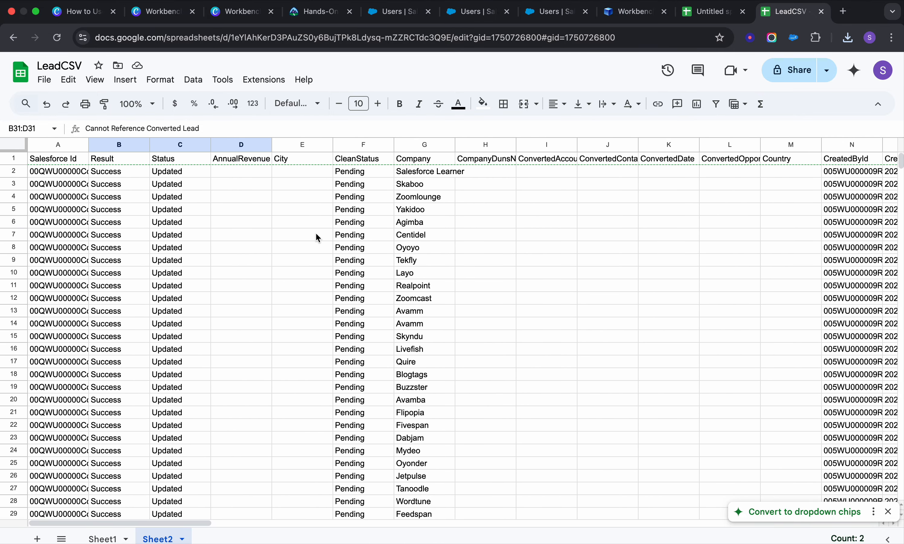
scroll(318, 238, "down", 3)
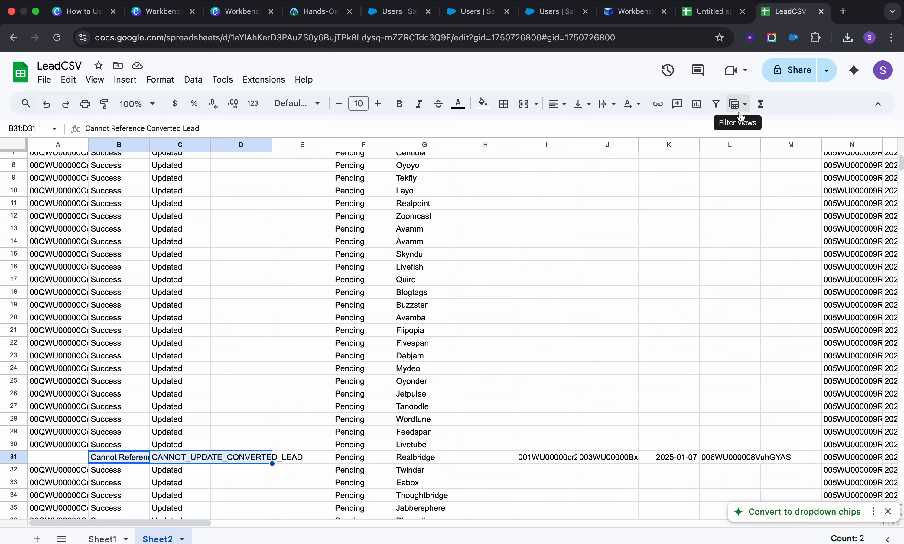
Step: Switch back to Salesforce, open the Sales app and show its Leads
left_click(545, 16)
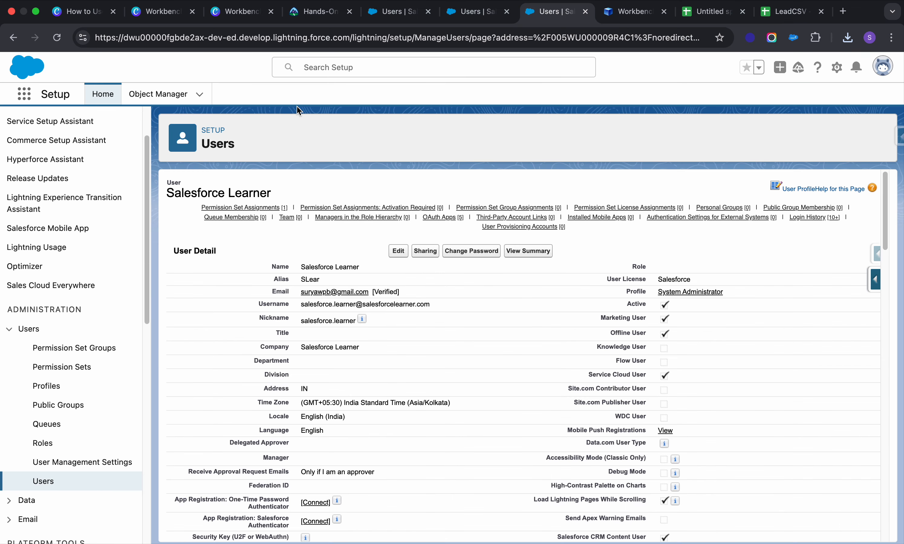
left_click(23, 94)
type("sa")
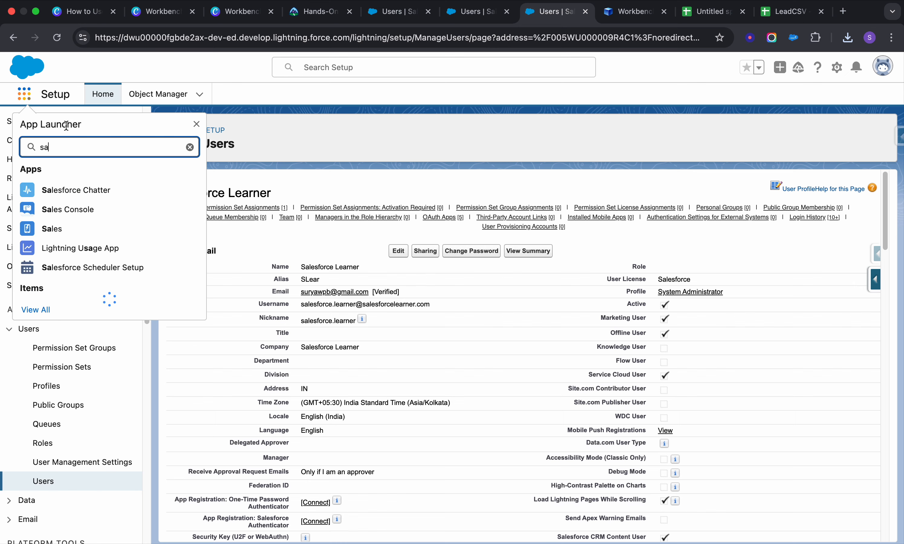
left_click(52, 229)
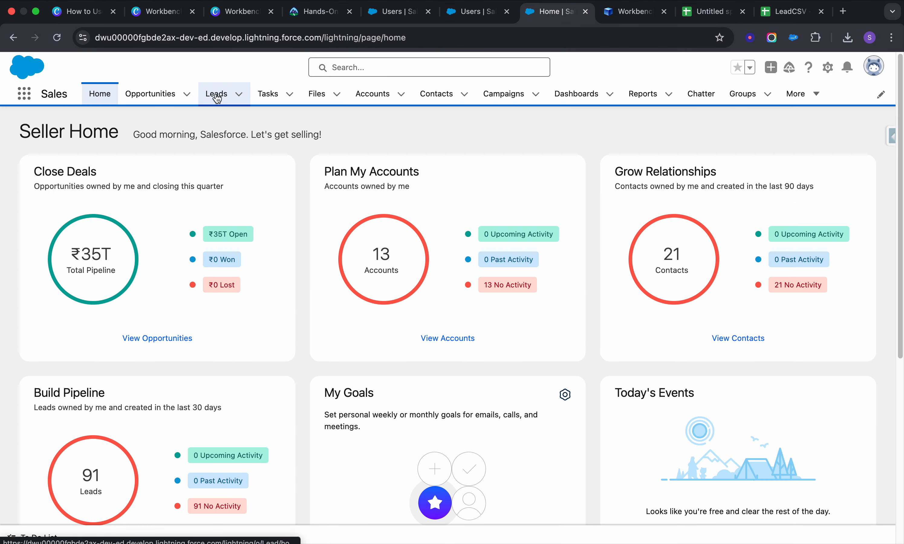
left_click(217, 96)
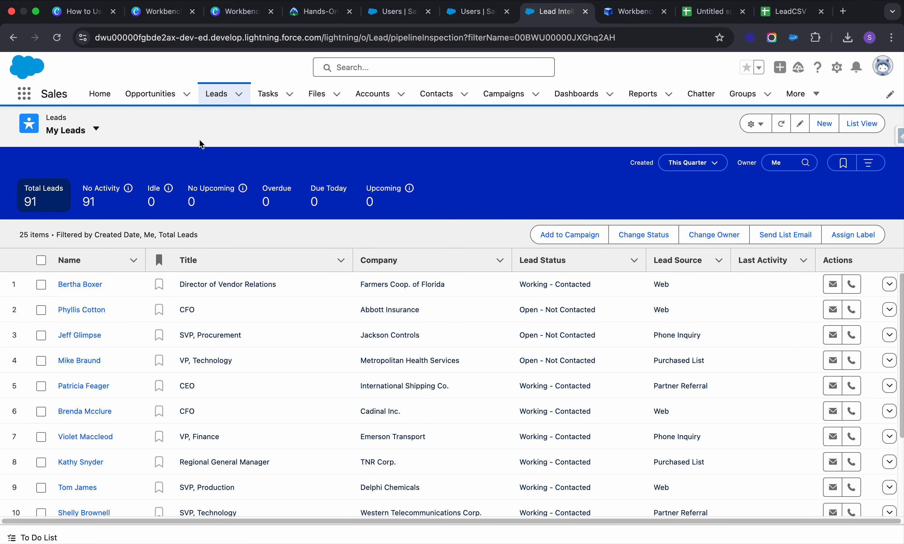
Step: Examine the lead titles in the My Leads view and open the BlogXS lead in row 68 in a new tab
left_click(95, 128)
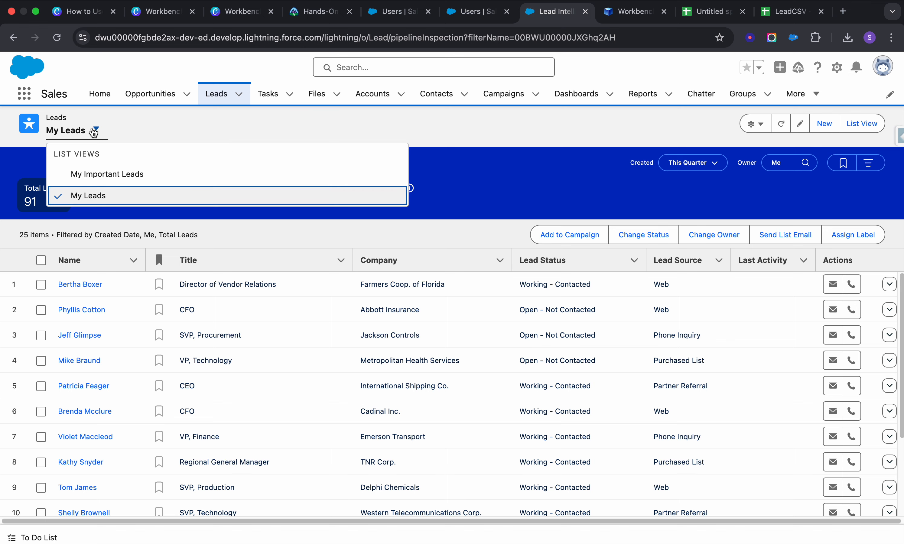
left_click(91, 170)
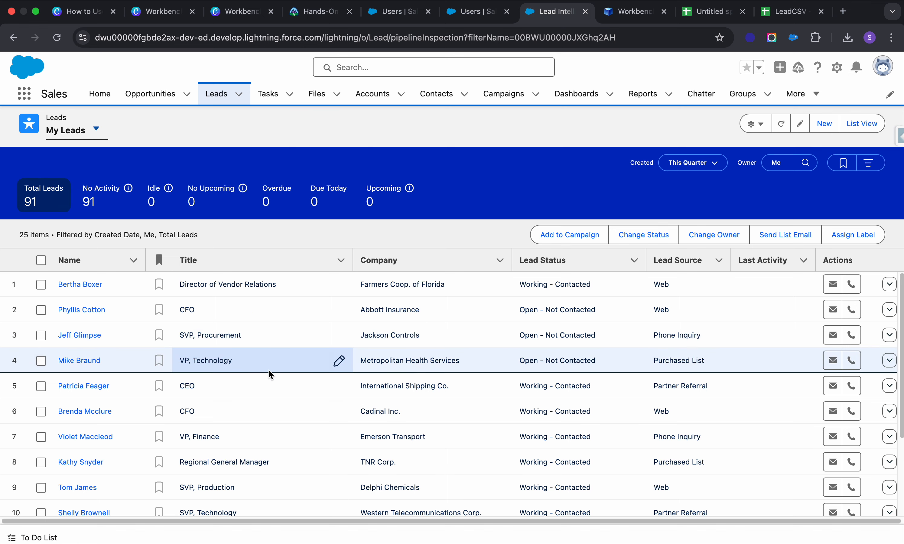
scroll(268, 370, "down", 10)
scroll(270, 370, "down", 15)
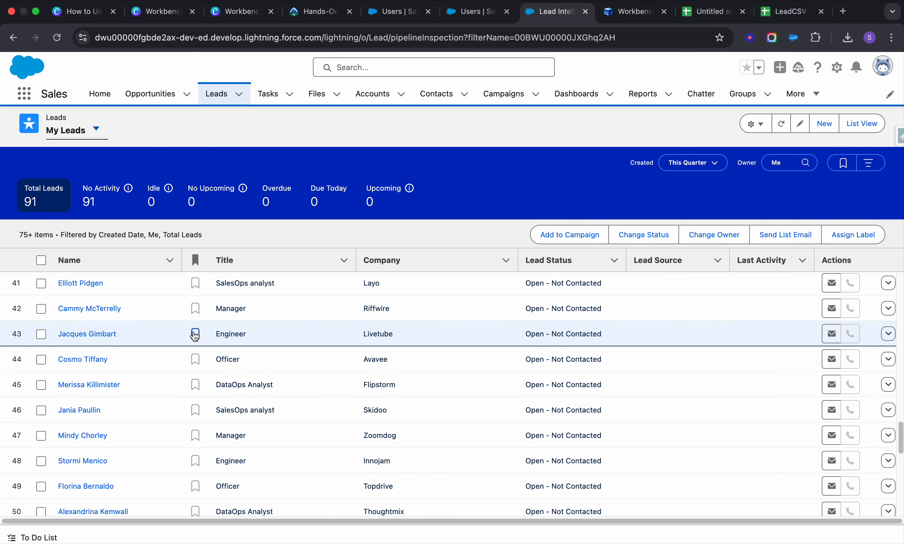
scroll(265, 343, "up", 1)
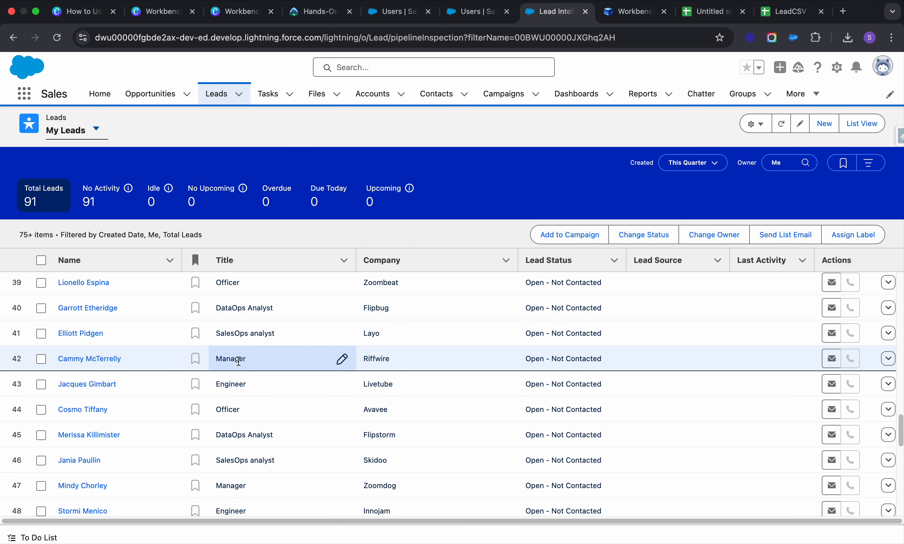
scroll(238, 361, "down", 9)
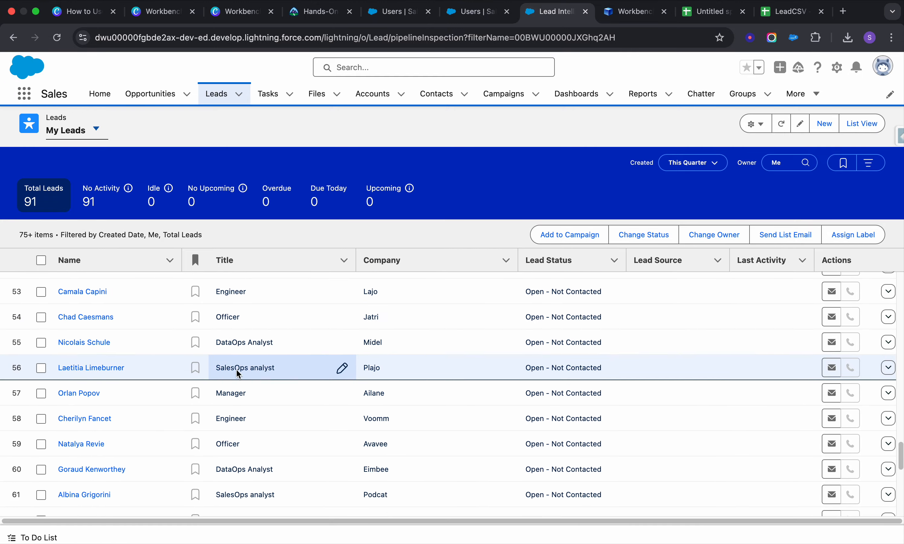
scroll(237, 372, "down", 8)
right_click(81, 324)
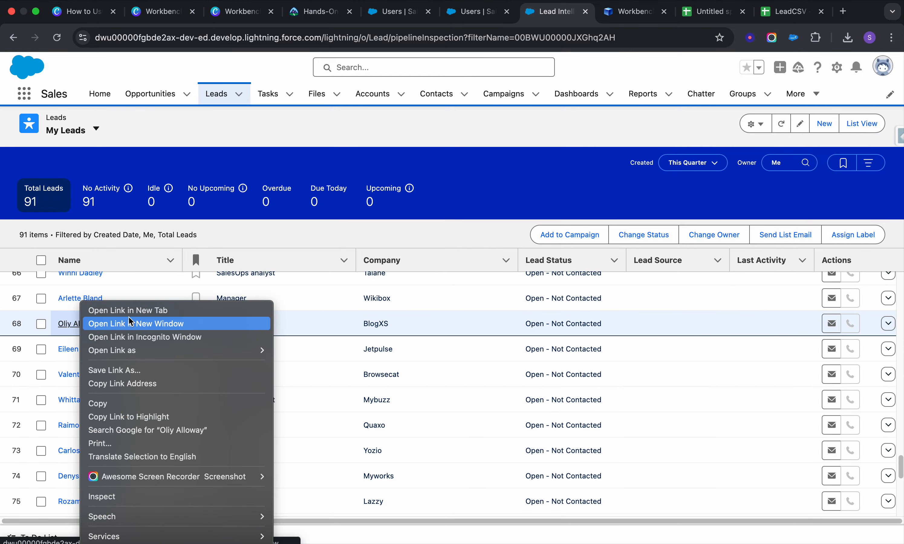
left_click(131, 310)
Step: Create a new lead view named All leads with API name All_leads, visible to all users
left_click(89, 129)
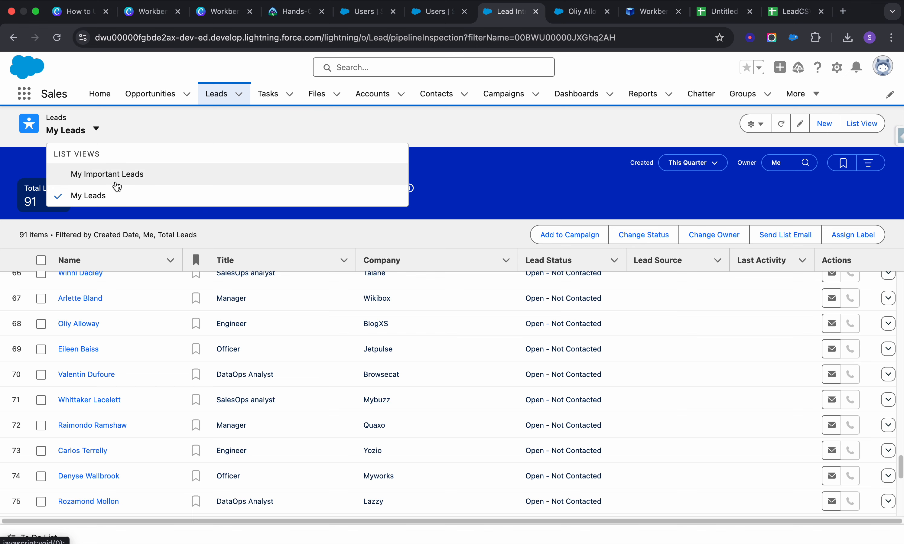
left_click(317, 114)
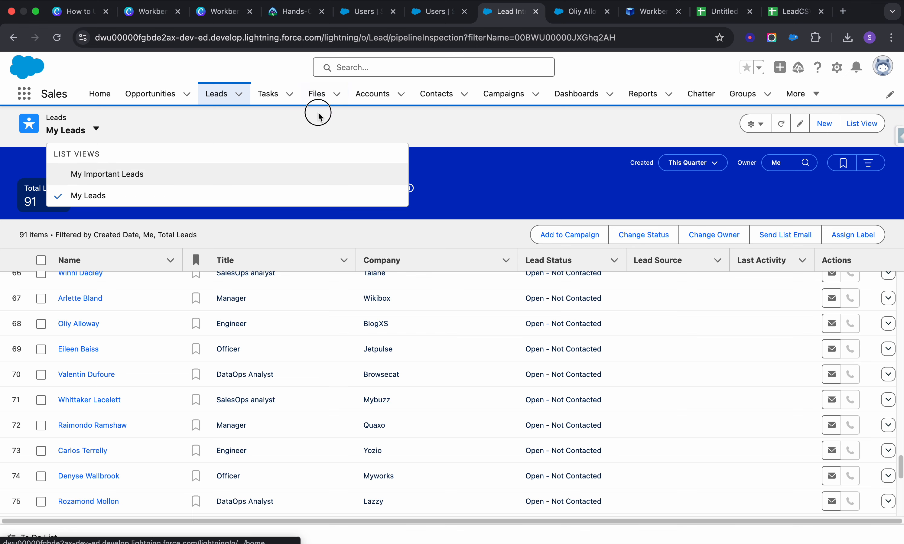
left_click(752, 123)
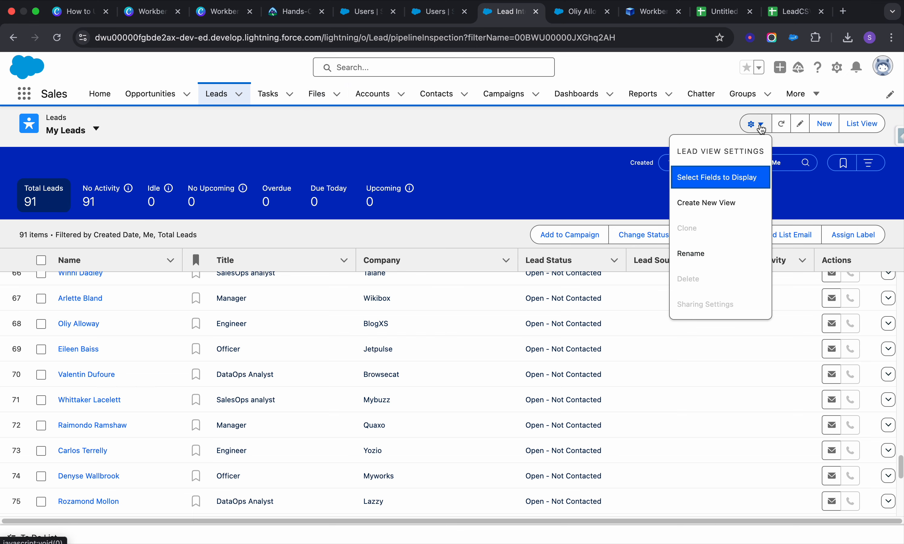
left_click(724, 202)
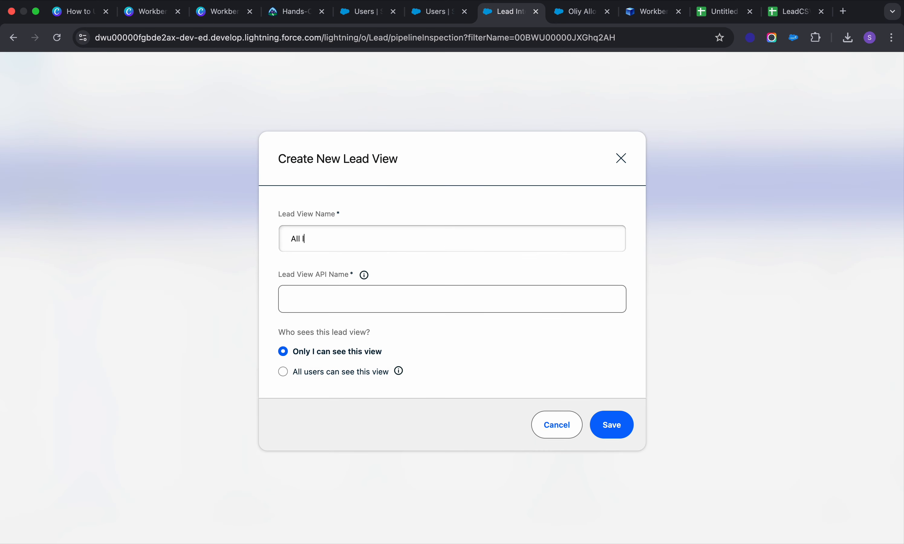
left_click(443, 307)
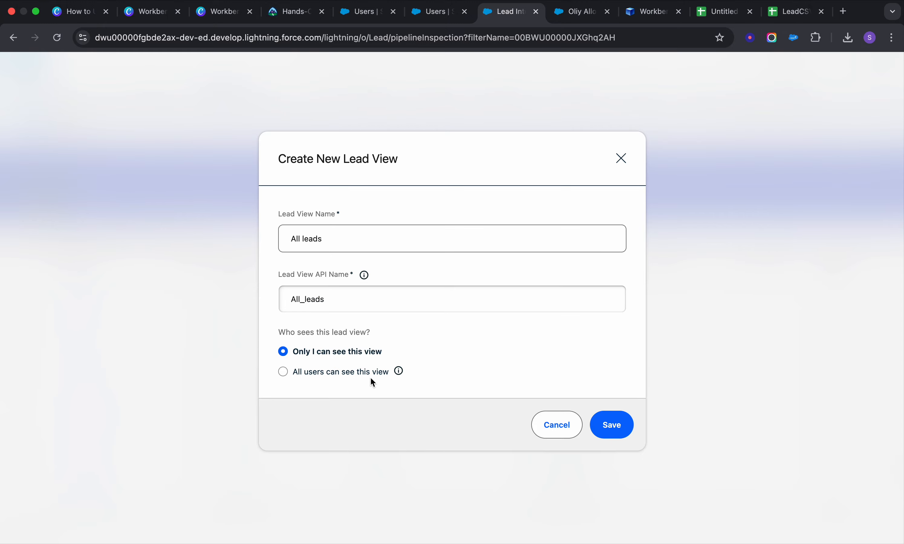
left_click(316, 372)
left_click(610, 425)
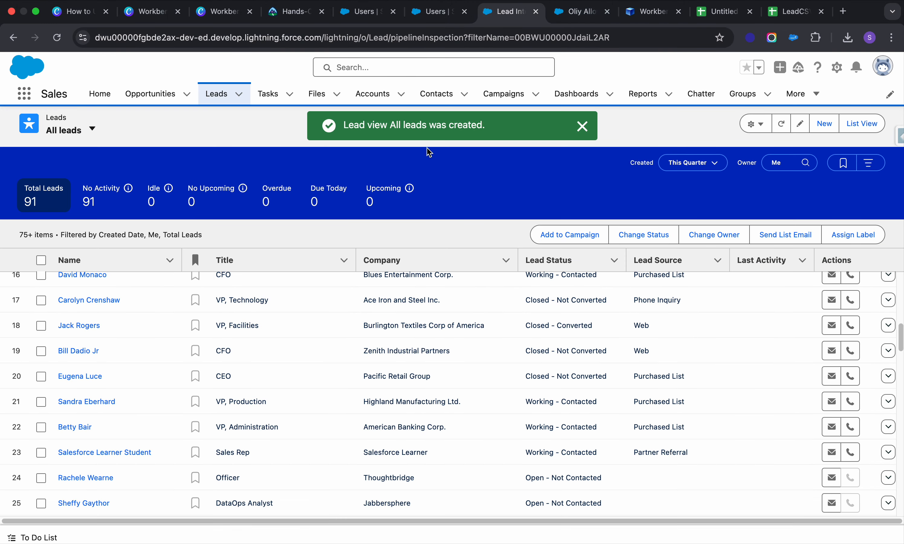
Step: Add Owner First Name to the visible fields of the All leads view and save the selection
left_click(752, 124)
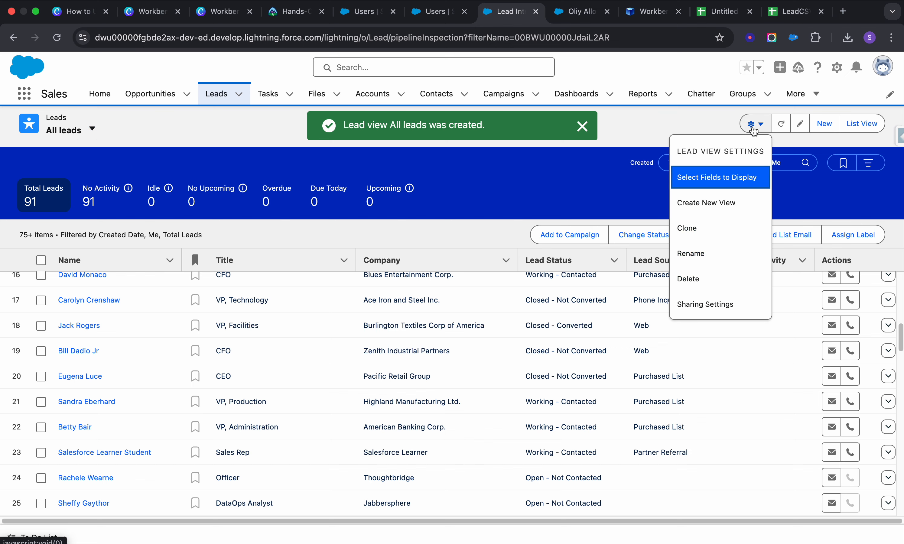
left_click(715, 185)
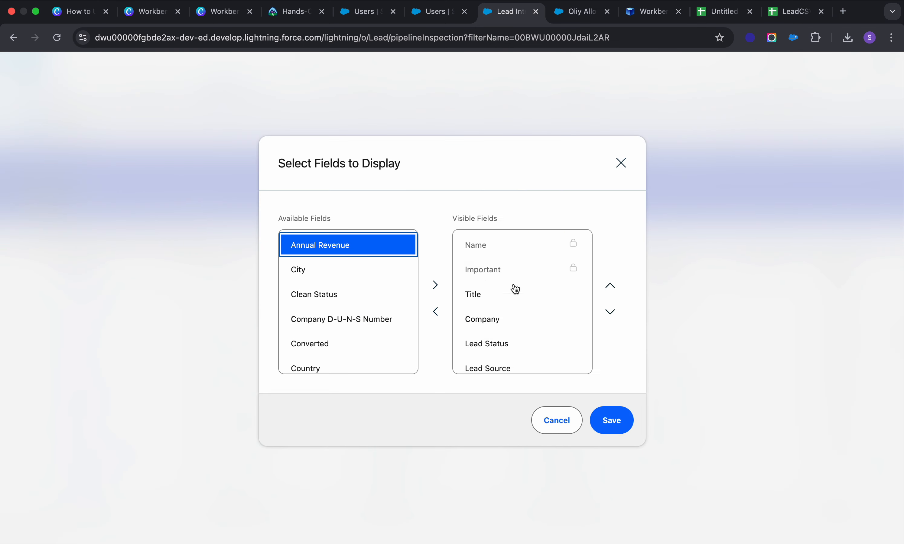
scroll(534, 292, "down", 1)
scroll(353, 306, "down", 10)
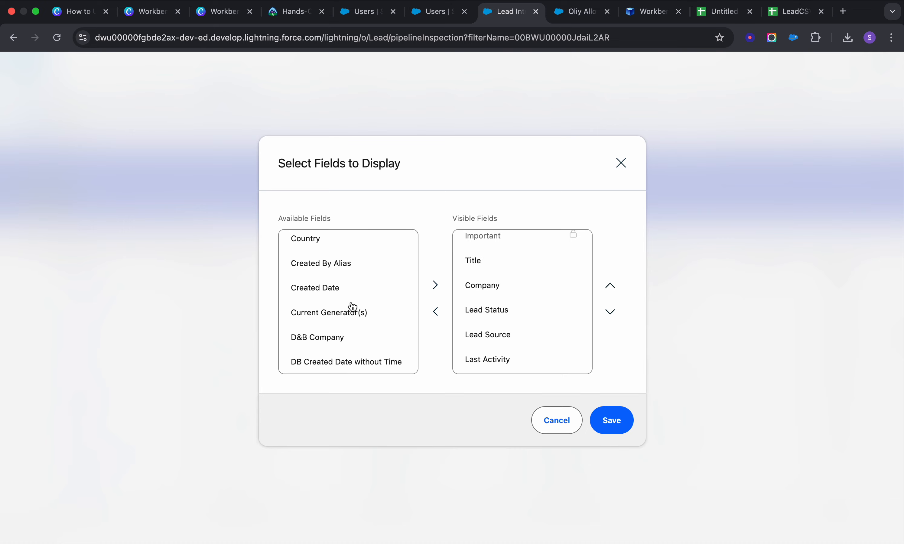
scroll(353, 306, "up", 6)
scroll(352, 306, "down", 5)
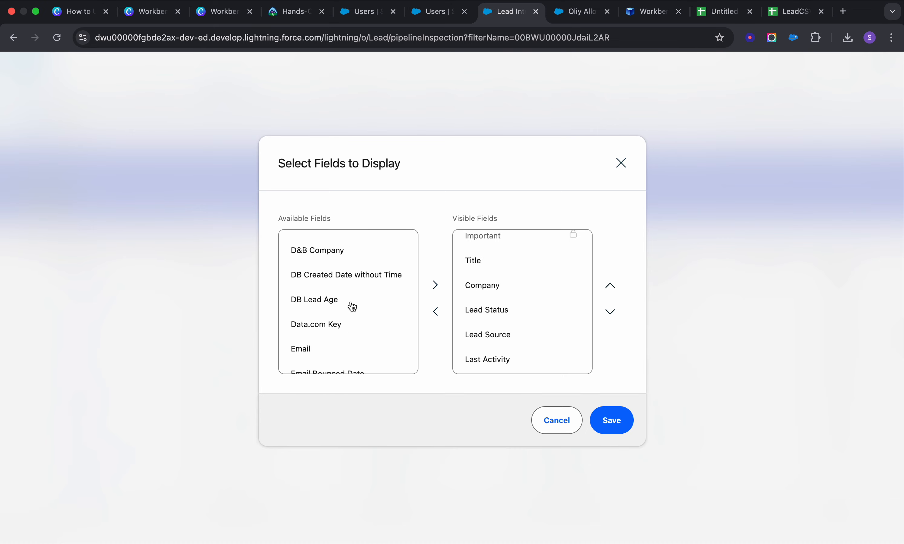
scroll(352, 306, "down", 5)
scroll(350, 306, "down", 3)
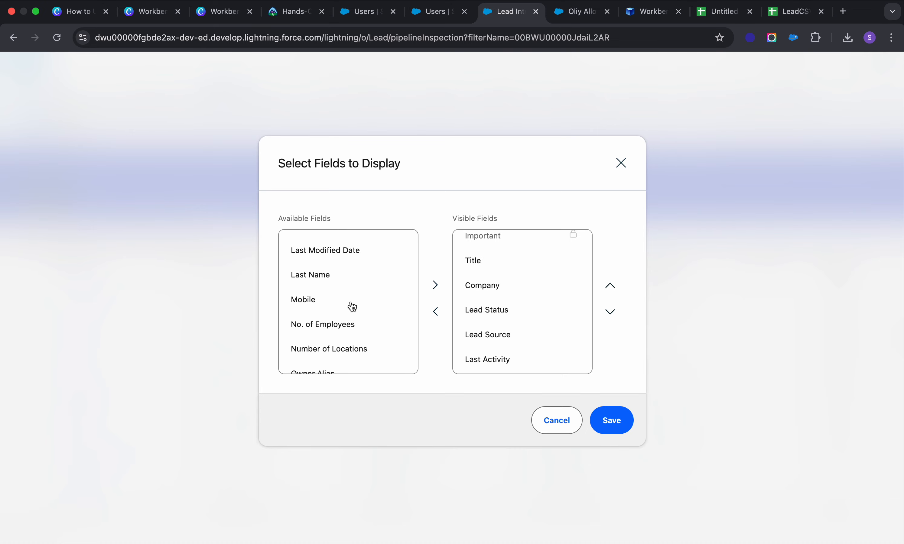
scroll(328, 296, "down", 1)
scroll(328, 296, "down", 3)
left_click(323, 287)
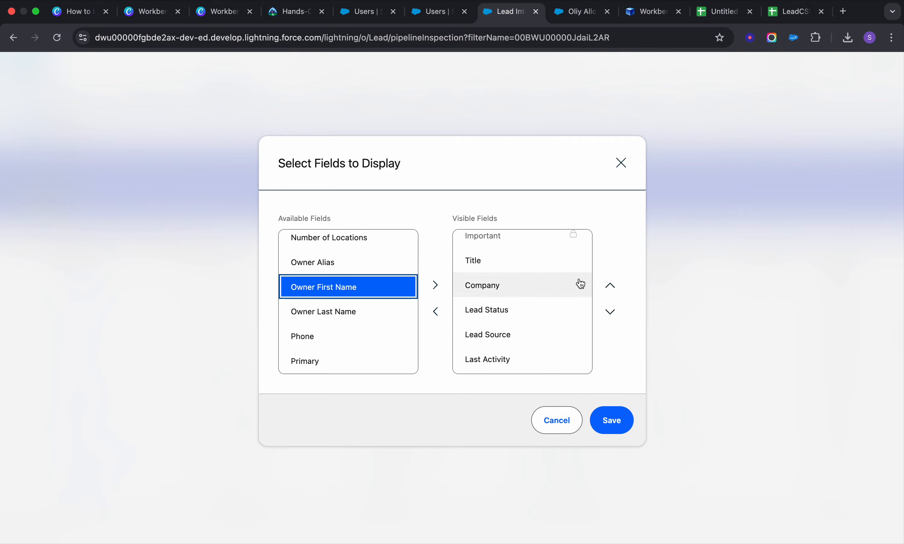
left_click(436, 287)
left_click(608, 420)
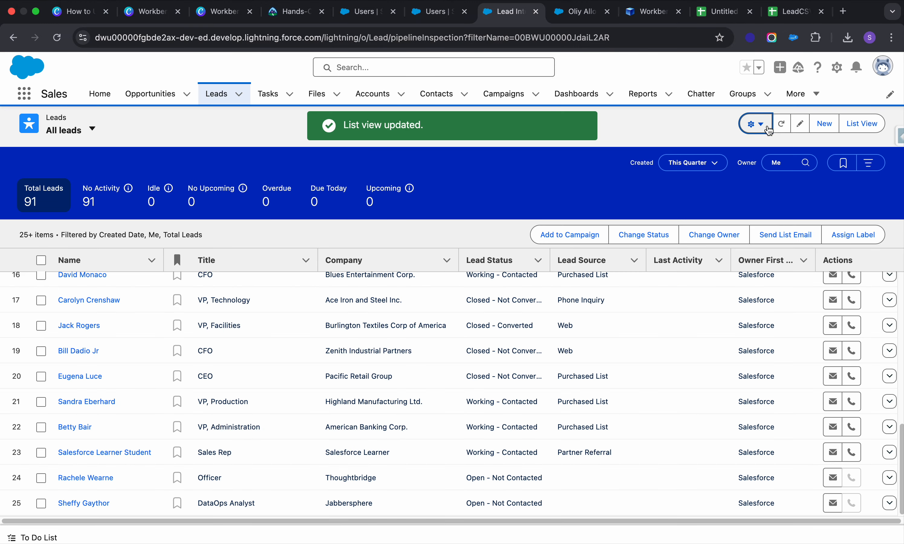
left_click(763, 126)
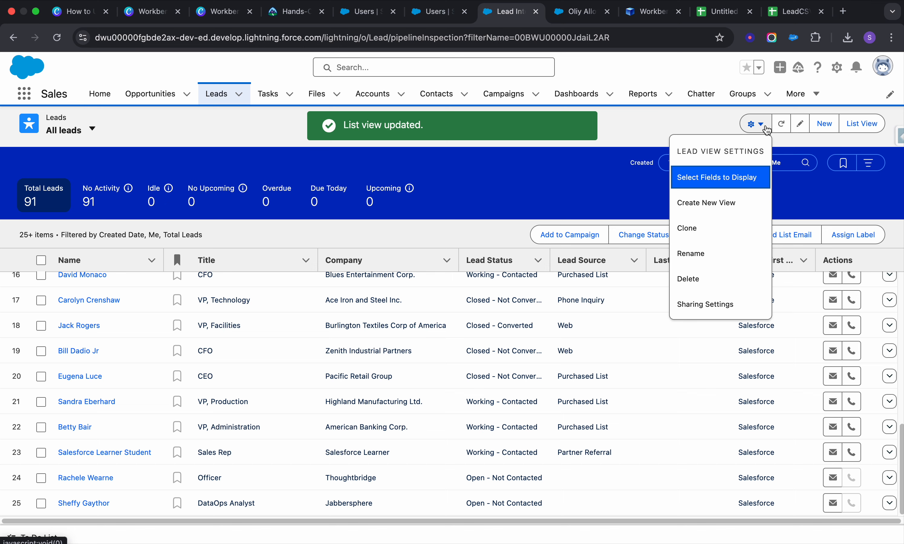
left_click(801, 126)
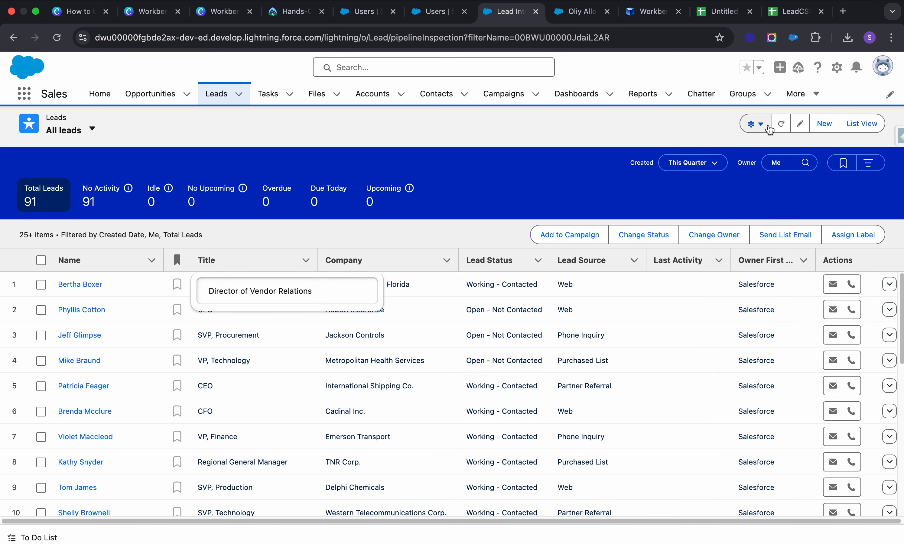
left_click(761, 128)
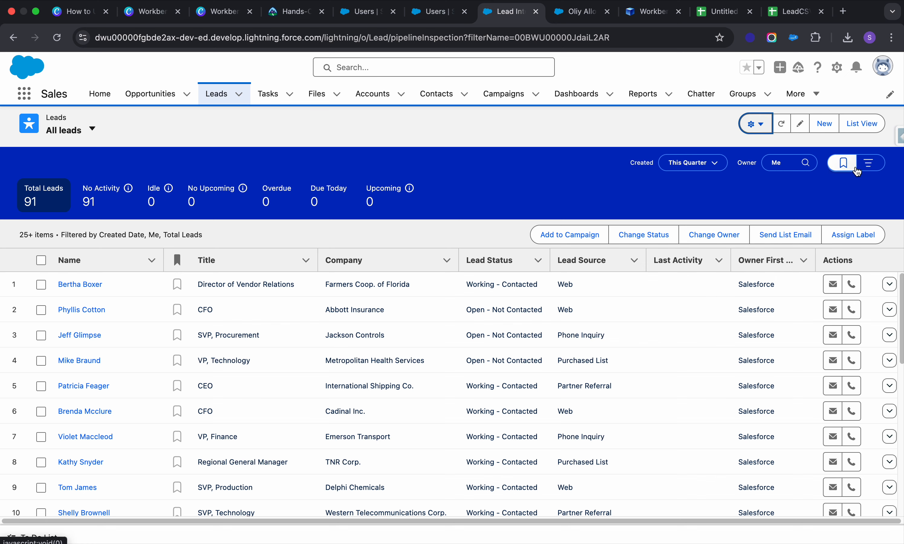
Step: Open the filters of the All leads view and check which values the Owner filter offers besides Me
left_click(867, 162)
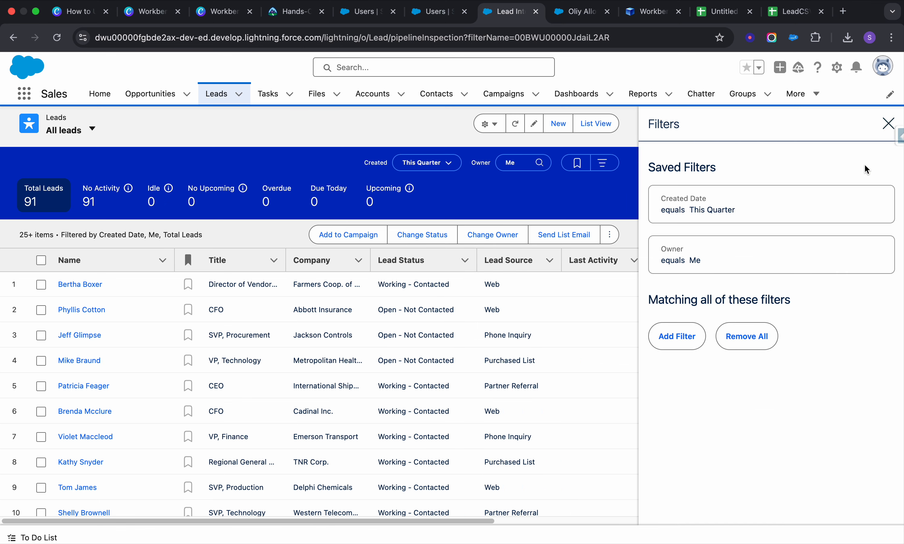
left_click(682, 263)
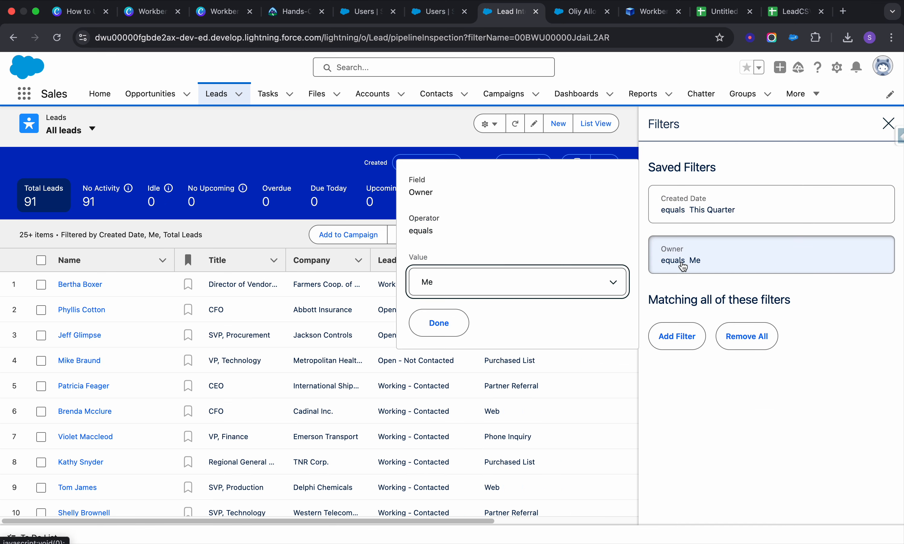
left_click(507, 286)
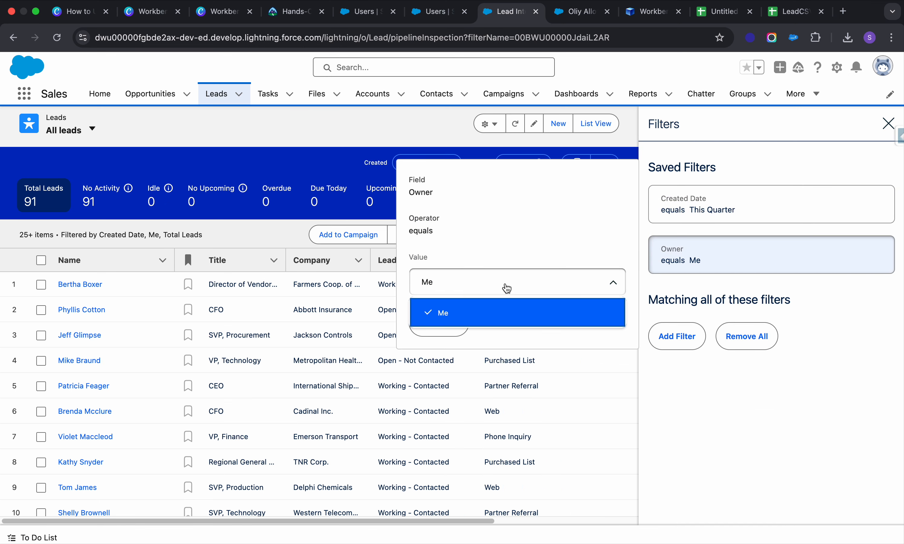
left_click(467, 312)
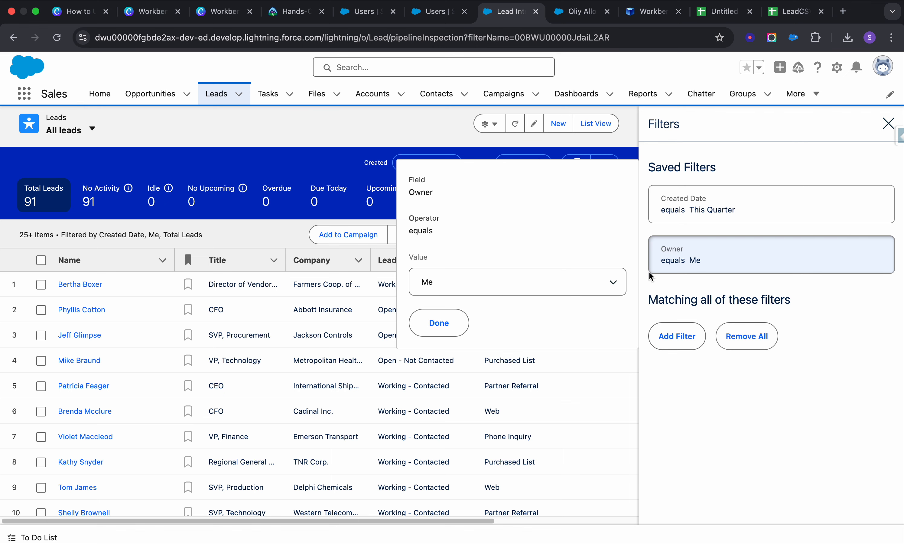
left_click(741, 336)
left_click(712, 281)
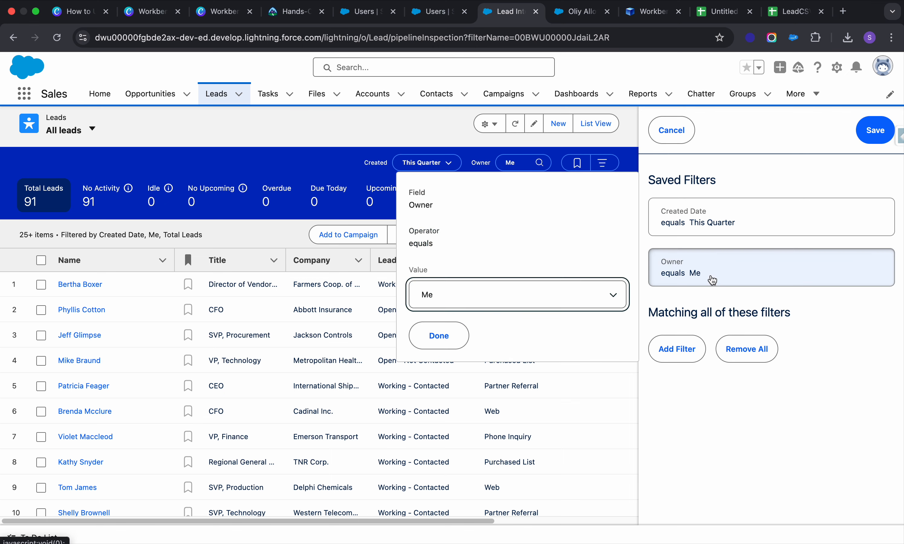
left_click(446, 297)
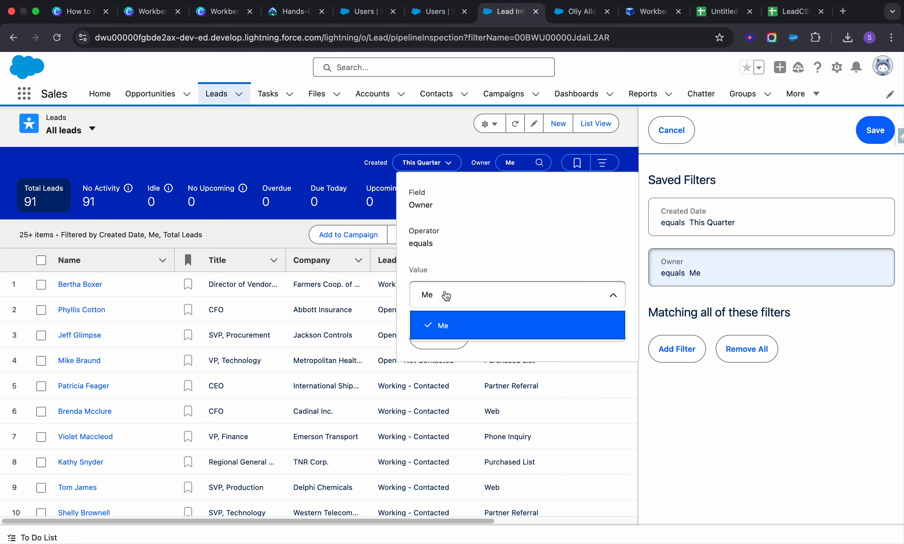
left_click(438, 324)
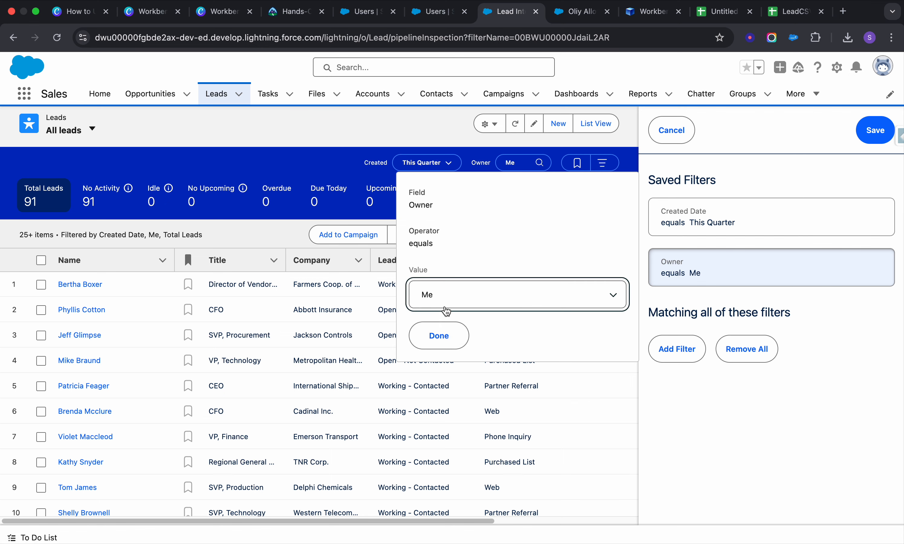
Step: Add a filter to the All leads view where Owner First Name contains the owner's first name
left_click(679, 351)
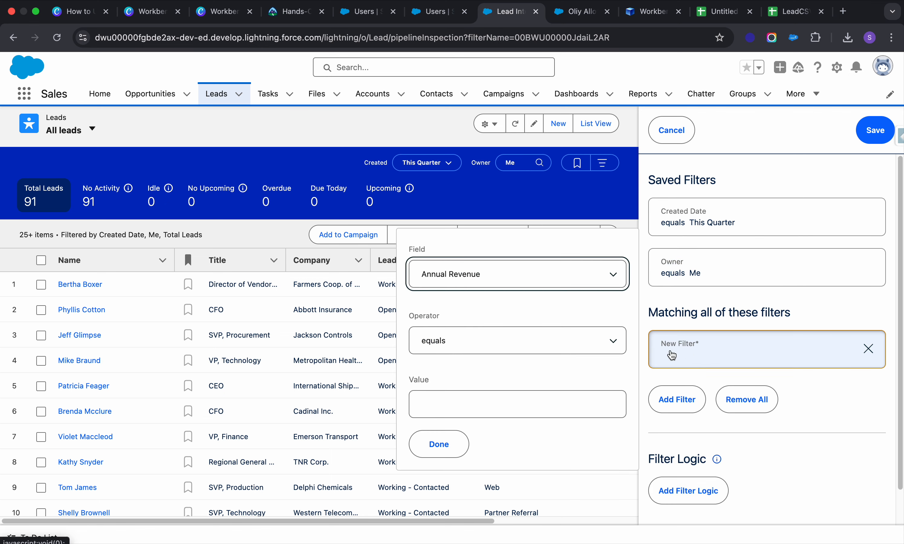
left_click(613, 275)
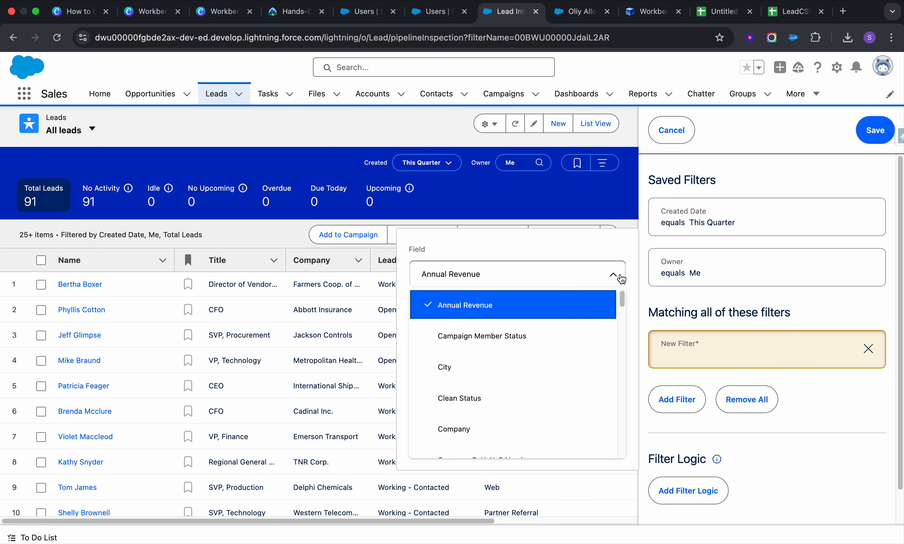
scroll(596, 291, "down", 15)
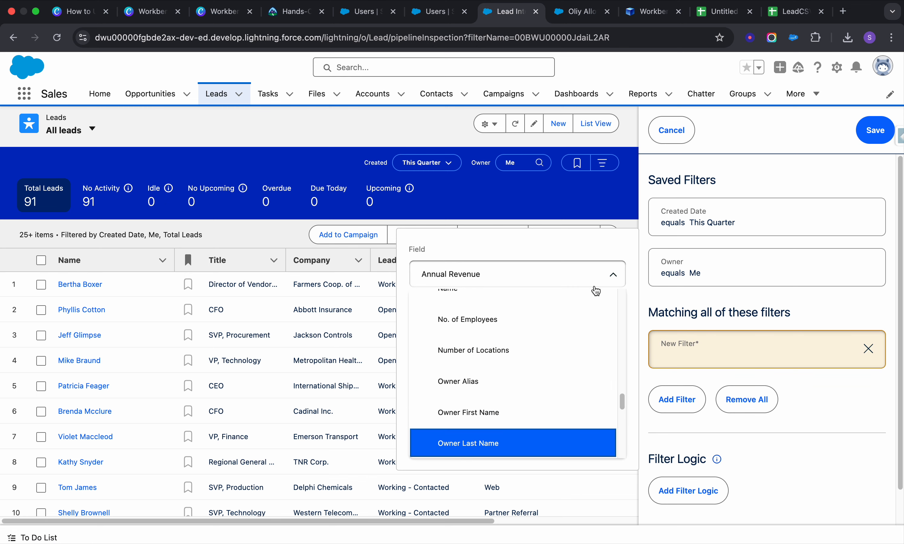
left_click(508, 414)
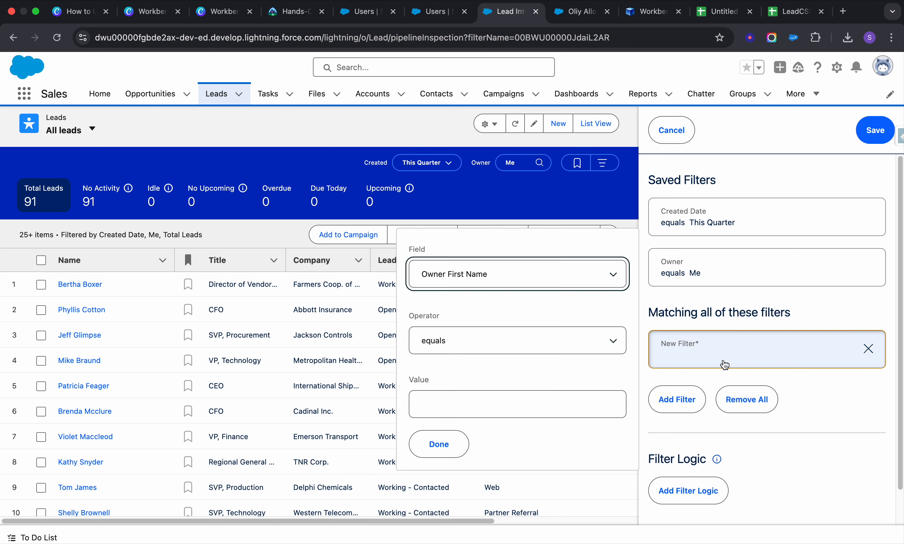
left_click(538, 349)
scroll(477, 451, "down", 5)
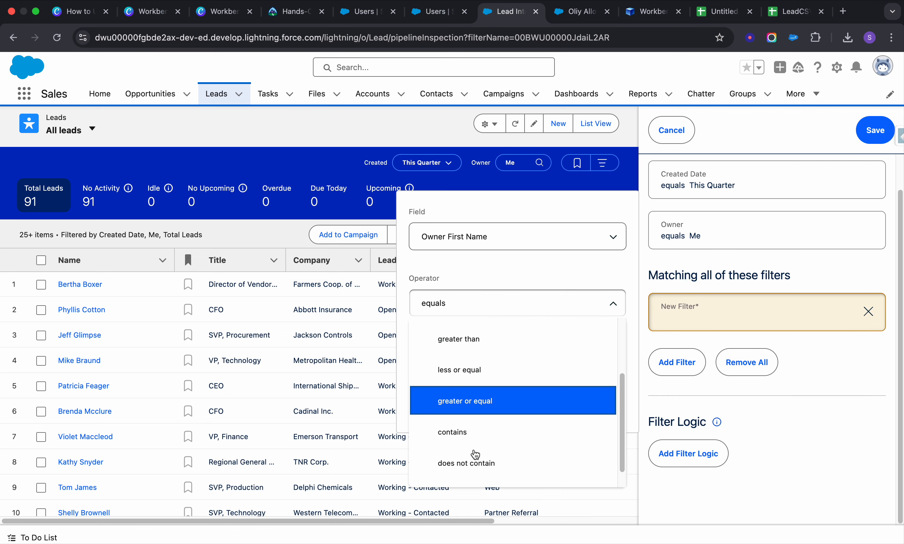
left_click(462, 376)
left_click(504, 363)
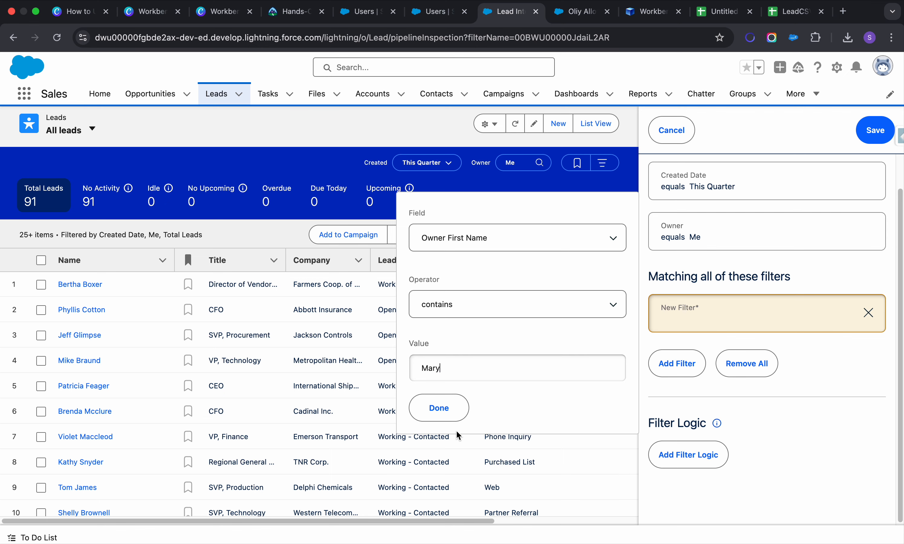
left_click(454, 408)
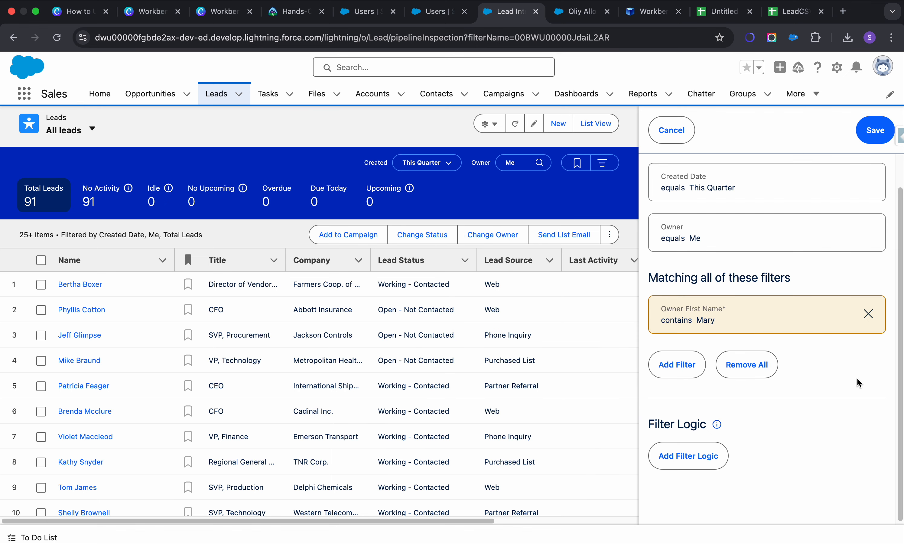
Step: Add filter logic to the All leads view and enter 1
left_click(687, 453)
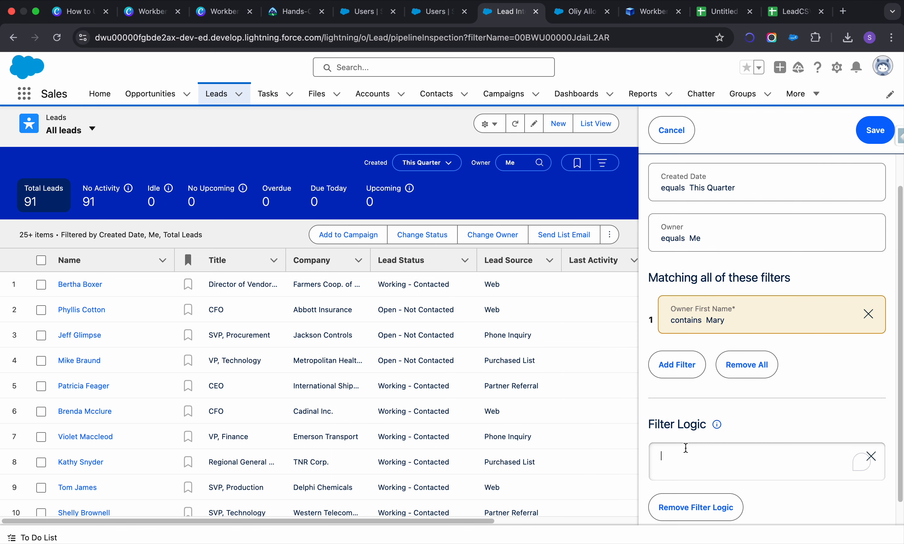
type("1")
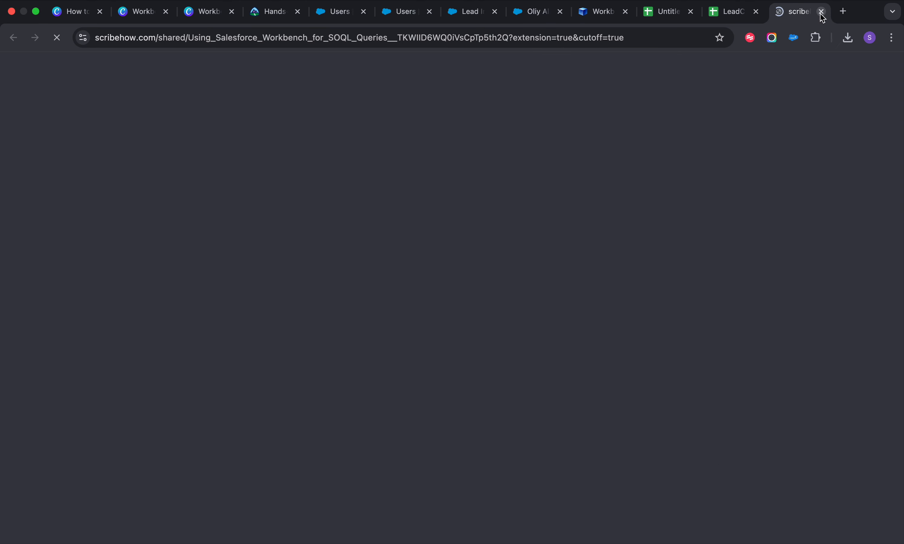
Step: Close the opened Scribe document and start a new Scribe capture on the All leads page
left_click(821, 12)
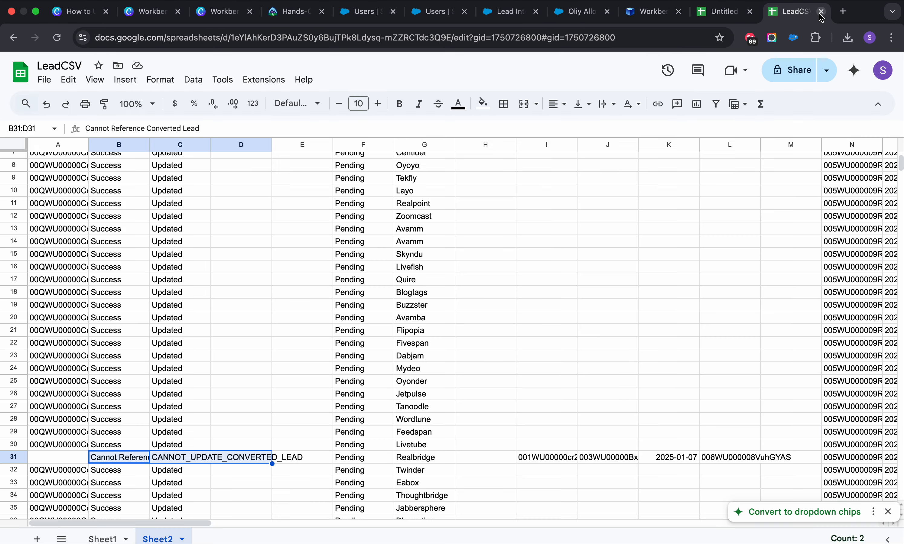
left_click(658, 16)
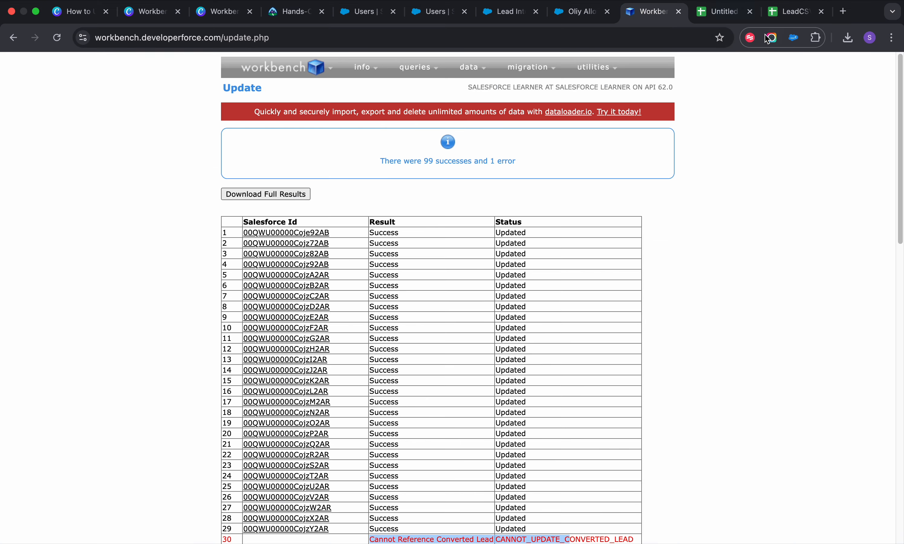
left_click(587, 14)
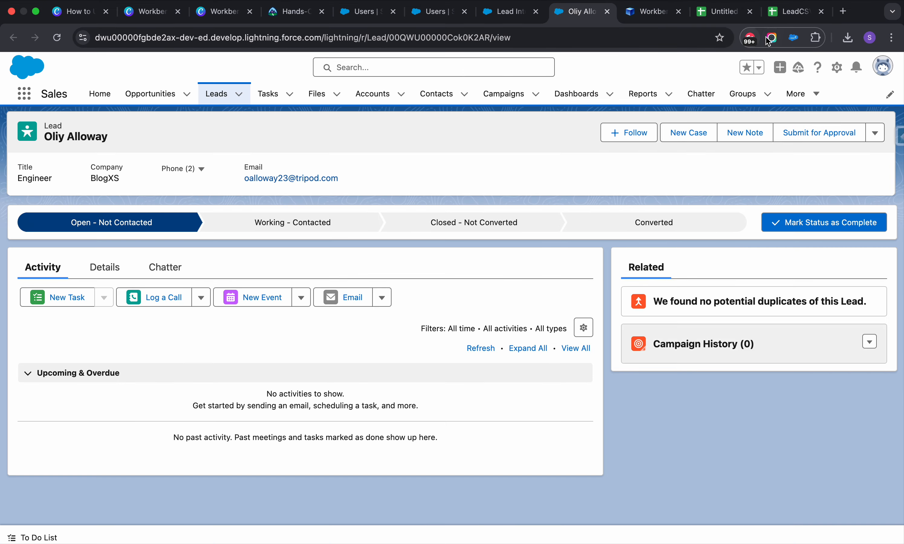
left_click(521, 18)
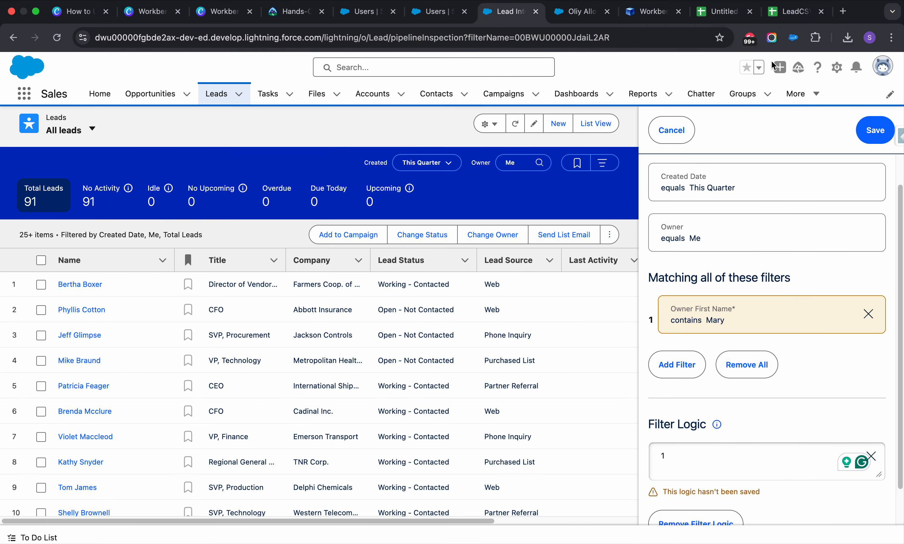
left_click(749, 38)
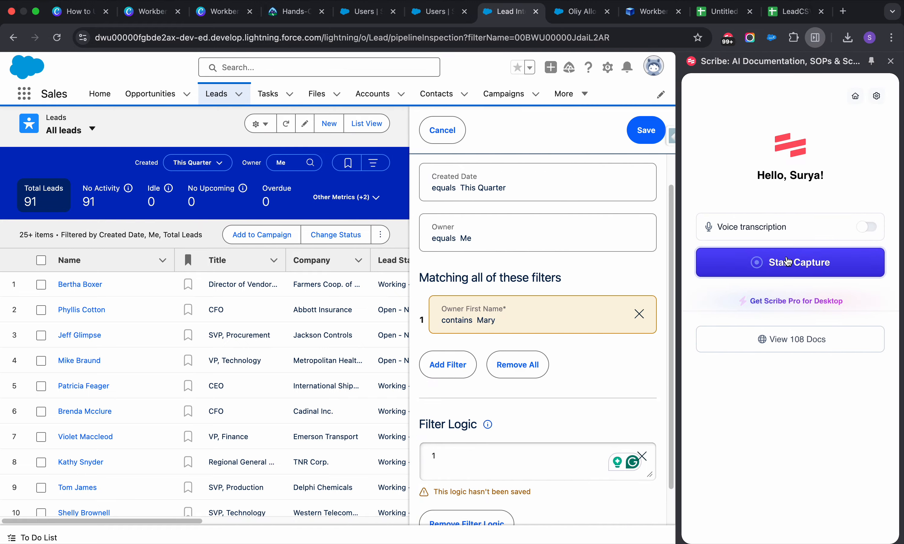
left_click(787, 262)
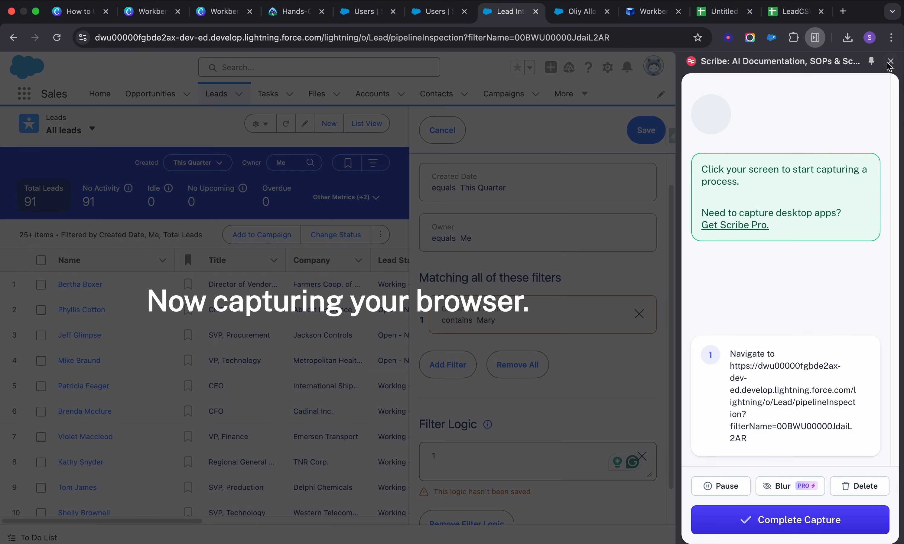
left_click(889, 62)
Step: Extend the filter logic to "1 or 2 or 3" and try to save the view's filters
left_click(681, 456)
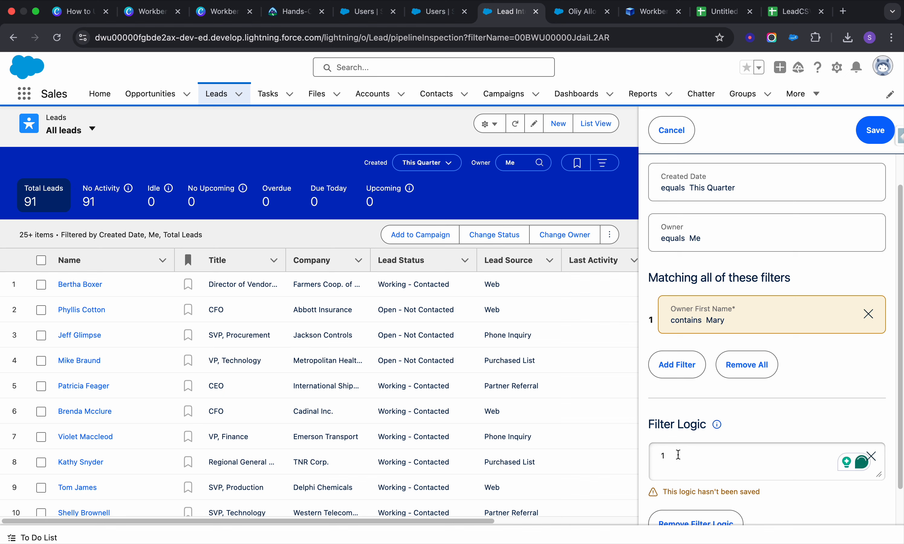
type("or 2 or 3")
scroll(733, 429, "down", 2)
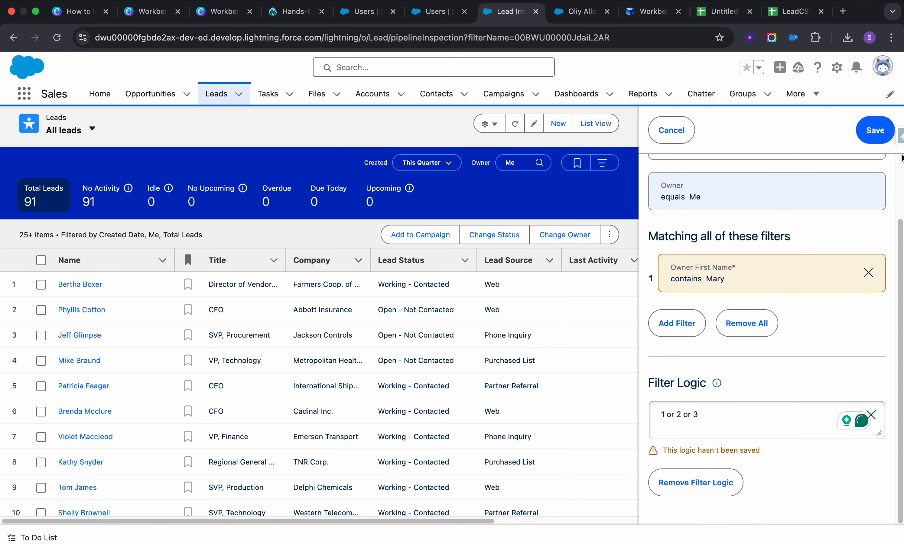
left_click(870, 143)
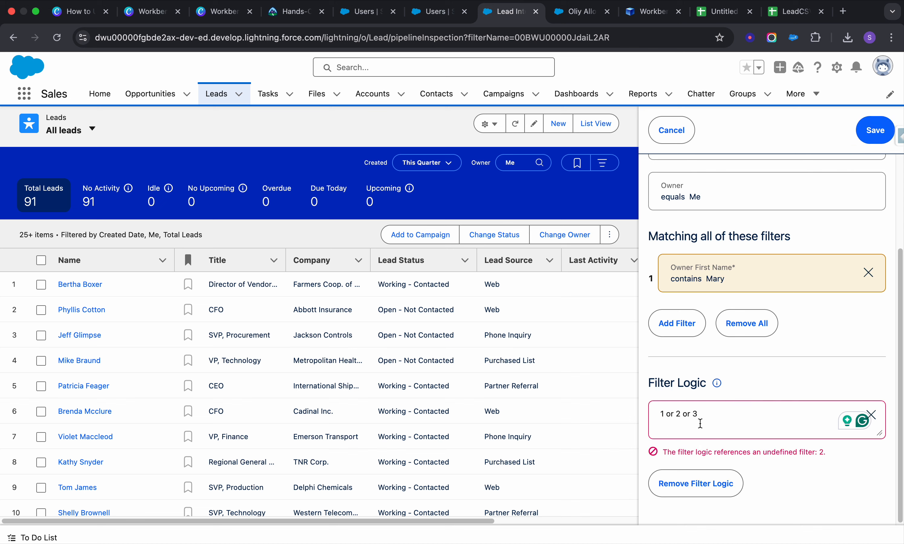
Step: Rewrite the filter logic in capitals as "1 OR 2 OR 3" and try saving the filters again
double_click(672, 414)
type("OR")
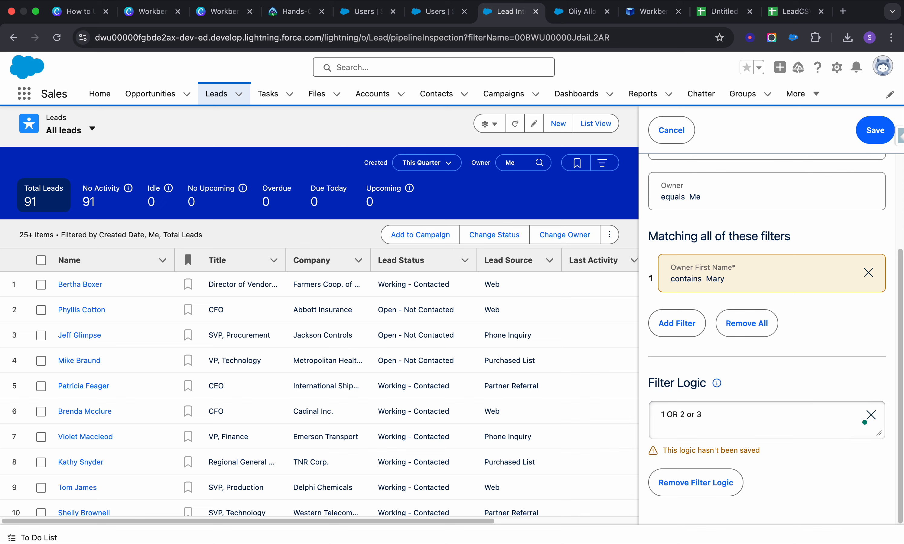
double_click(691, 415)
key("BackSpace")
left_click(875, 131)
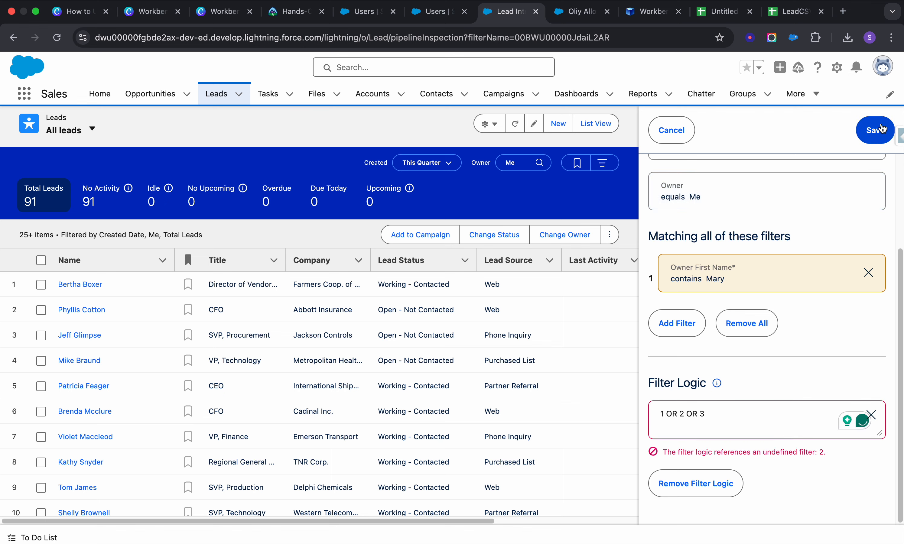
Step: Clear the filter logic and save the All leads view with only the Owner First Name filter added
scroll(694, 429, "up", 5)
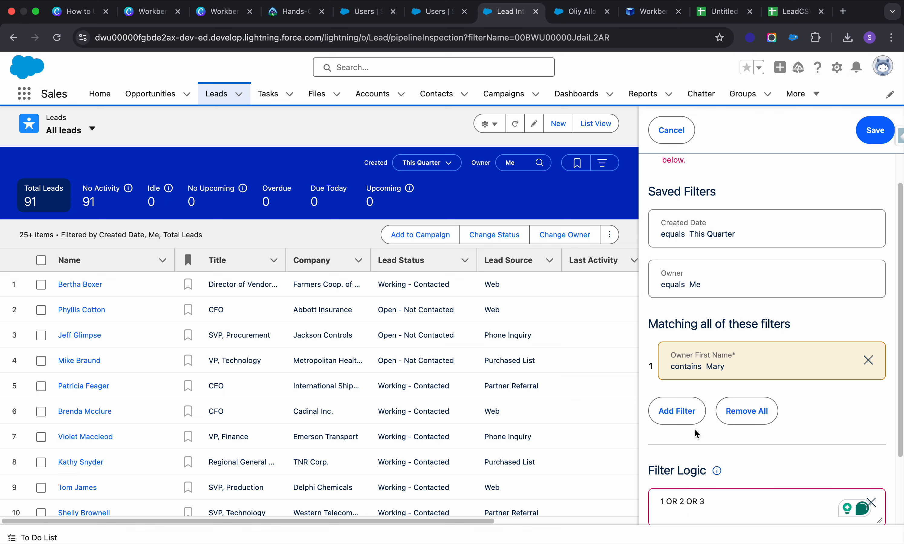
scroll(694, 428, "down", 4)
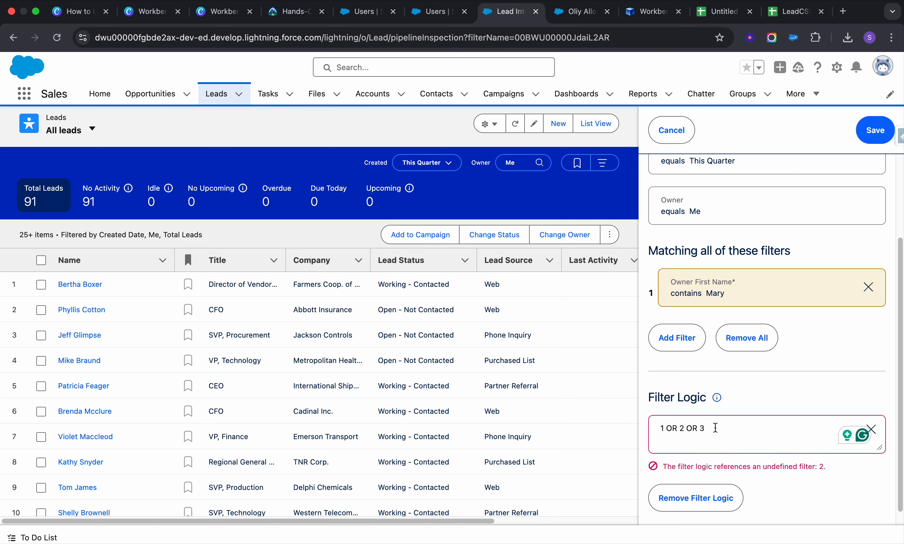
left_click_drag(714, 428, 666, 428)
key("BackSpace")
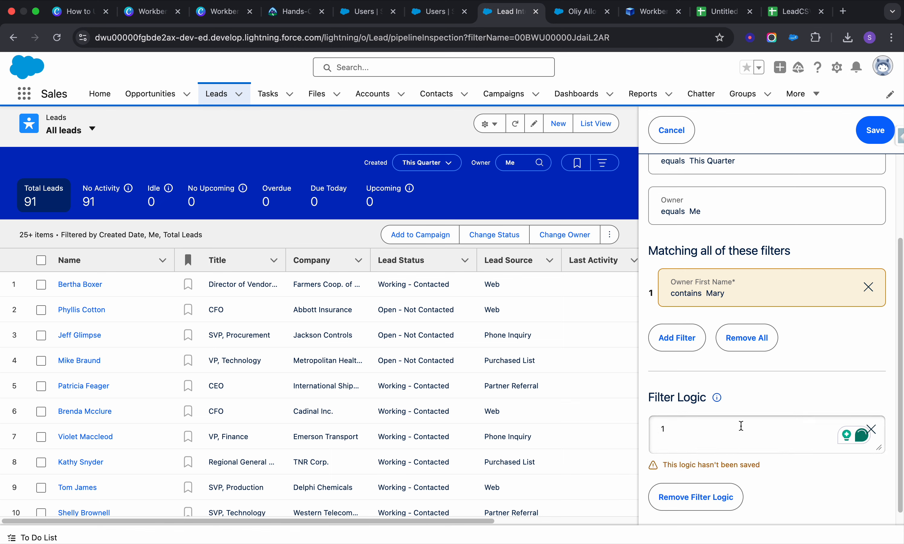
left_click(675, 338)
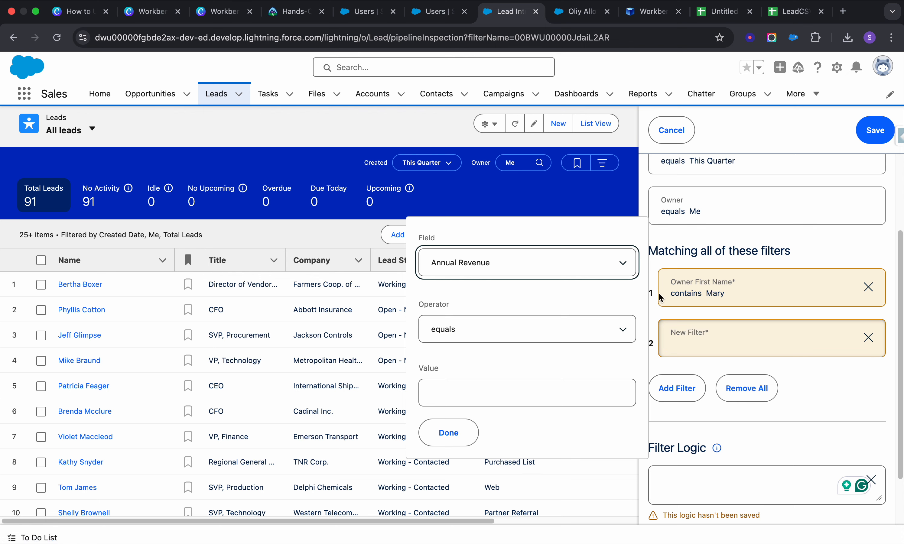
left_click(867, 338)
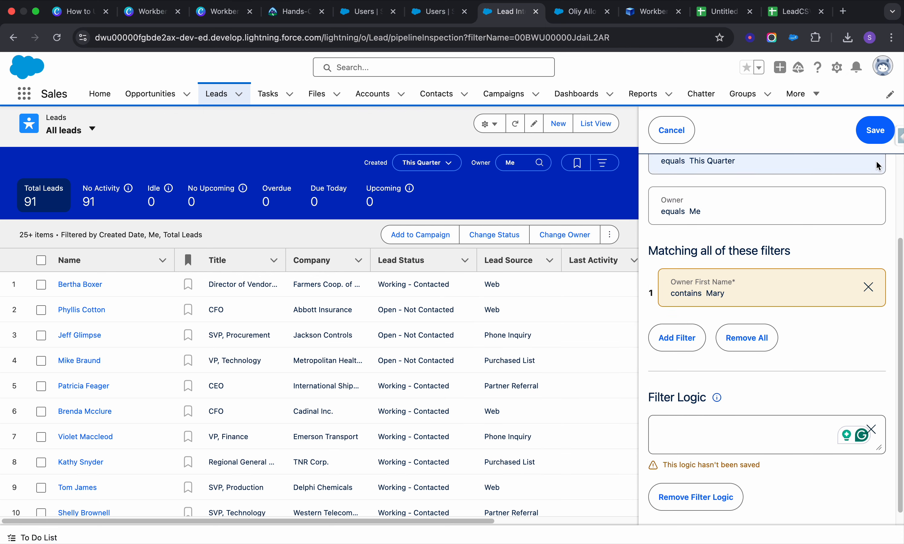
left_click(875, 134)
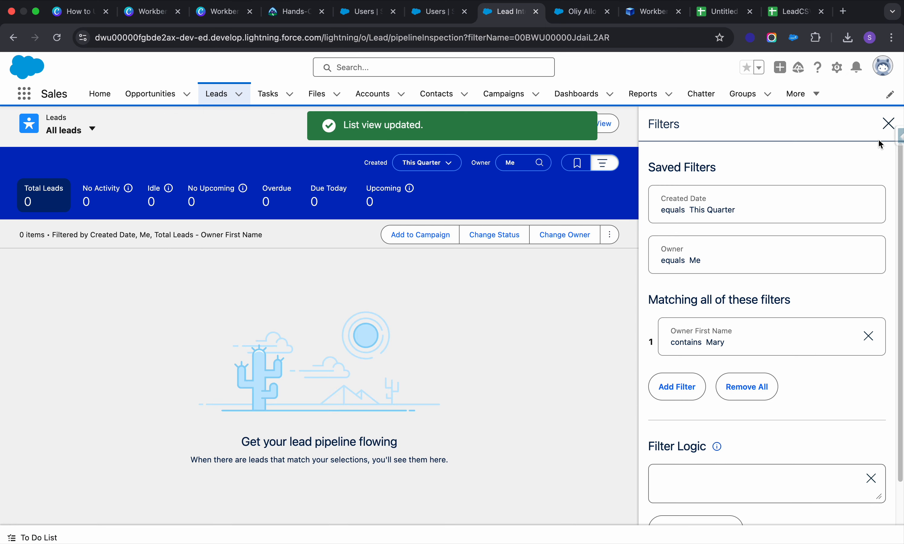
Step: Check the values offered by the saved Owner filter and close it without a change
left_click(707, 259)
left_click(572, 284)
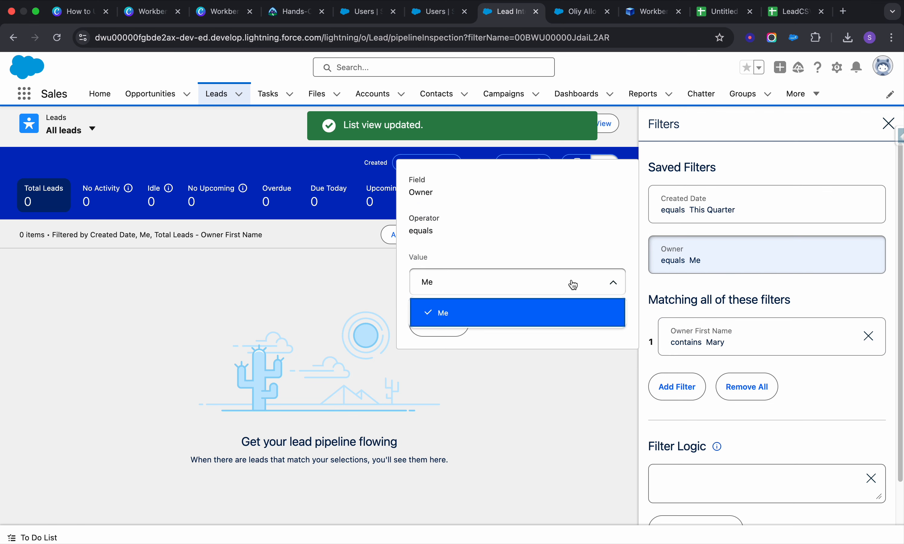
left_click(572, 285)
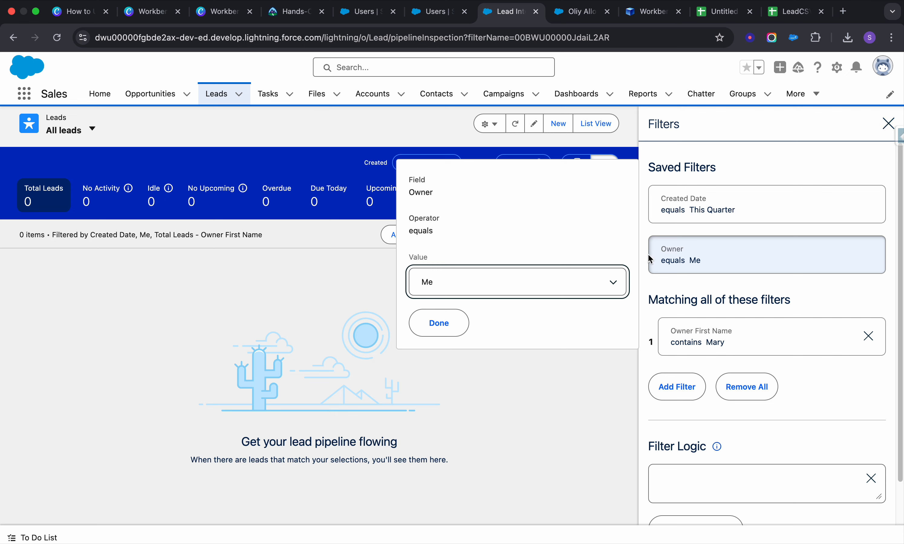
left_click(708, 427)
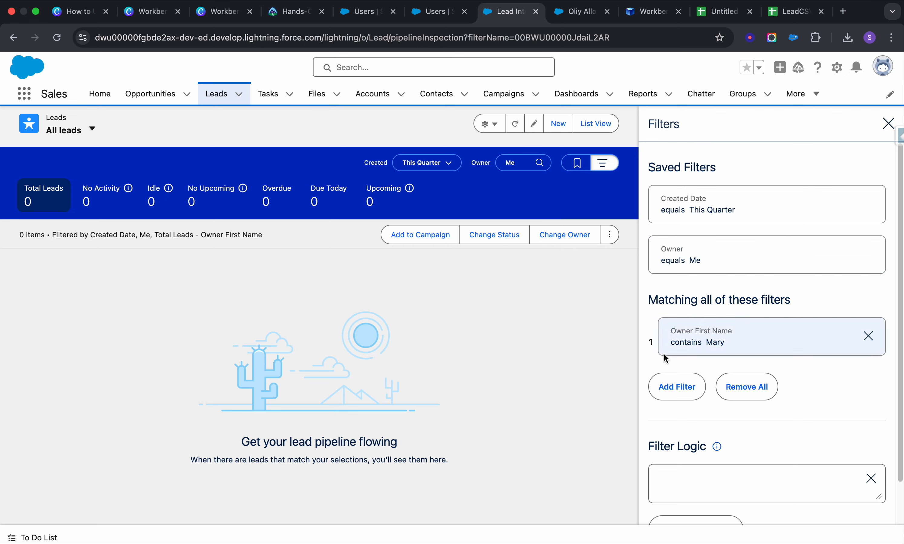
left_click(678, 386)
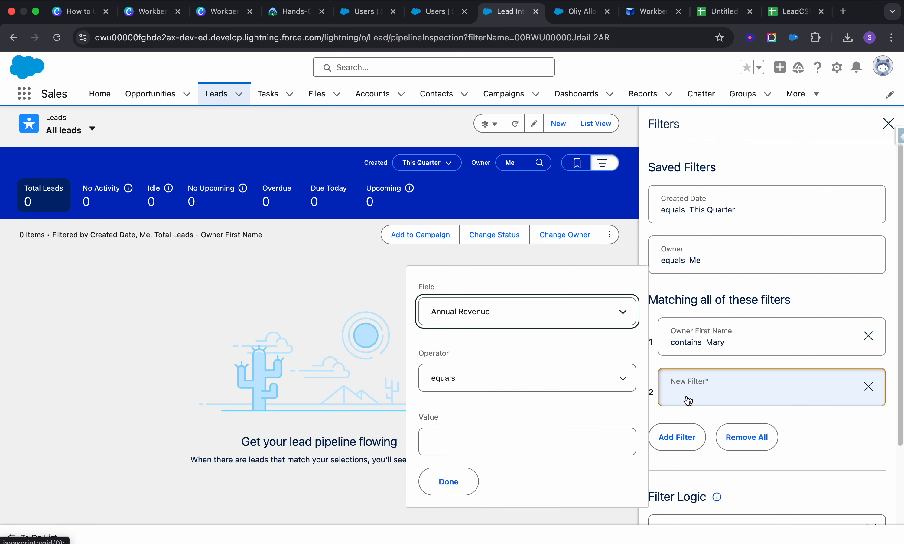
left_click(550, 311)
type("owne")
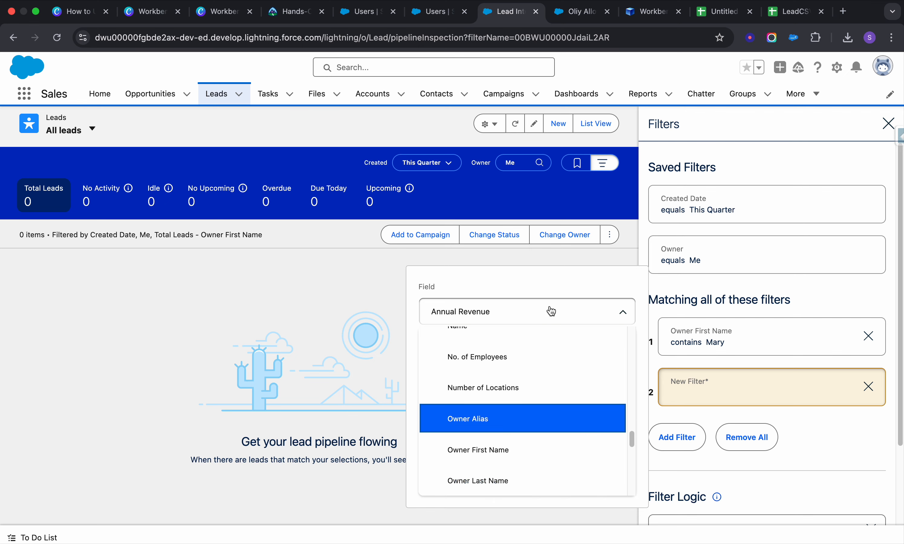
scroll(506, 423, "down", 1)
scroll(506, 422, "down", 10)
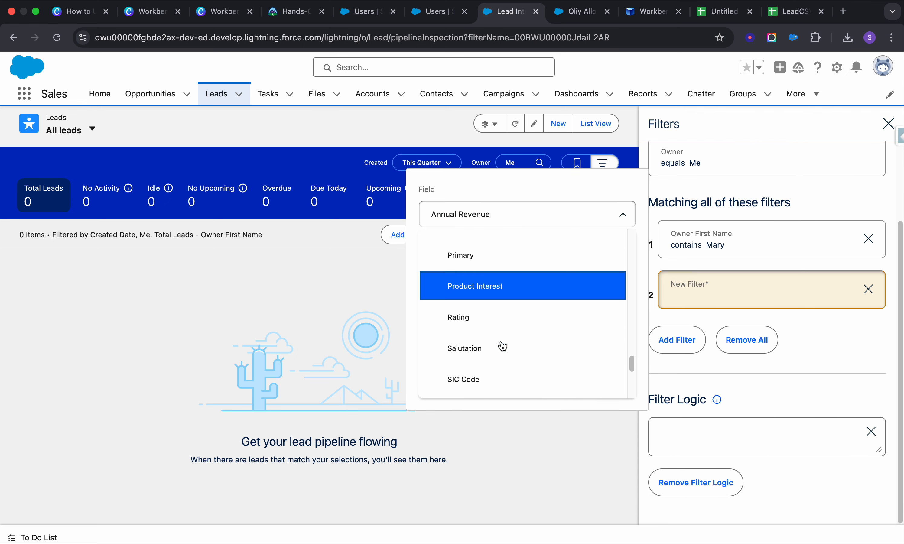
scroll(501, 345, "up", 10)
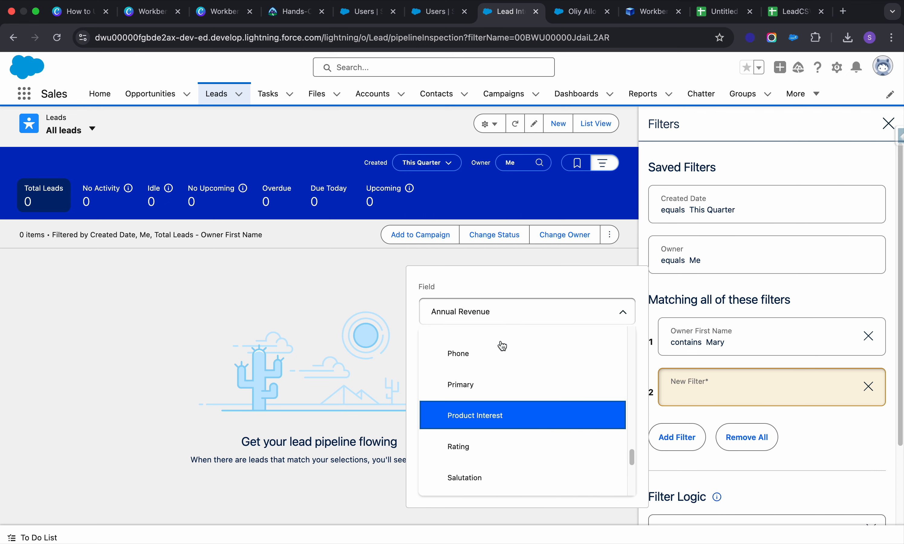
scroll(502, 346, "up", 15)
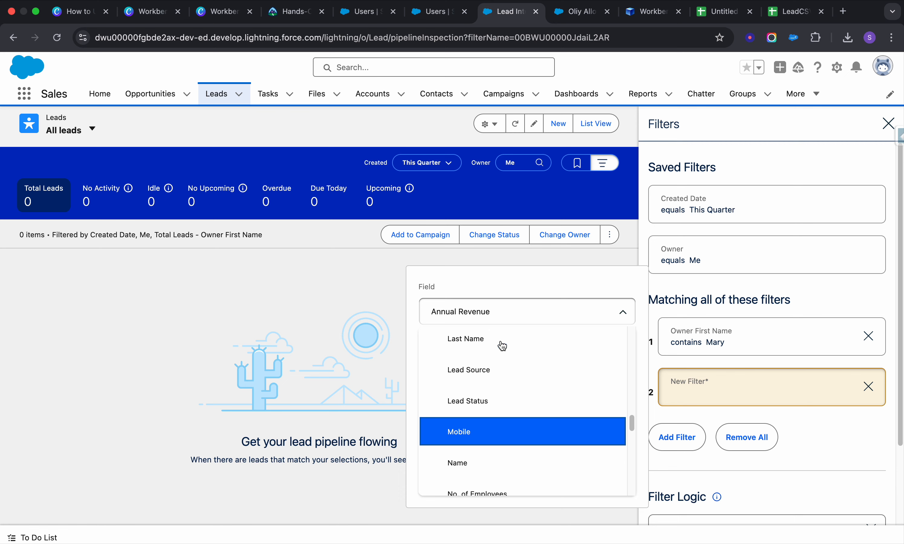
scroll(501, 345, "up", 10)
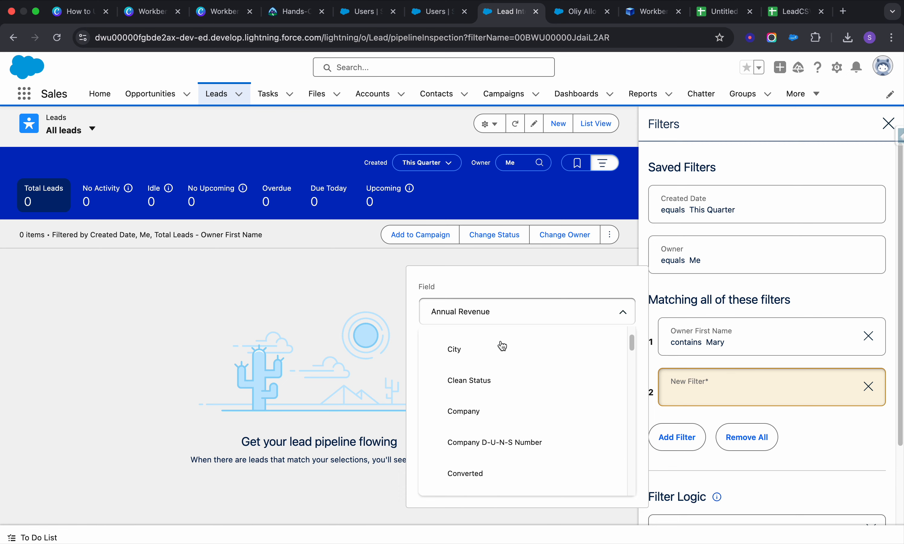
left_click(517, 314)
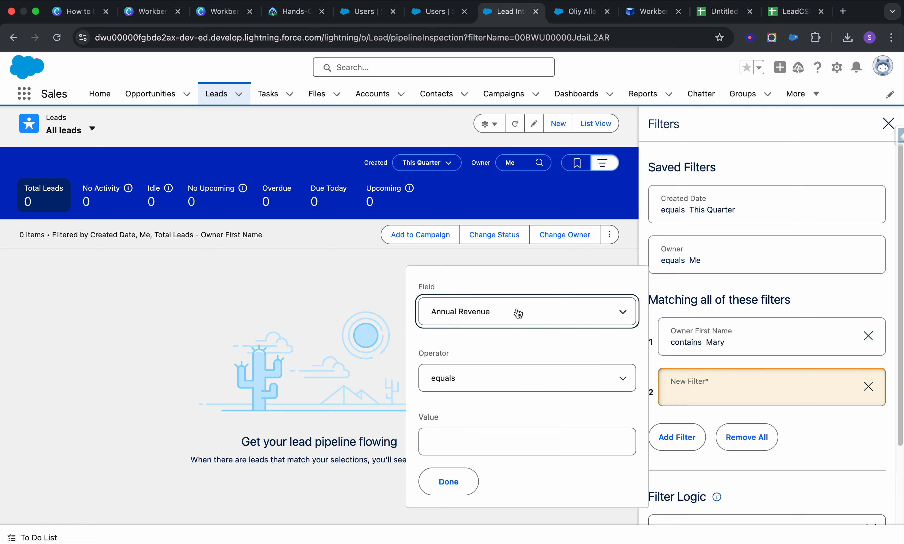
left_click(504, 325)
scroll(499, 436, "down", 3)
left_click(888, 123)
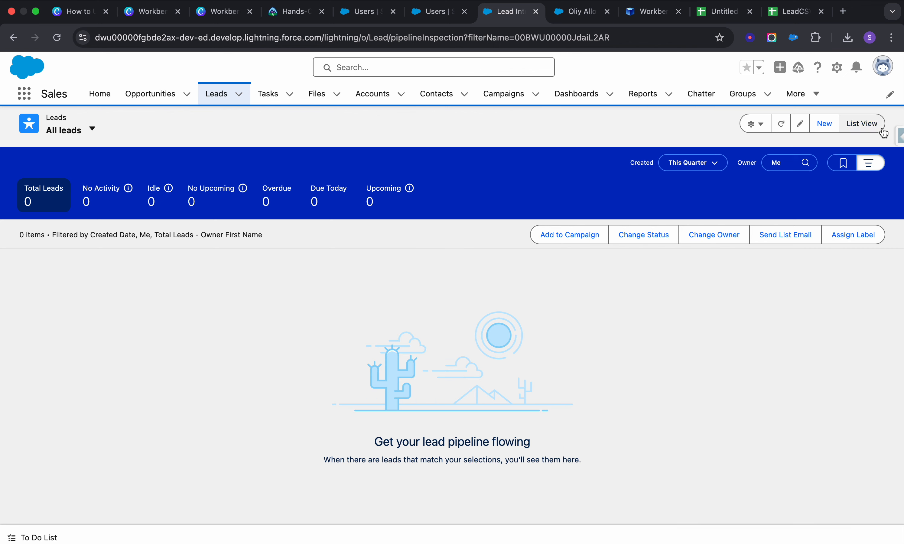
Step: Switch the leads list from All leads to the My Leads view, checking My Important Leads on the way
left_click(69, 130)
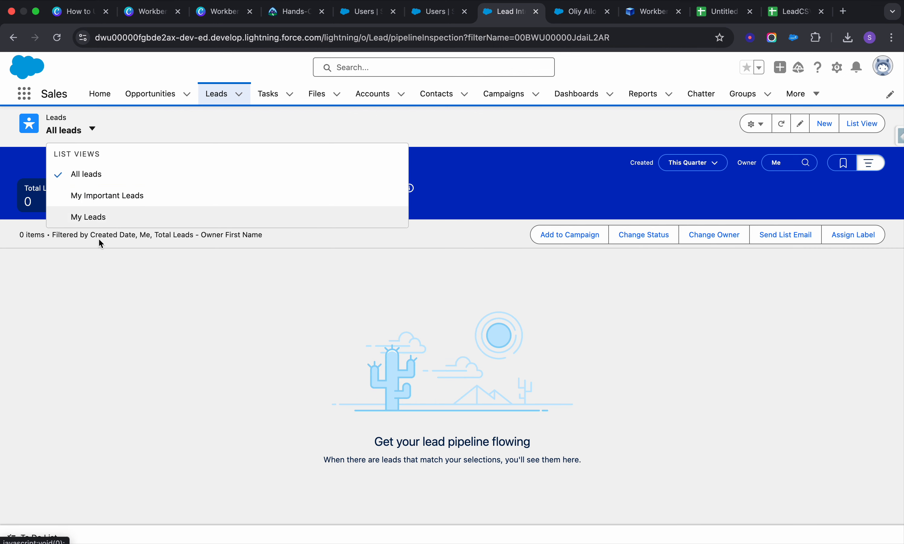
left_click(110, 193)
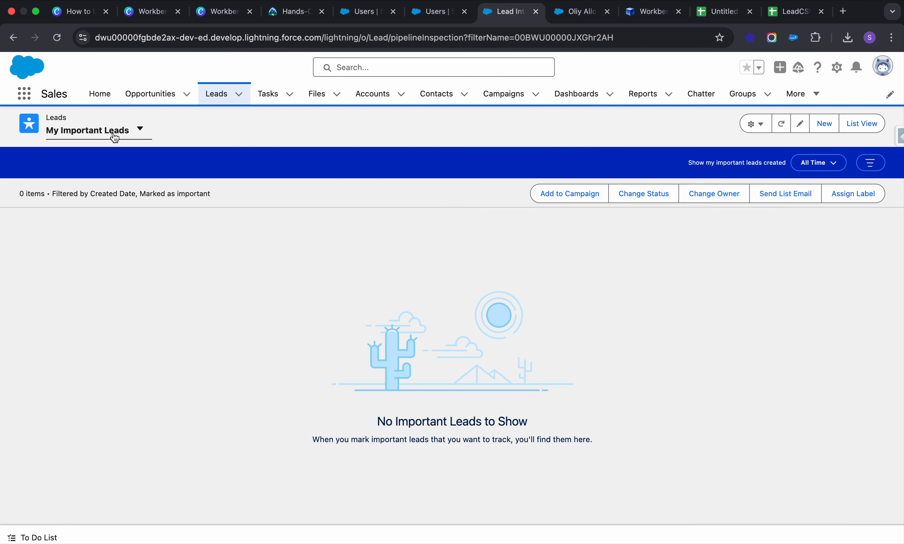
left_click(114, 134)
left_click(102, 219)
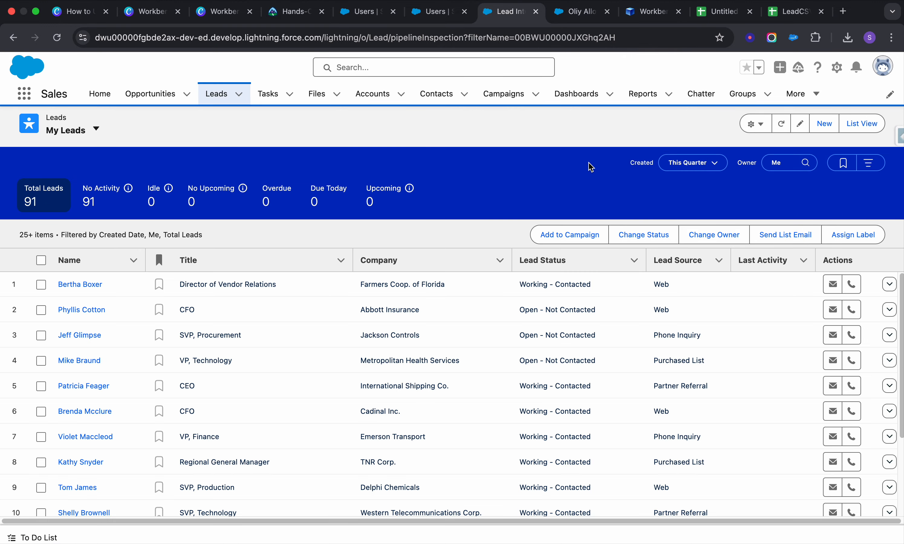
Step: Set the My Leads owner filter to the team of the user matching the reassigned owner's first name, and review the listed leads
left_click(780, 165)
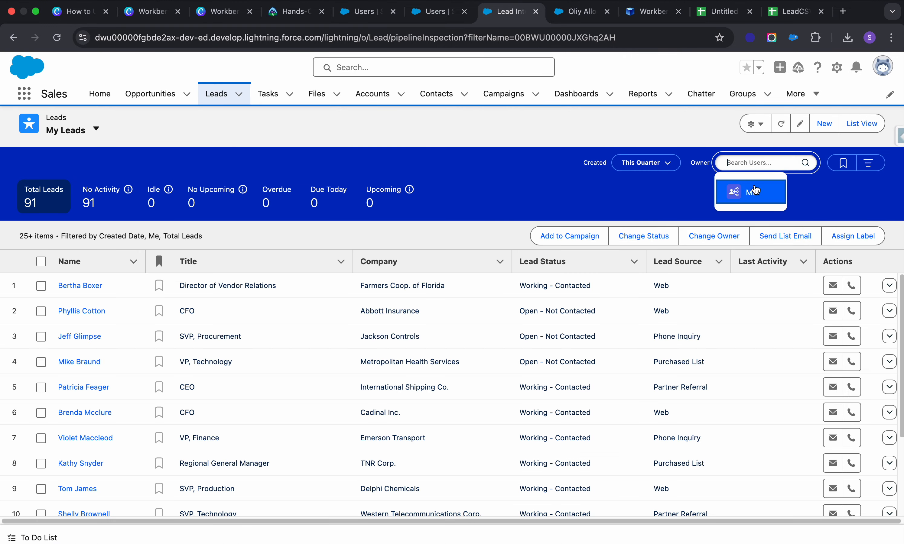
left_click(748, 192)
left_click(753, 162)
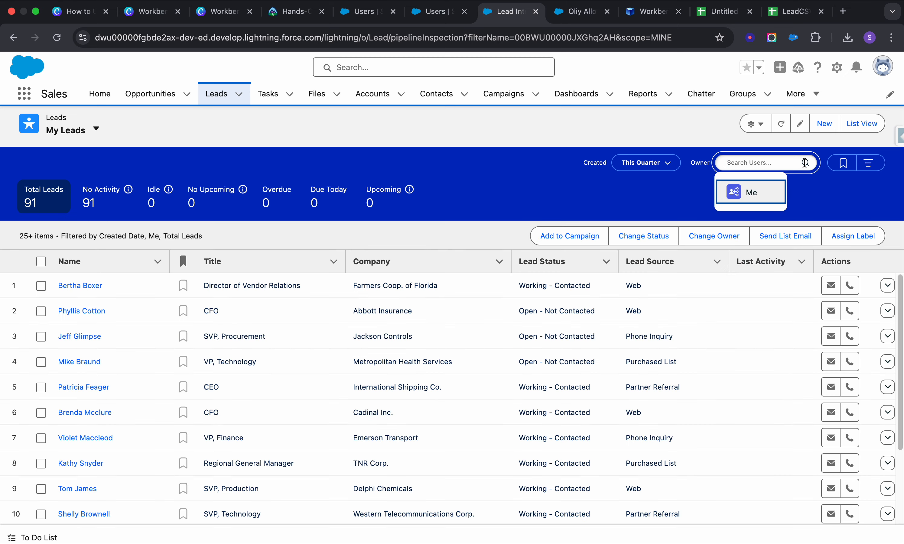
type("mary")
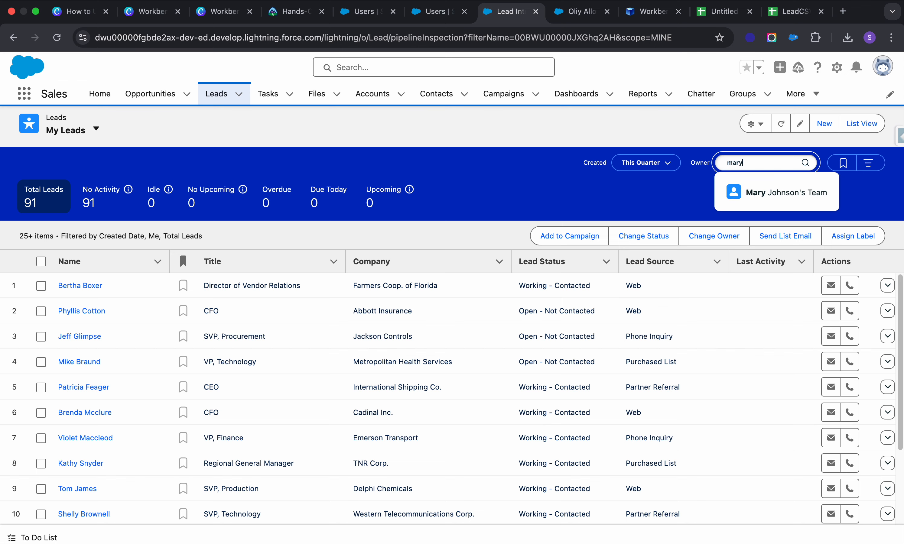
left_click(782, 191)
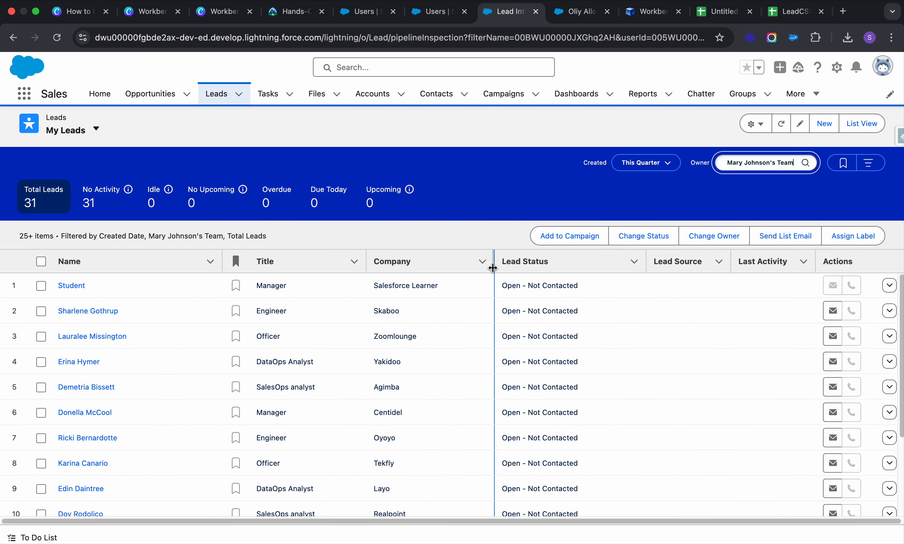
scroll(353, 312, "down", 5)
scroll(353, 318, "down", 8)
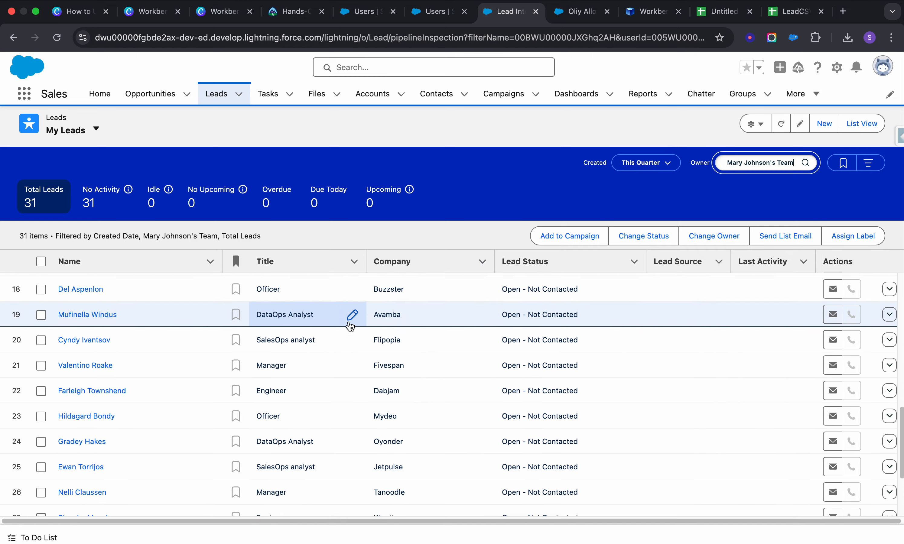
scroll(471, 373, "up", 6)
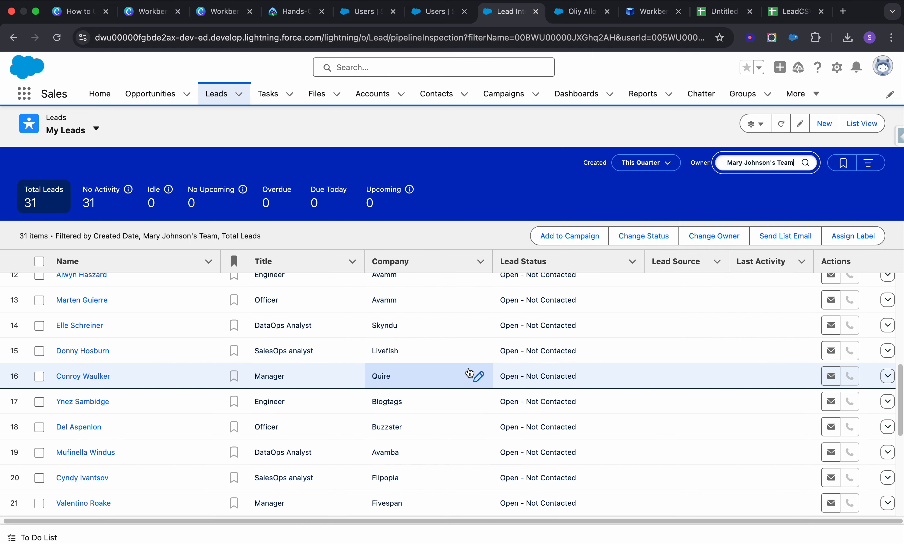
Step: Switch to the open BlogXS lead record and examine its Details, including owner, title, status and last modification, plus the available record actions
left_click(576, 12)
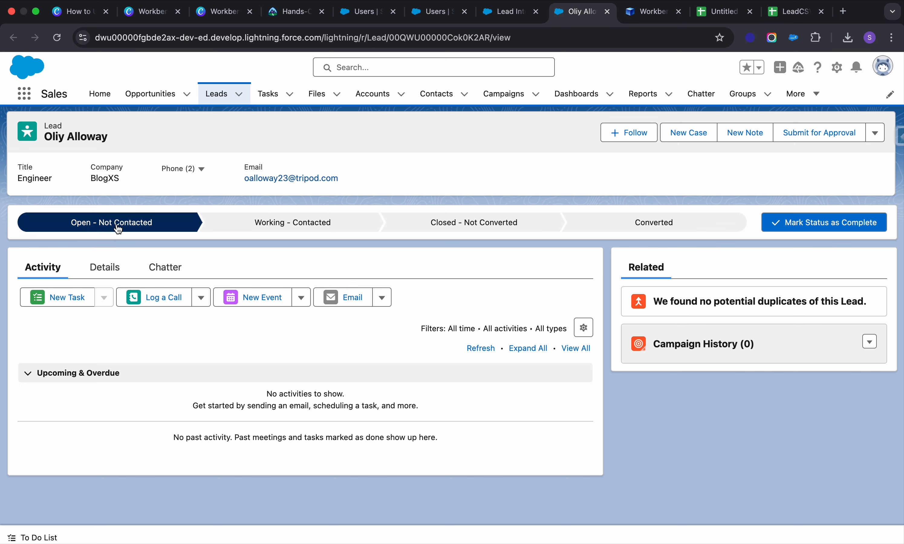
left_click(107, 266)
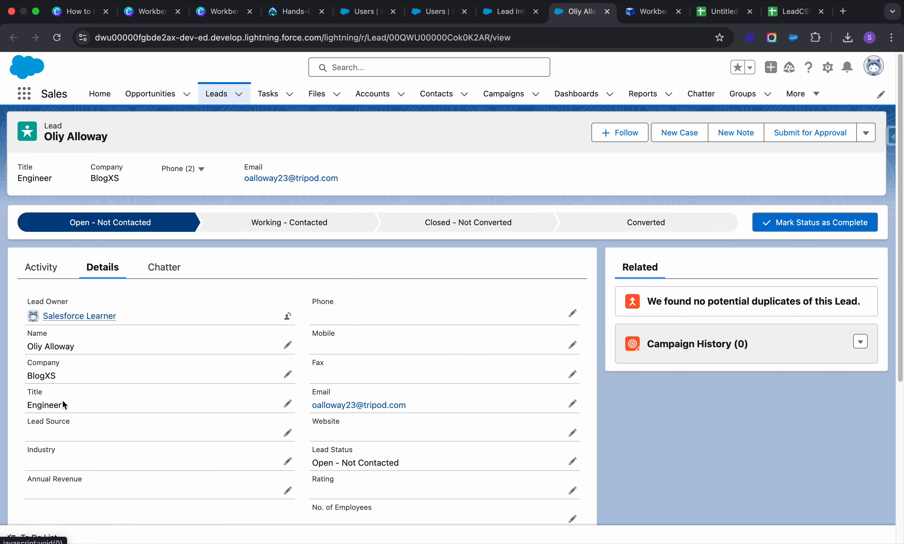
left_click_drag(66, 406, 10, 405)
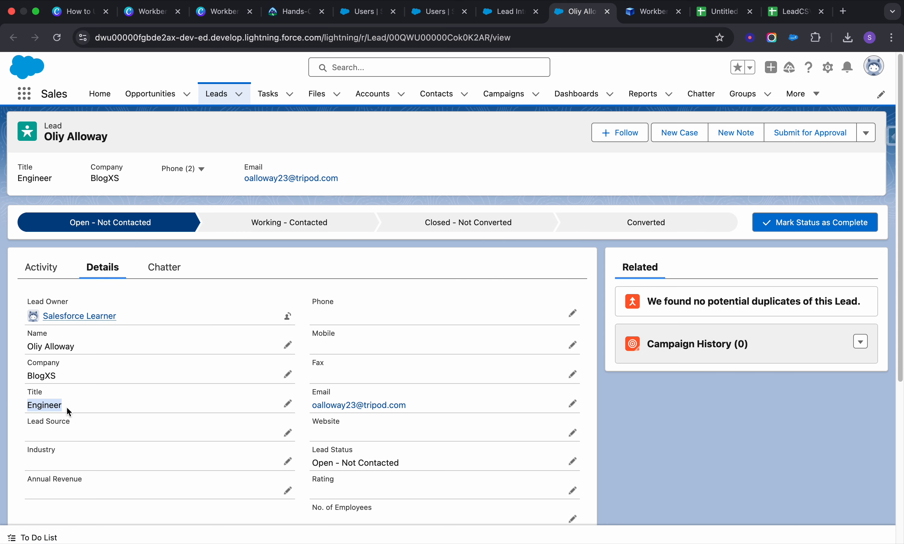
scroll(125, 403, "down", 5)
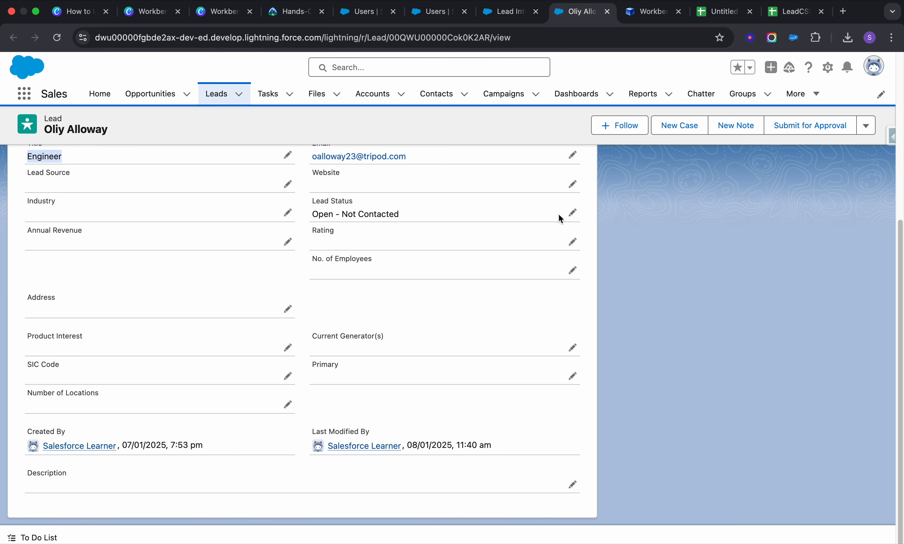
left_click(856, 128)
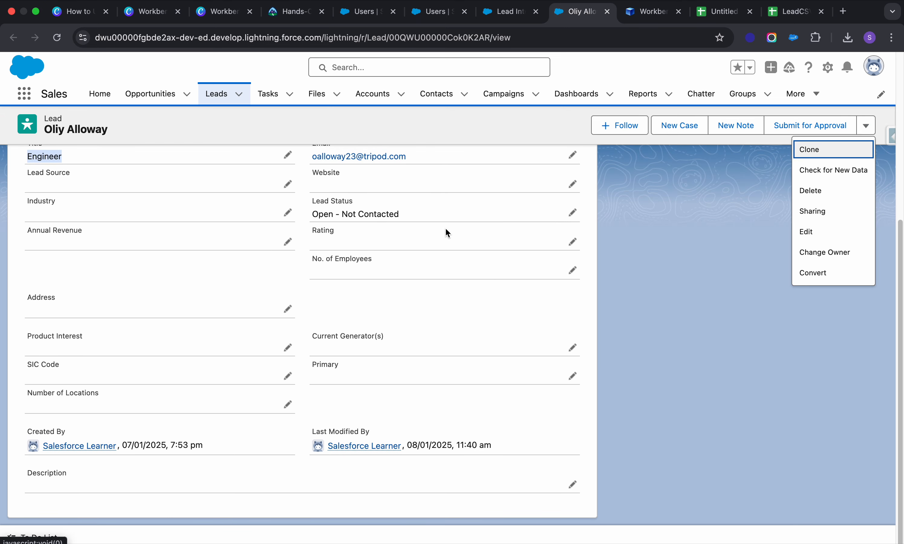
scroll(446, 232, "up", 5)
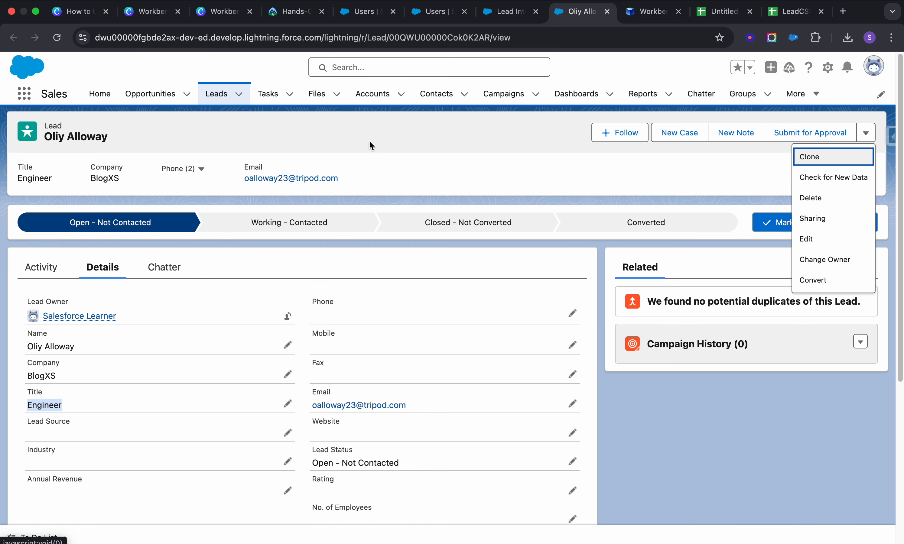
scroll(370, 142, "down", 2)
scroll(370, 142, "down", 3)
scroll(369, 142, "down", 3)
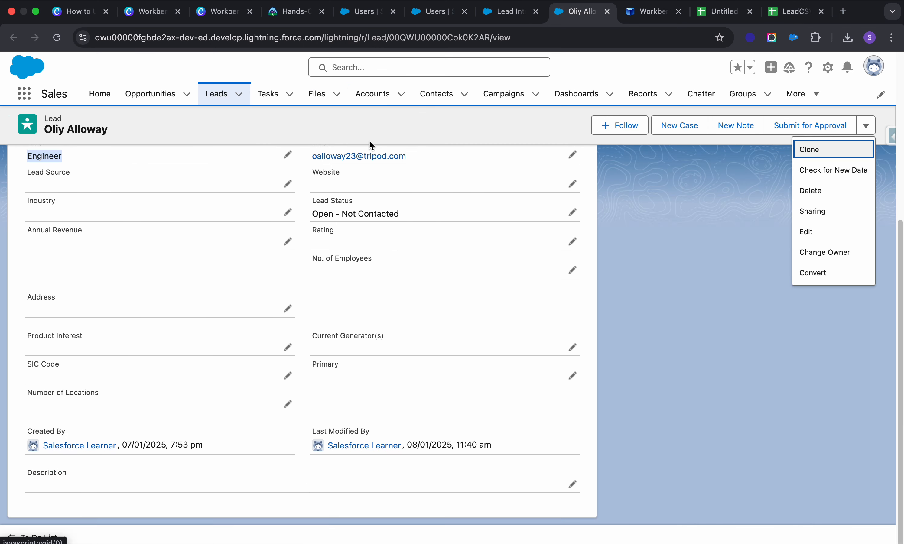